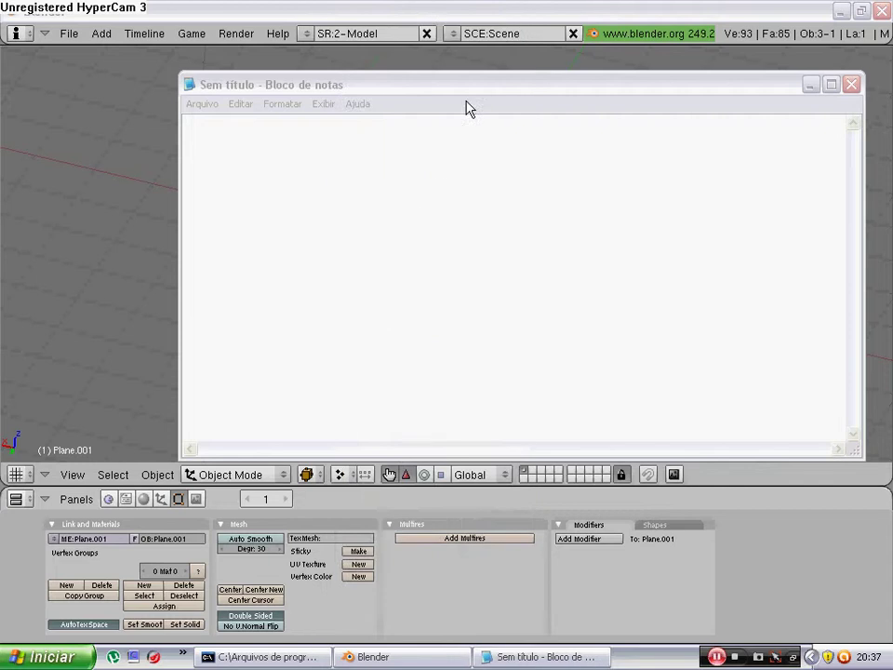
Step: Type the Portuguese intro line in Notepad announcing the second part, about the materials
left_click(410, 94)
type("E")
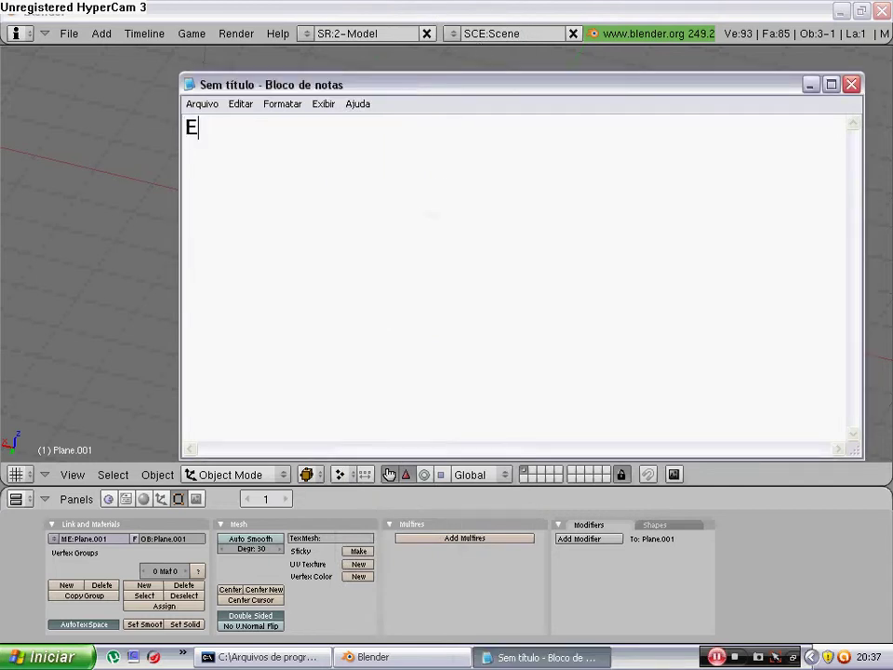
type("ssa e a se")
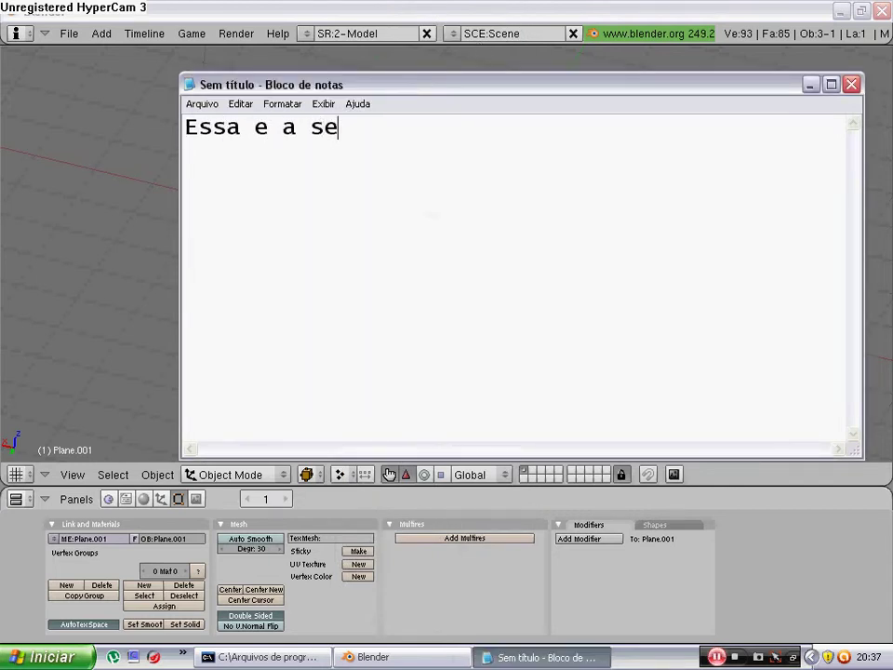
type("gunda par")
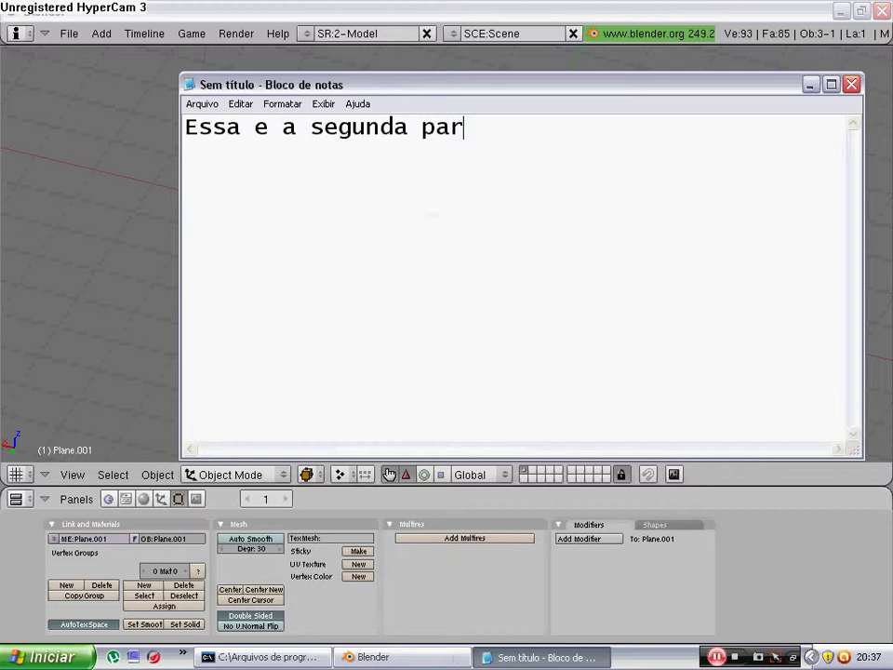
type("te do ")
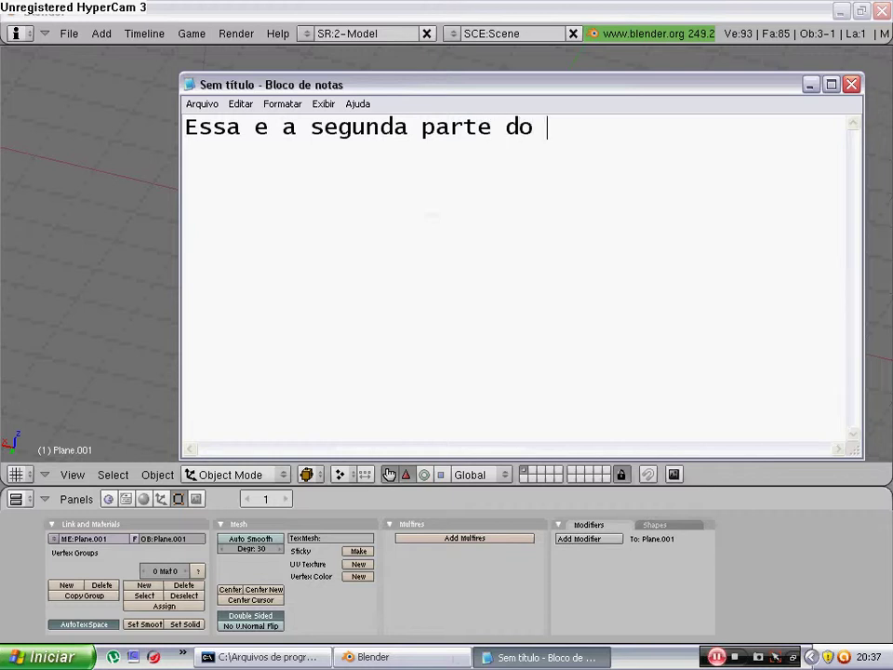
type("vide")
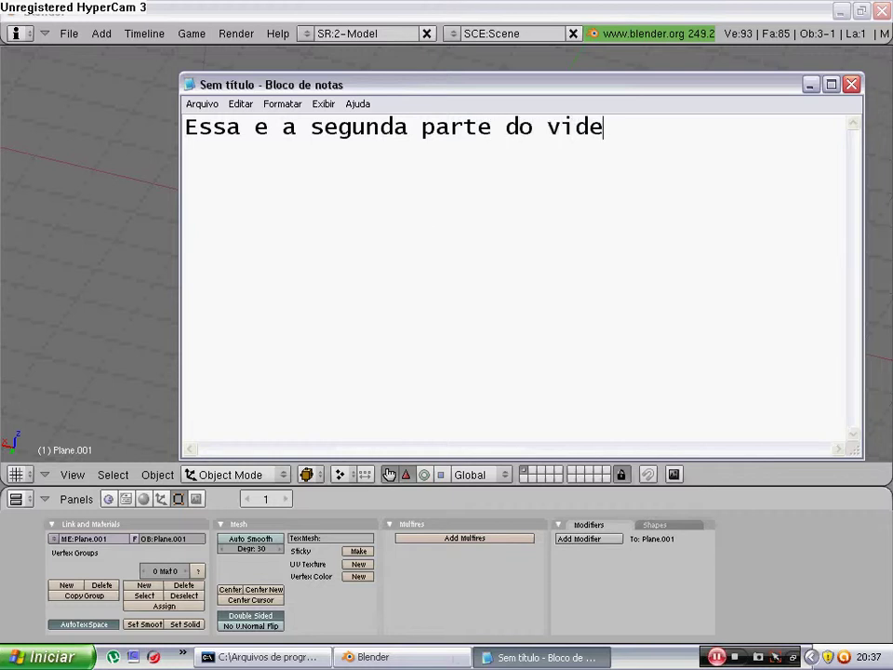
type("o que mos")
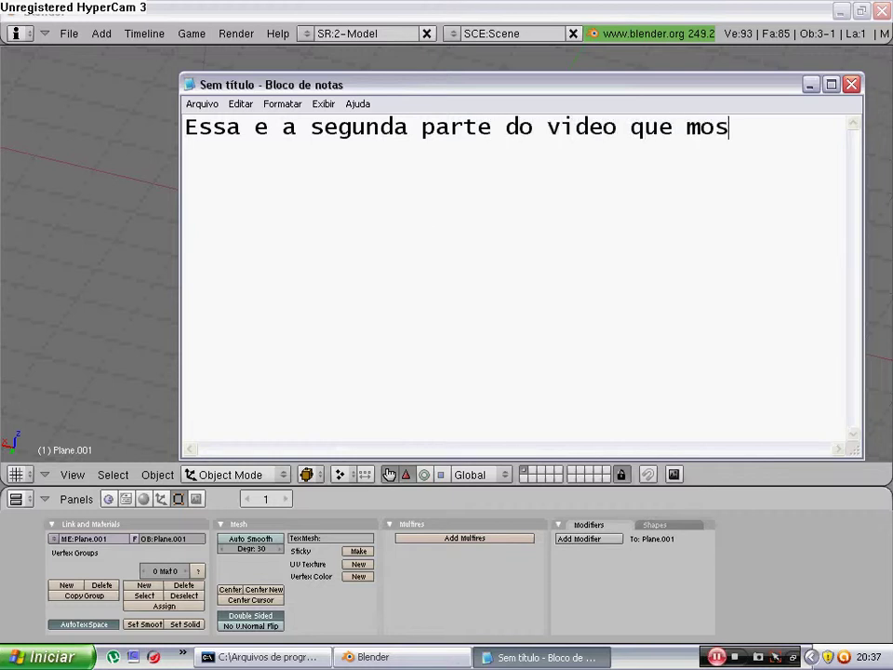
type("tra s")
type("osmater")
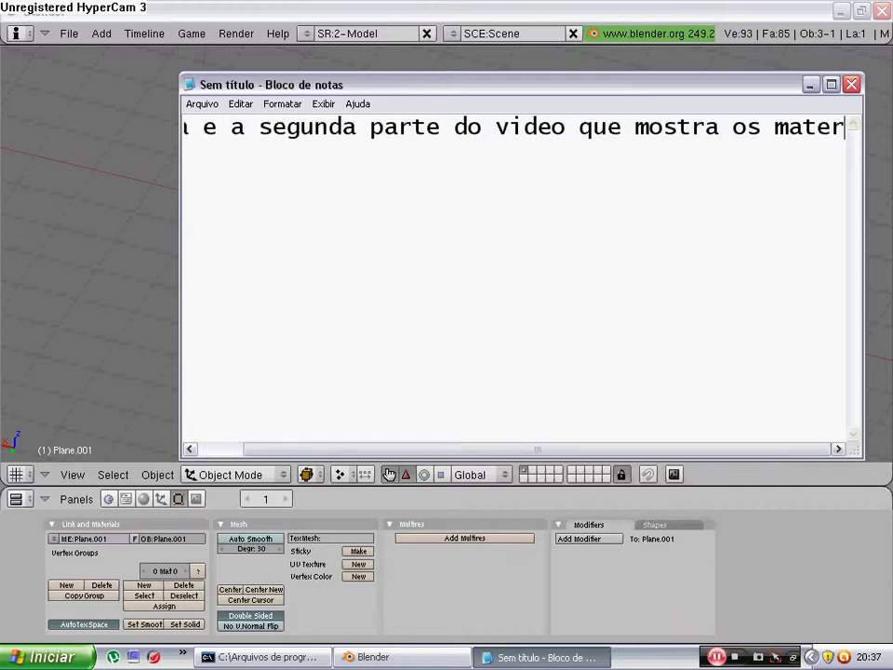
type("iais")
Step: Add a new material to the chocolate bar and colour it dark brown (hex 6B3417)
left_click(521, 7)
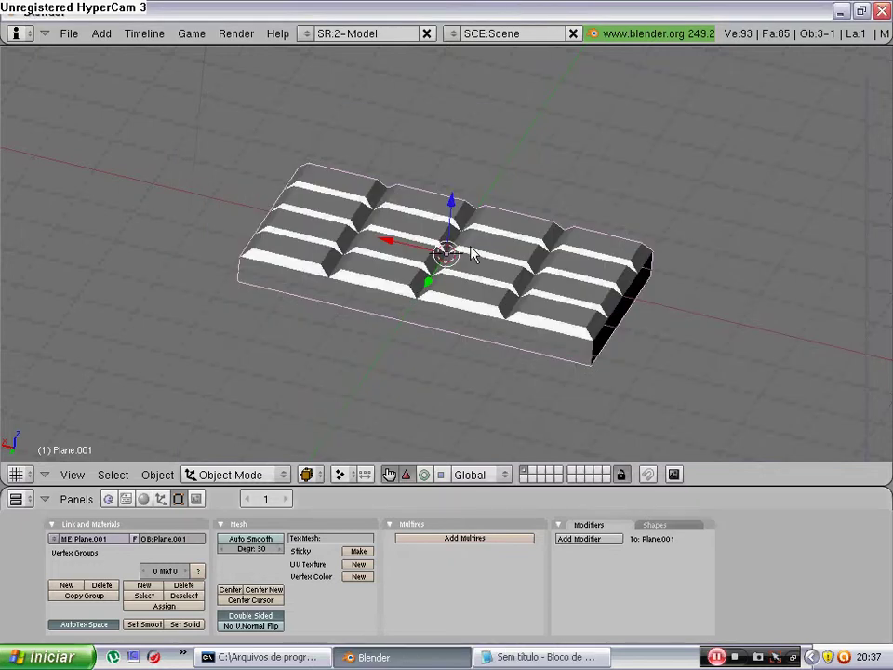
middle_click_drag(473, 253, 107, 392)
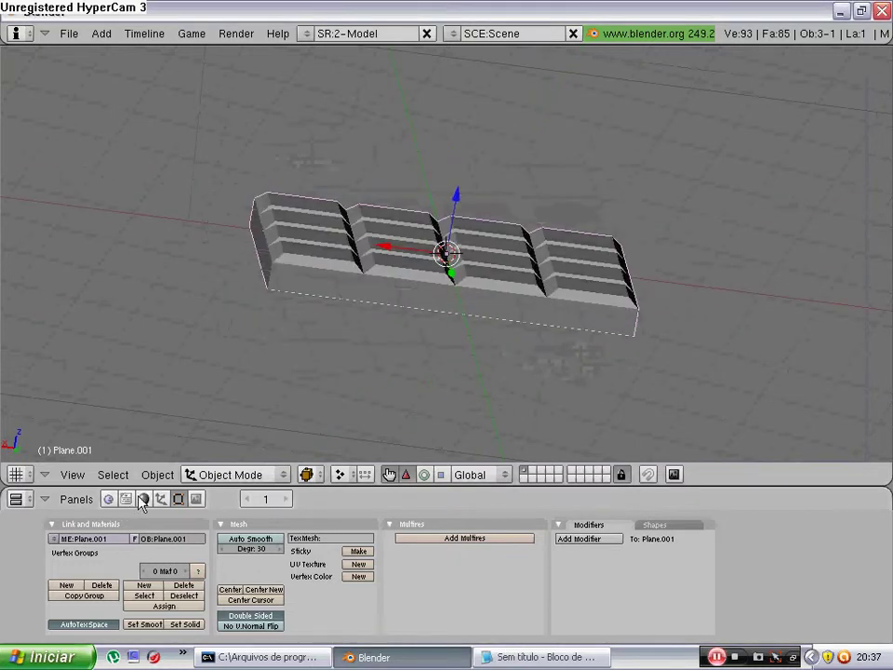
left_click(142, 499)
left_click(276, 548)
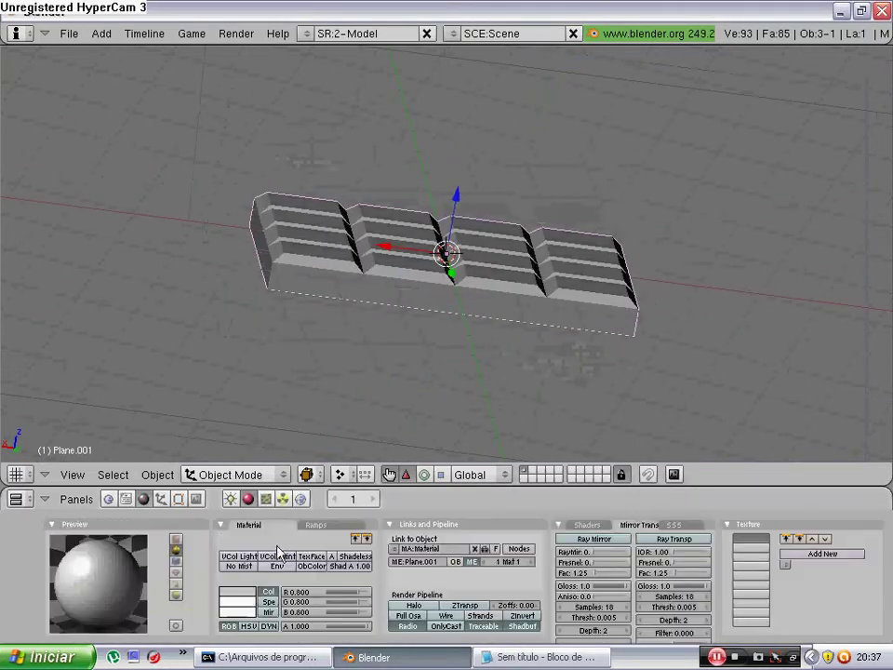
left_click(241, 603)
mouse_move(228, 580)
left_mouse_down()
mouse_move(251, 581)
mouse_move(226, 581)
mouse_move(255, 528)
mouse_move(259, 498)
left_mouse_up()
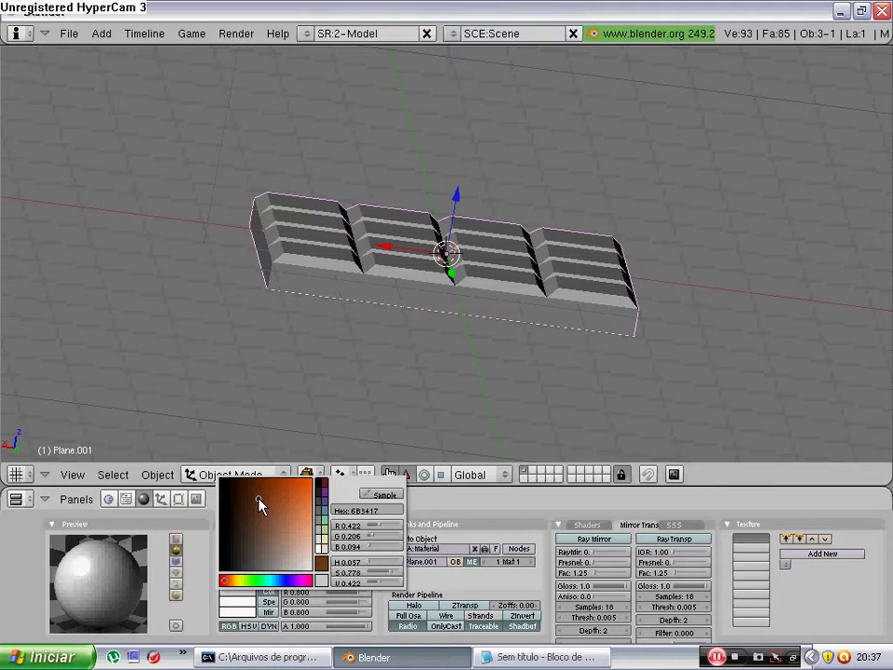
Step: Add the Notepad line 'coloque a cor do chocolate de marrom' and switch back to Blender
left_click(516, 659)
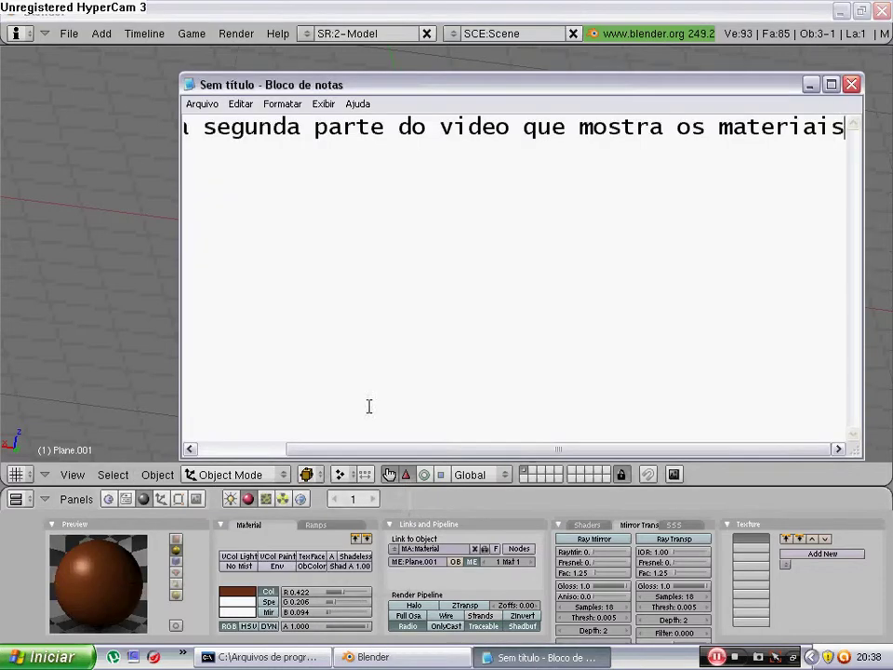
key("Return")
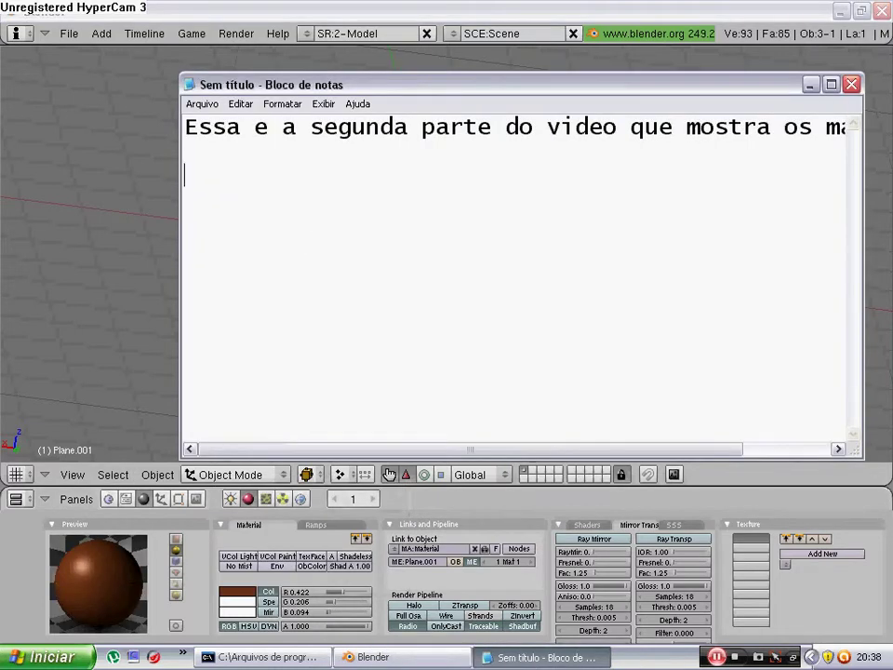
type("colo")
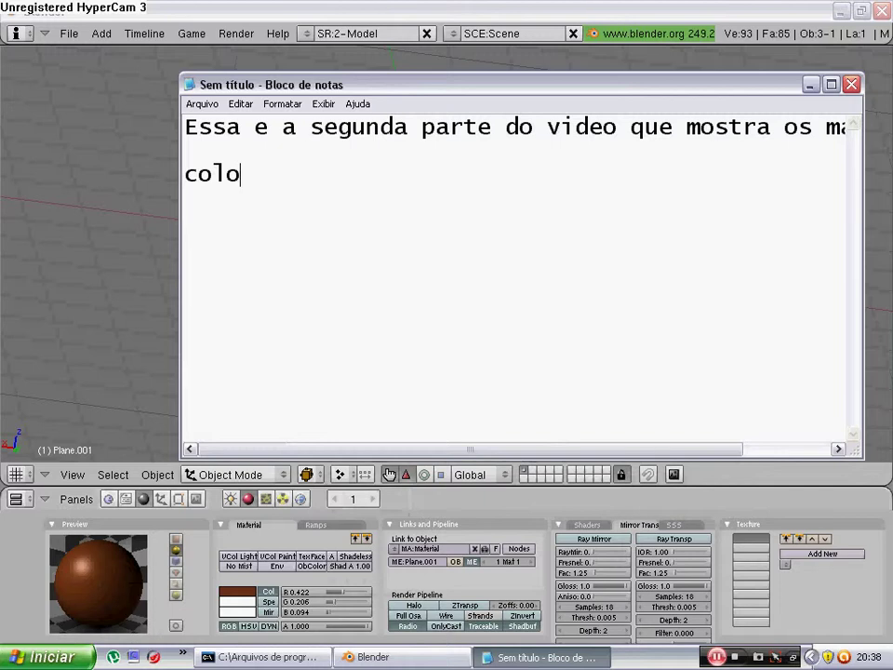
type("cque a")
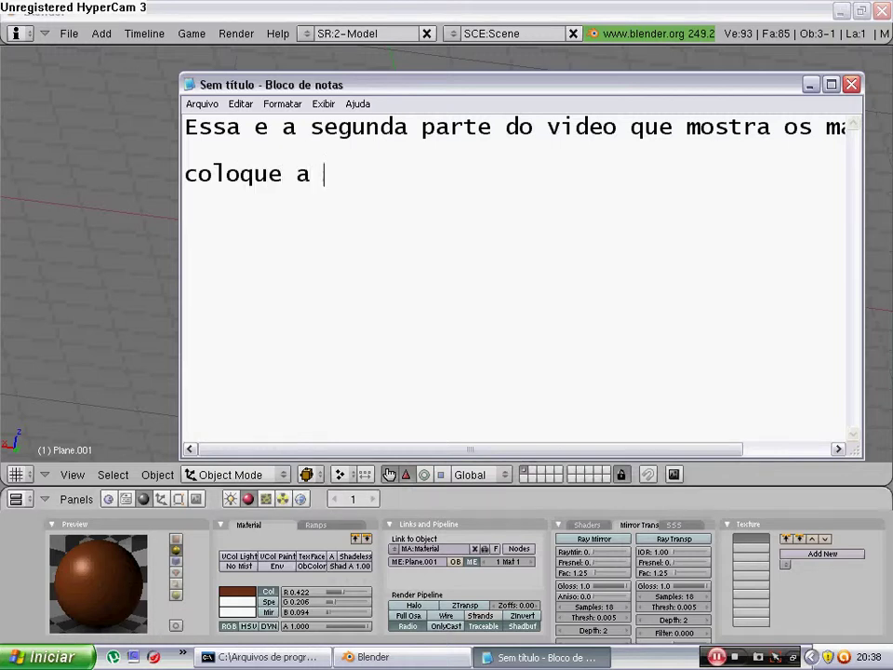
type("do ch")
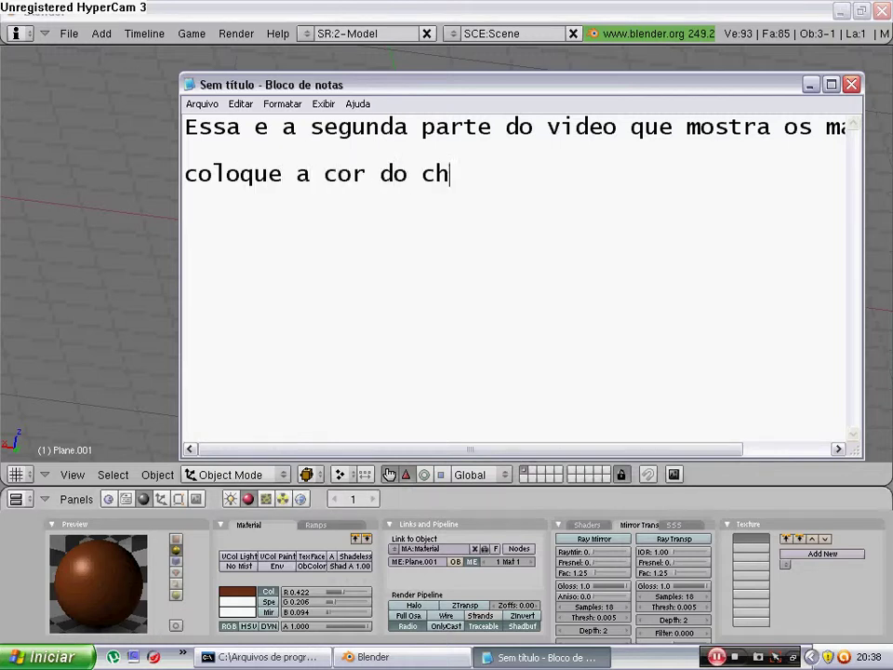
type("ocolate ")
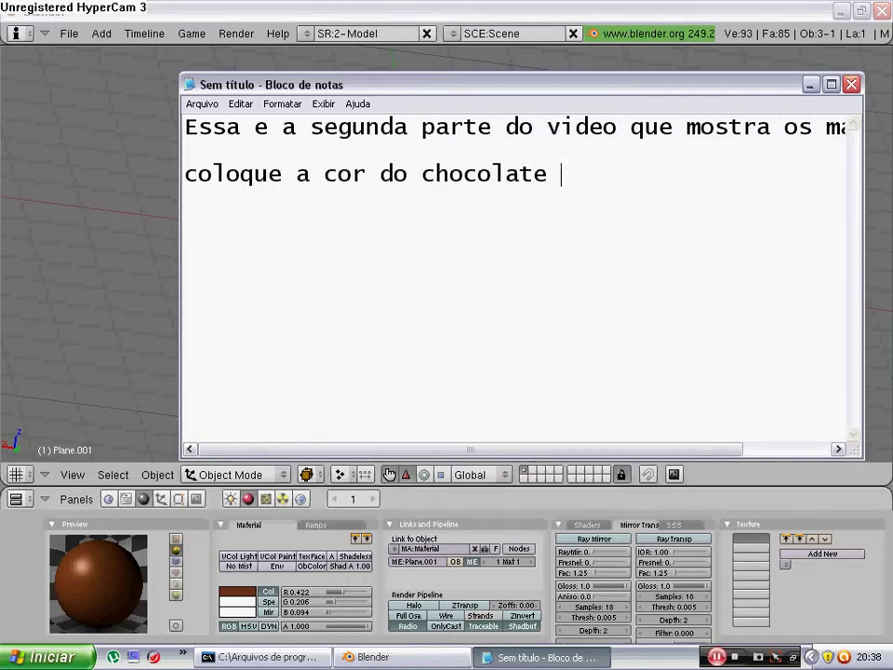
type("de marrom")
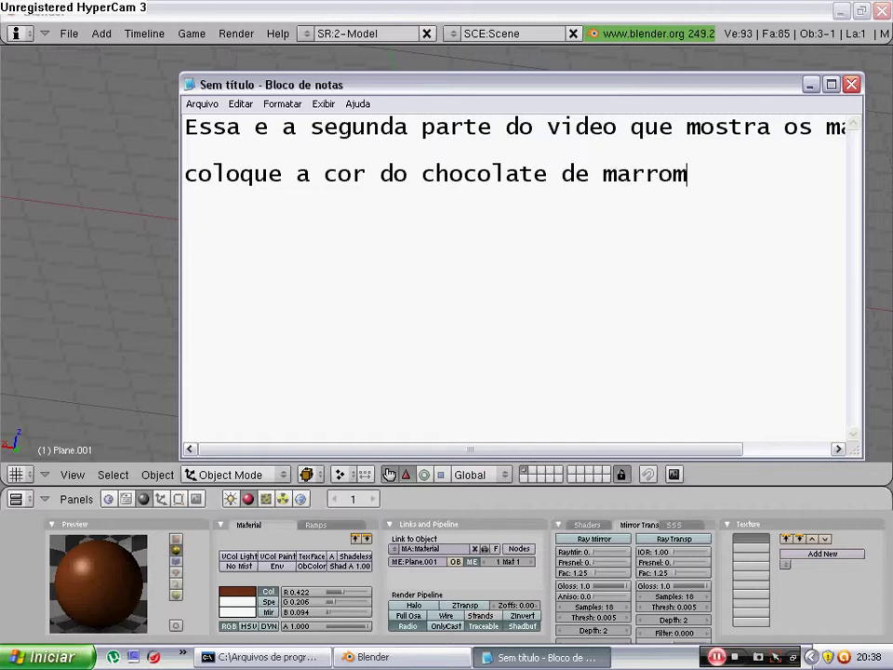
key("alt+Tab")
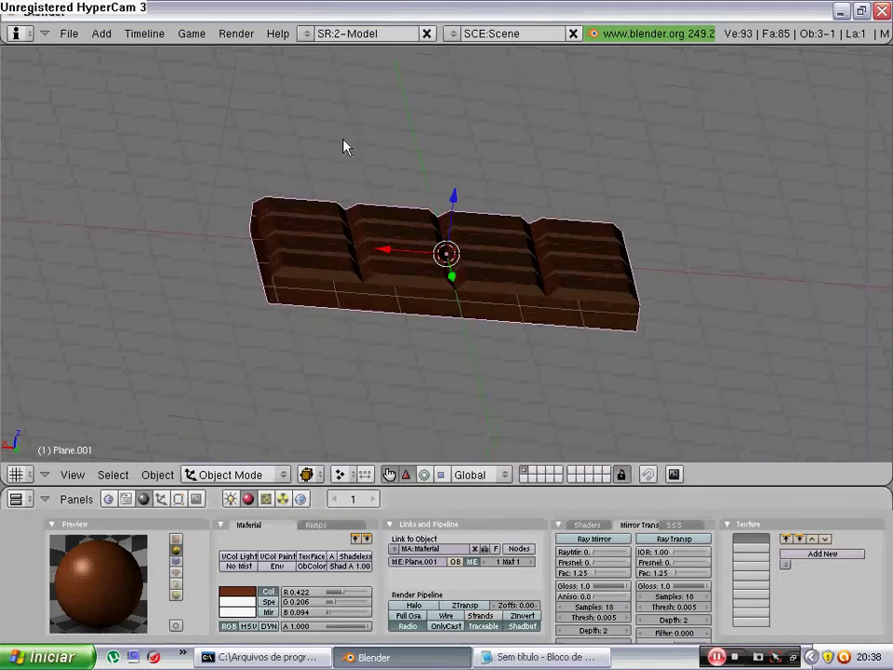
Step: Extend the second note line so it ends with 'marrom ou branco'
mouse_move(345, 145)
middle_mouse_down()
mouse_move(528, 353)
mouse_move(519, 253)
mouse_move(329, 201)
mouse_move(448, 598)
middle_mouse_up()
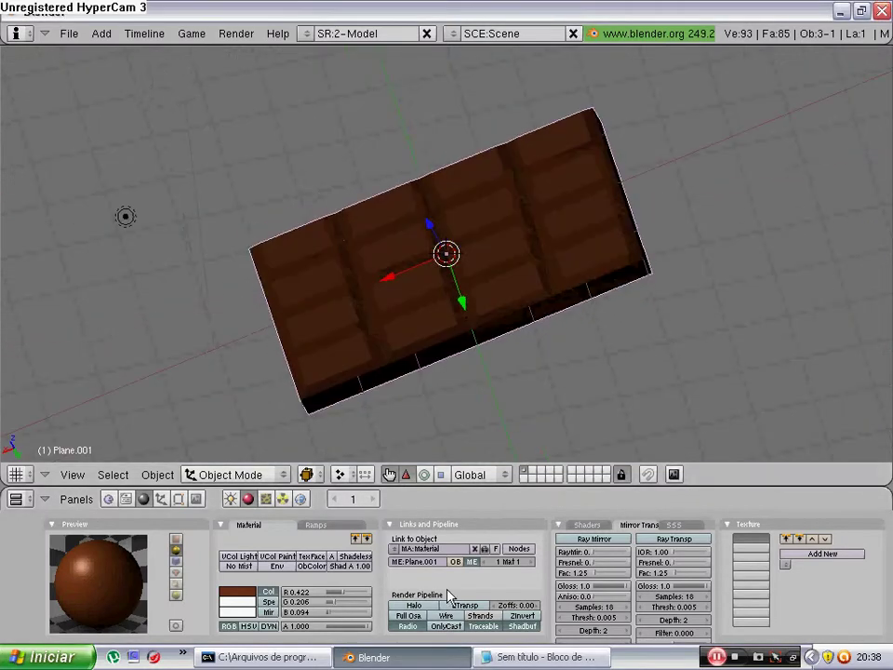
left_click(494, 661)
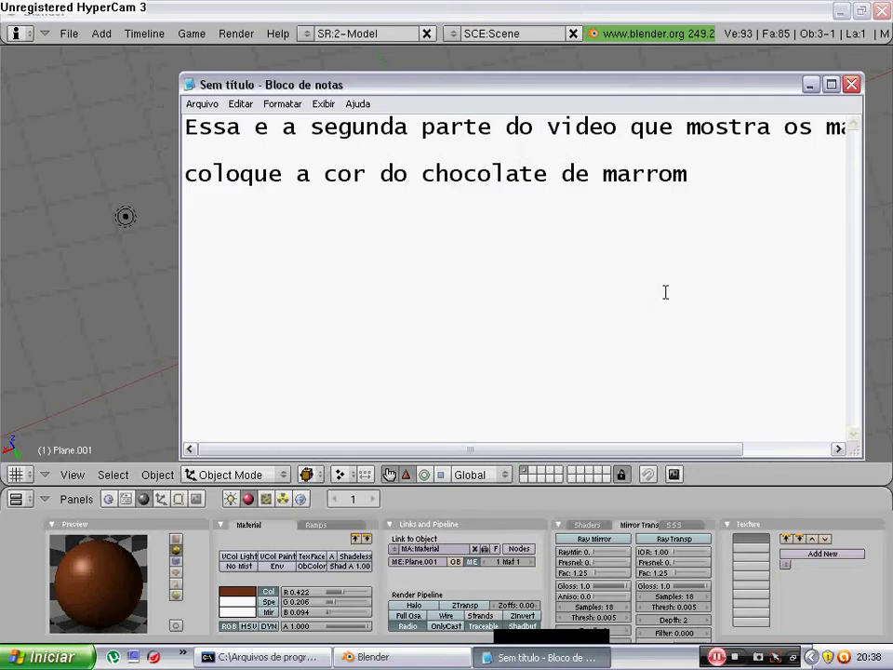
type(" ou ")
type("brand")
key("BackSpace")
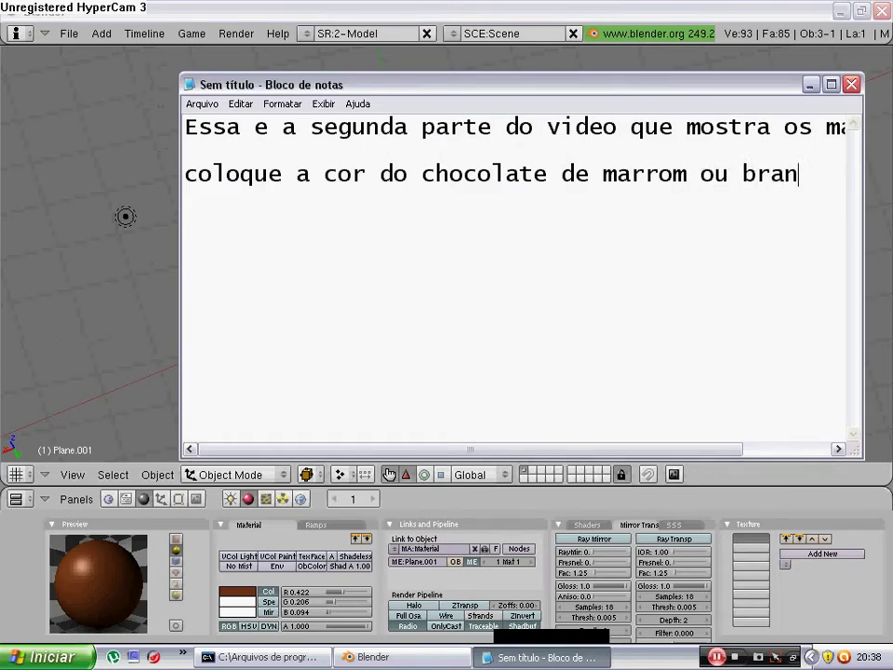
type("co")
Step: Preview a light beige white-chocolate colour on the bar, then undo back to brown
left_click(665, 71)
left_click(237, 592)
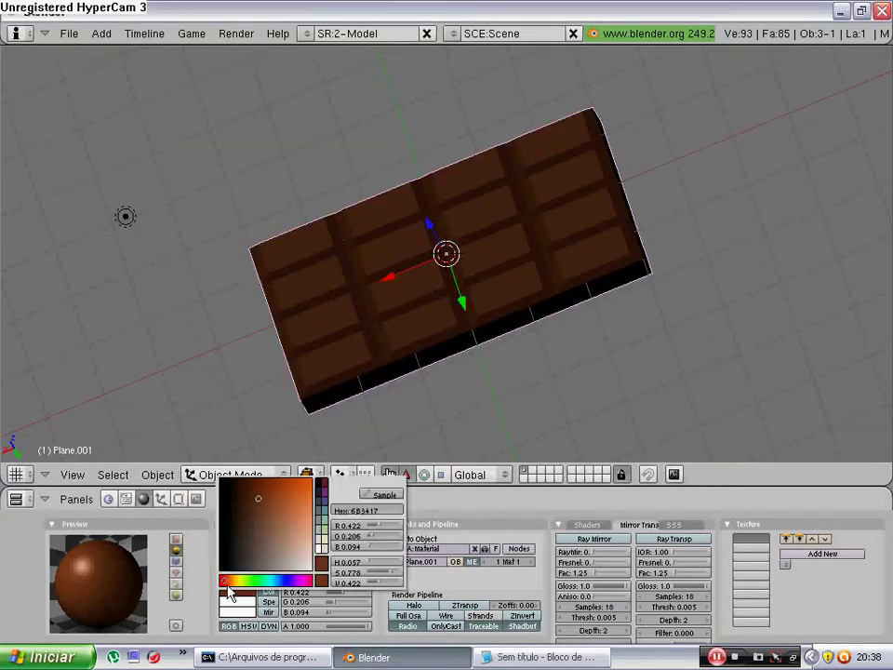
left_click(233, 582)
left_click(301, 556)
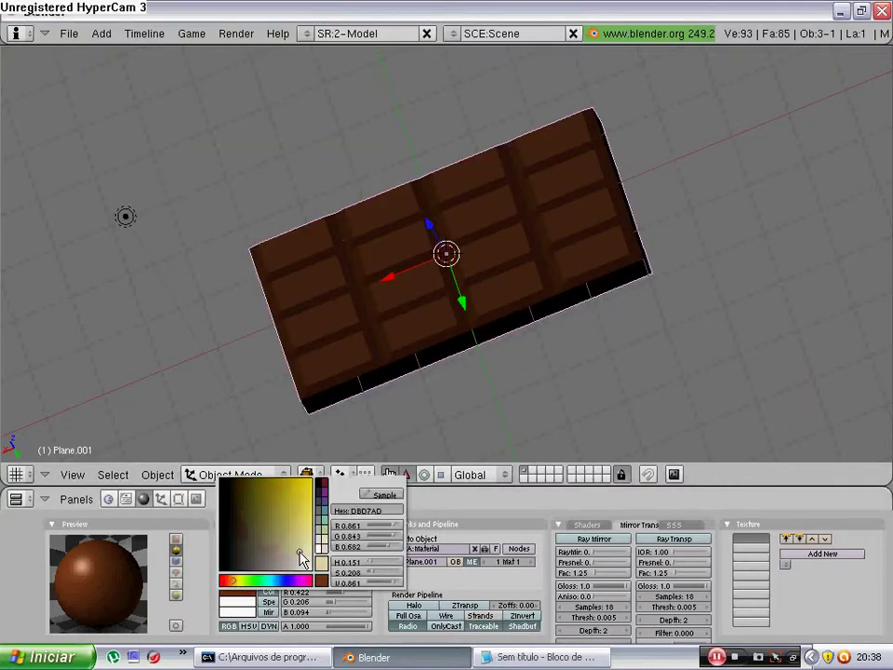
middle_click_drag(497, 309, 572, 293)
key("ctrl+z")
mouse_move(557, 352)
middle_mouse_down()
mouse_move(276, 372)
mouse_move(480, 399)
mouse_move(246, 319)
mouse_move(372, 437)
mouse_move(400, 239)
mouse_move(416, 251)
mouse_move(412, 220)
mouse_move(337, 364)
mouse_move(680, 366)
mouse_move(363, 164)
mouse_move(344, 120)
mouse_move(451, 314)
mouse_move(359, 340)
mouse_move(466, 291)
middle_mouse_up()
Step: Add the third note line 'agora vamos criar a embalagem' and return to Blender
left_click(535, 656)
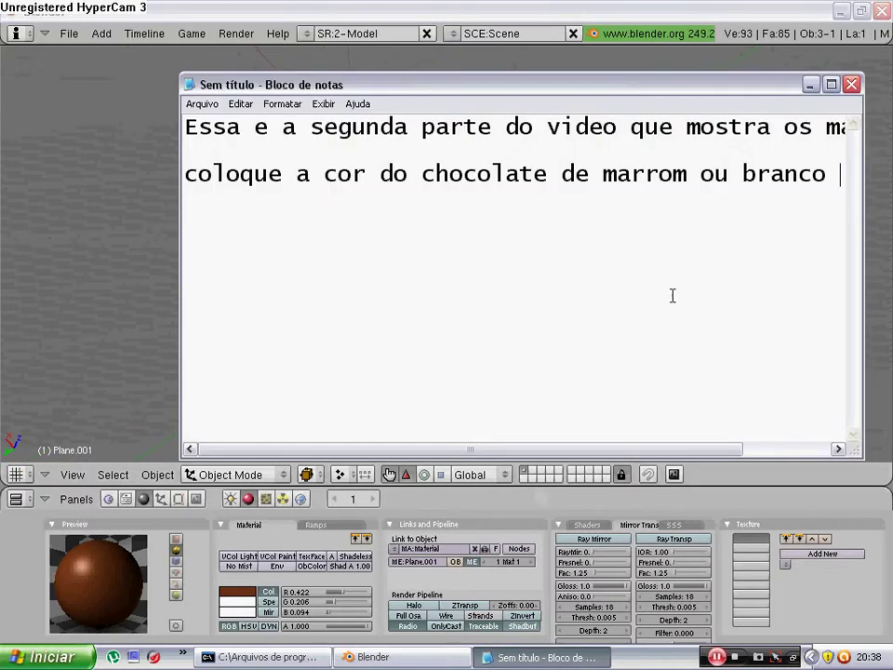
type("ago")
type("ra v")
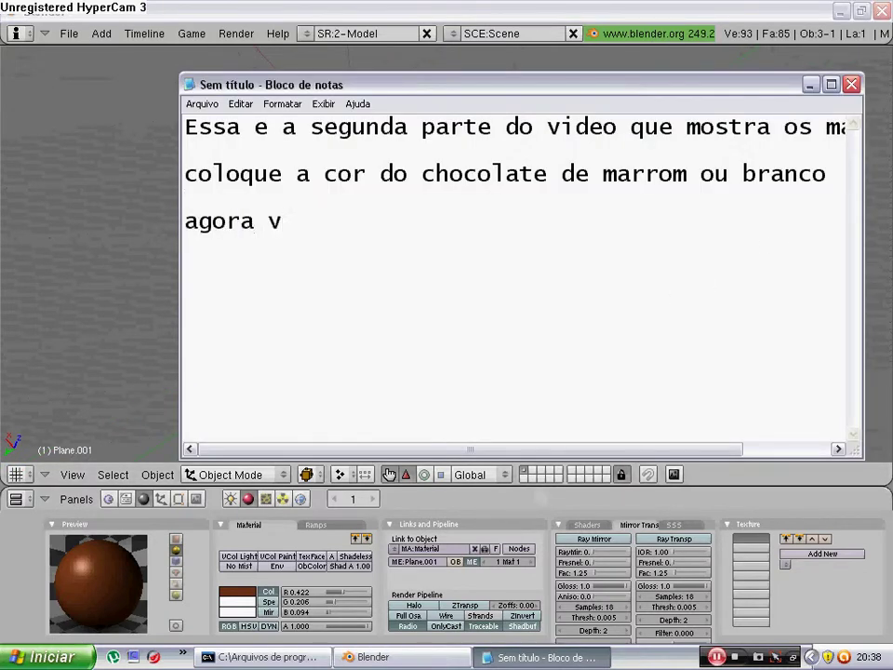
type("amos cria")
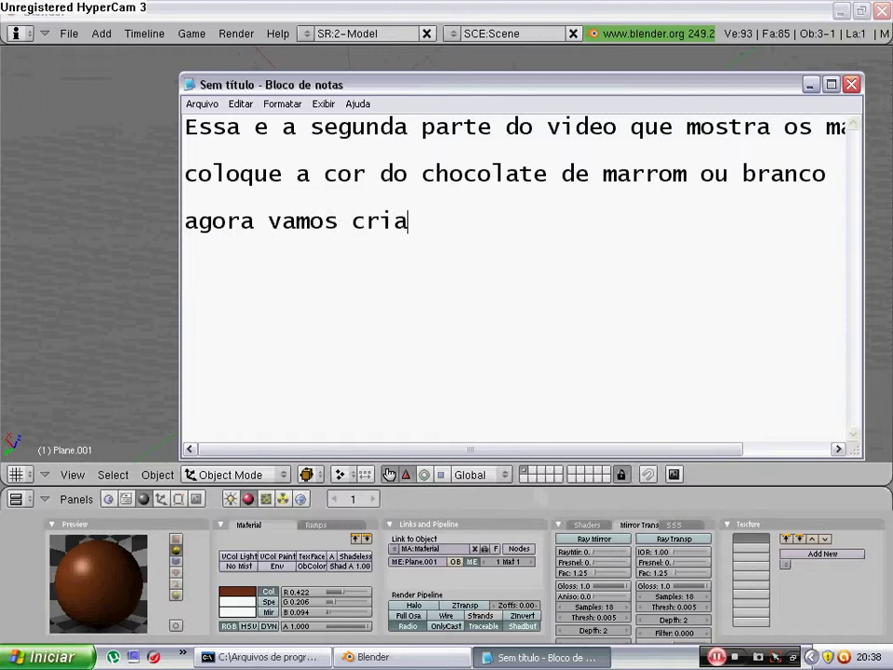
type("r a embala")
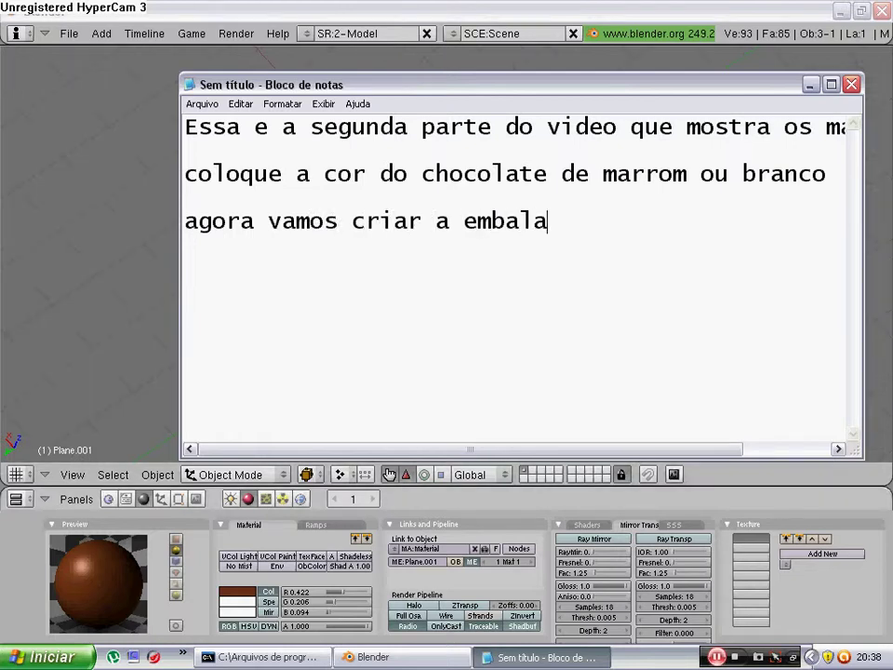
type("gem")
left_click(514, 10)
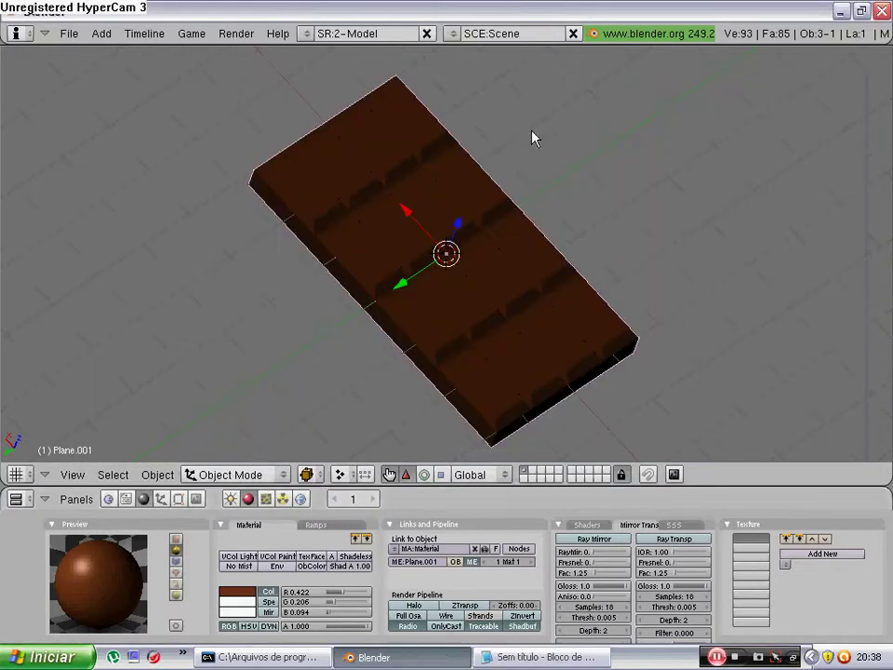
Step: From the top view, add a cube and place it over the bar's right end
key("KP_7")
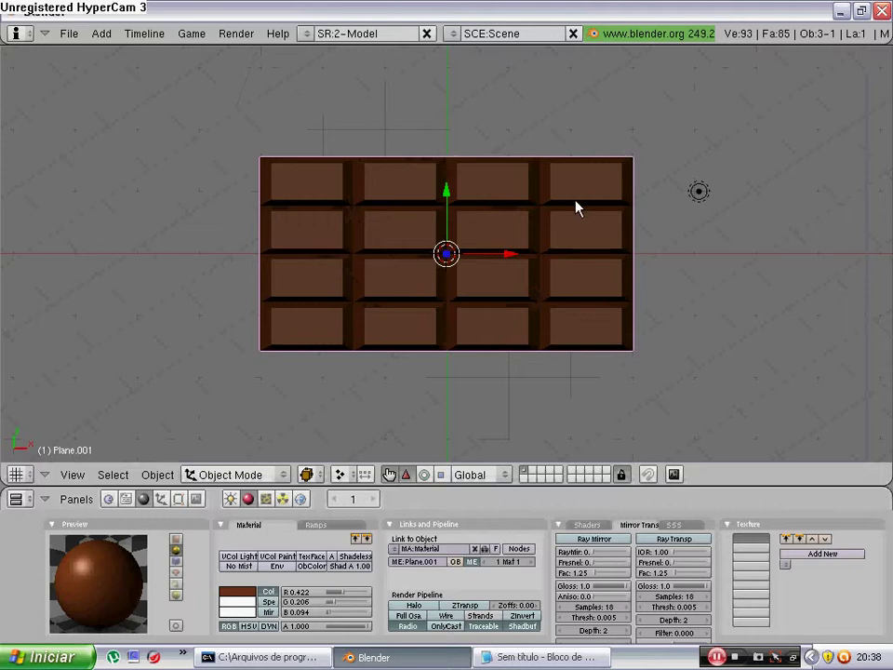
middle_click_drag(576, 206, 368, 210, "shift")
key("space")
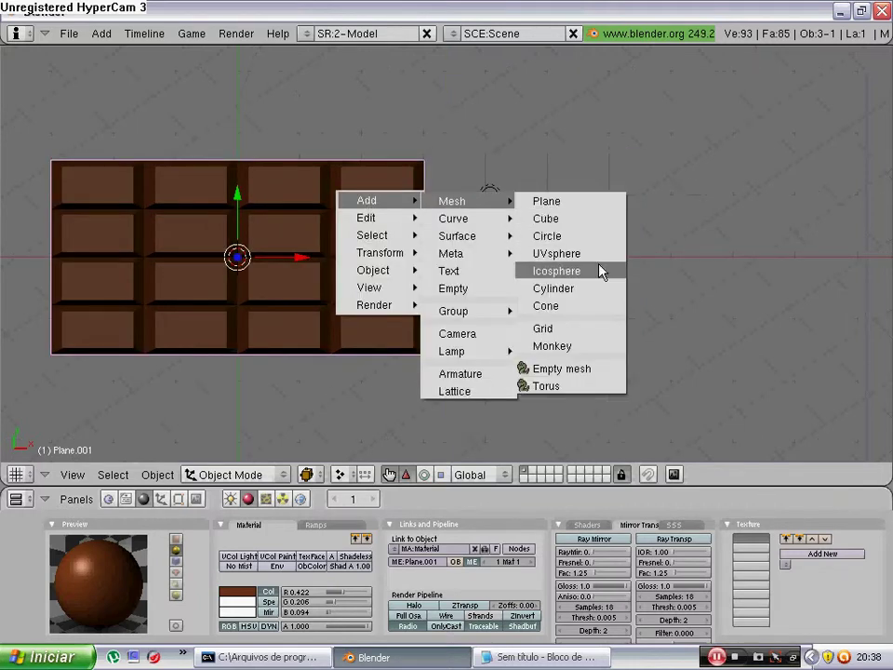
left_click(596, 226)
scroll(591, 229, "down", 2)
key("g")
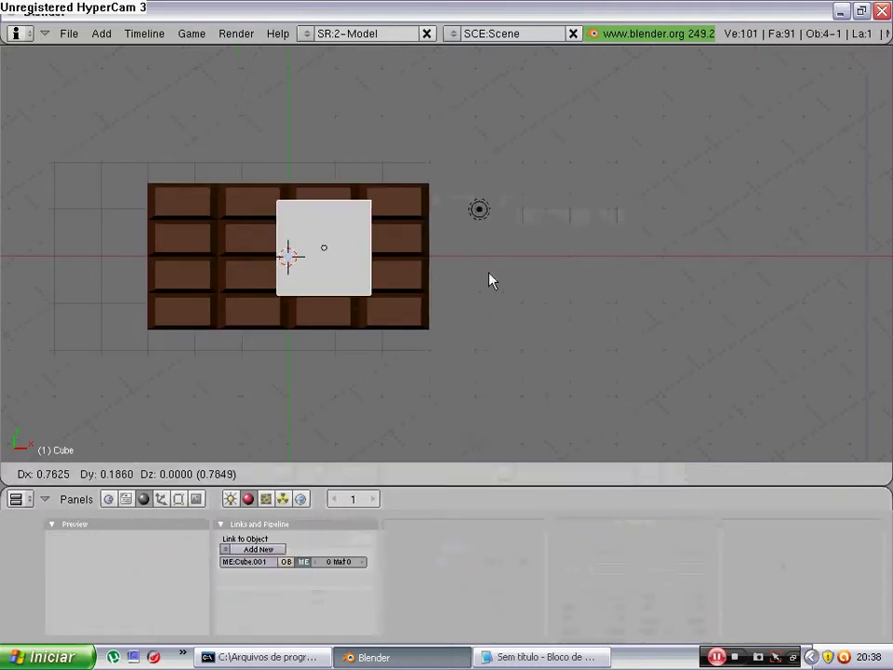
left_click(545, 292)
Step: Flatten the cube along Z to about 0.32 and lower it slightly
key("KP_1")
key("s")
key("y")
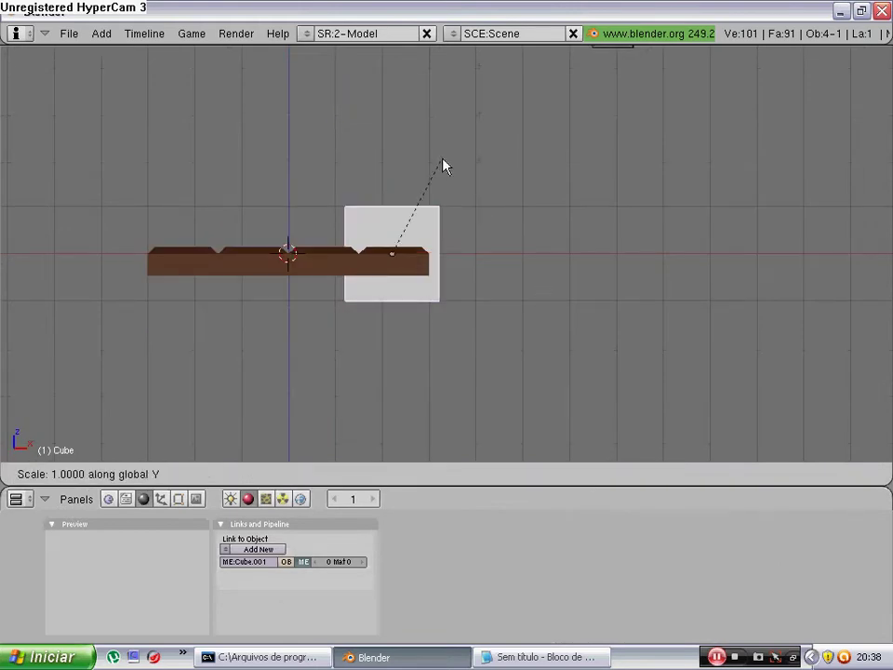
key("z")
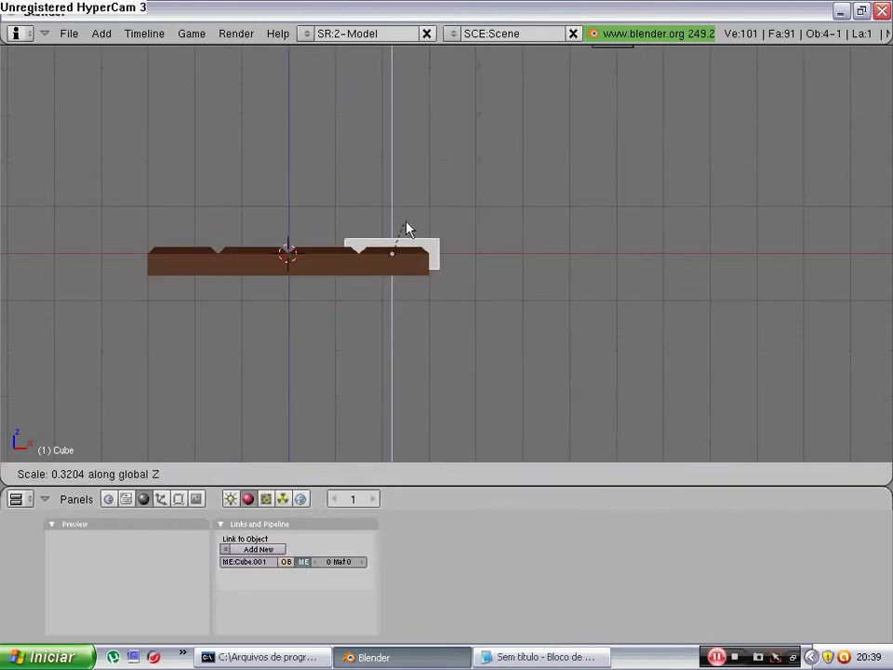
left_click(397, 221)
key("g")
key("z")
left_click(408, 220)
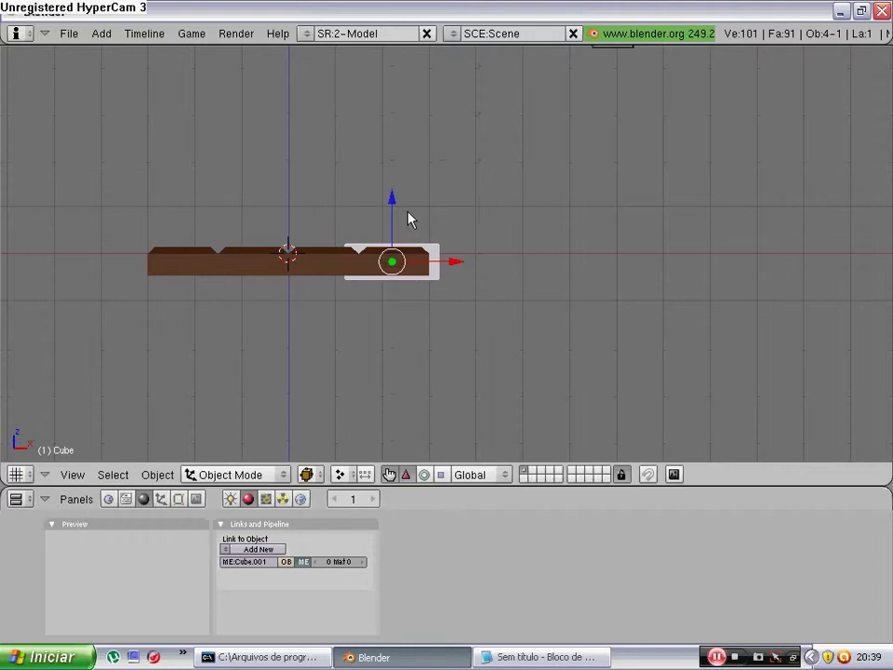
Step: Scale the flattened box along Y to about 1.7, wider than the bar
key("KP_7")
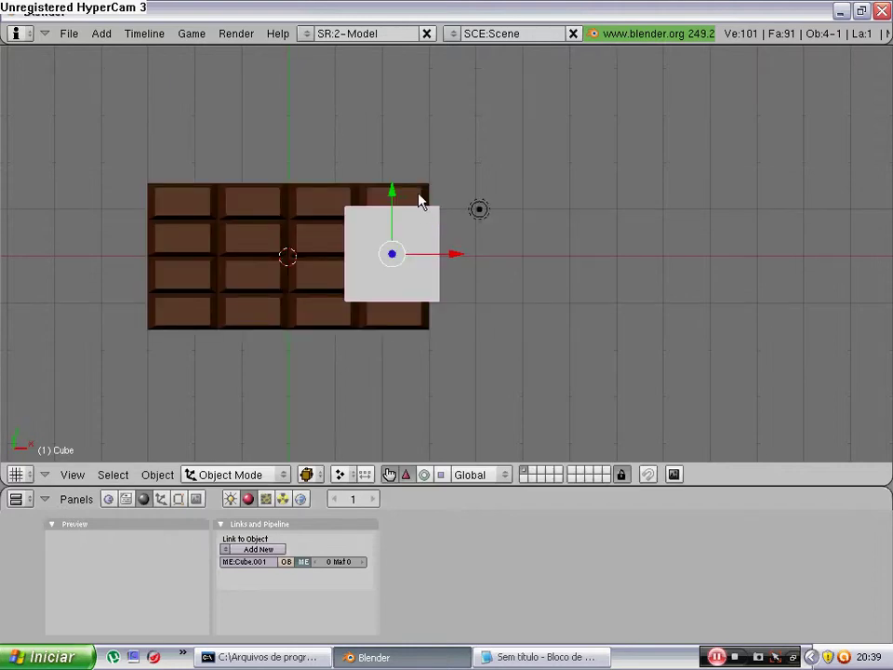
key("KP_1")
mouse_move(452, 197)
middle_mouse_down()
mouse_move(367, 400)
mouse_move(422, 384)
middle_mouse_up()
key("KP_7")
key("s")
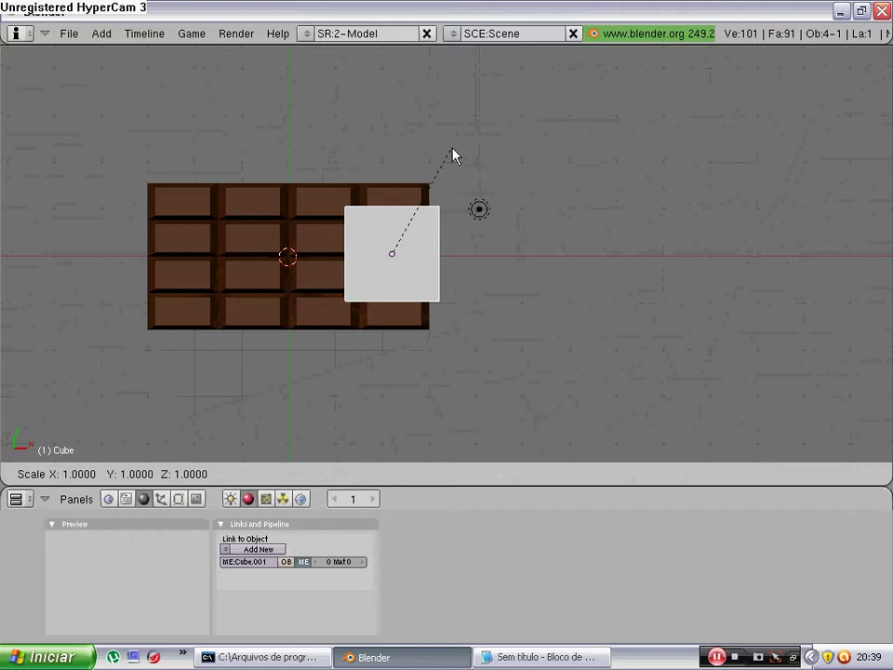
key("y")
left_click(563, 141)
Step: In Edit Mode, stretch one end face of the box along X over the bar
key("KP_1")
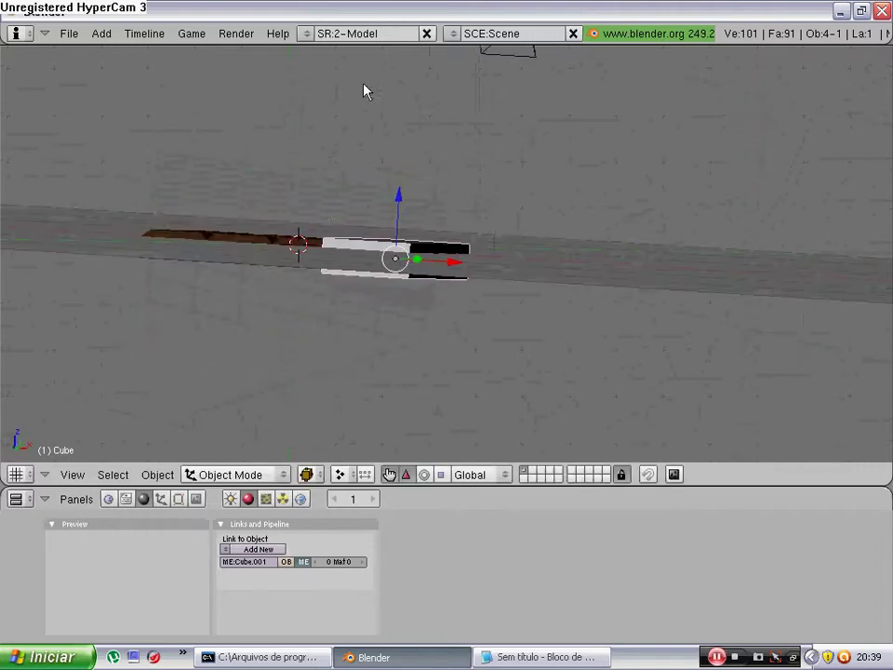
middle_click_drag(364, 89, 416, 275)
middle_click_drag(472, 143, 388, 299)
key("Tab")
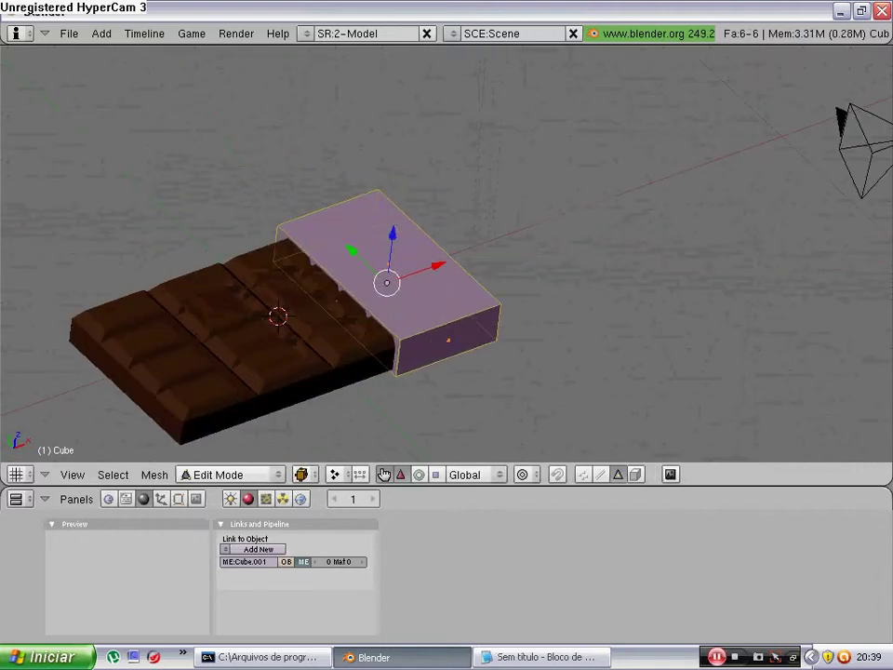
right_click(319, 303)
key("g")
key("x")
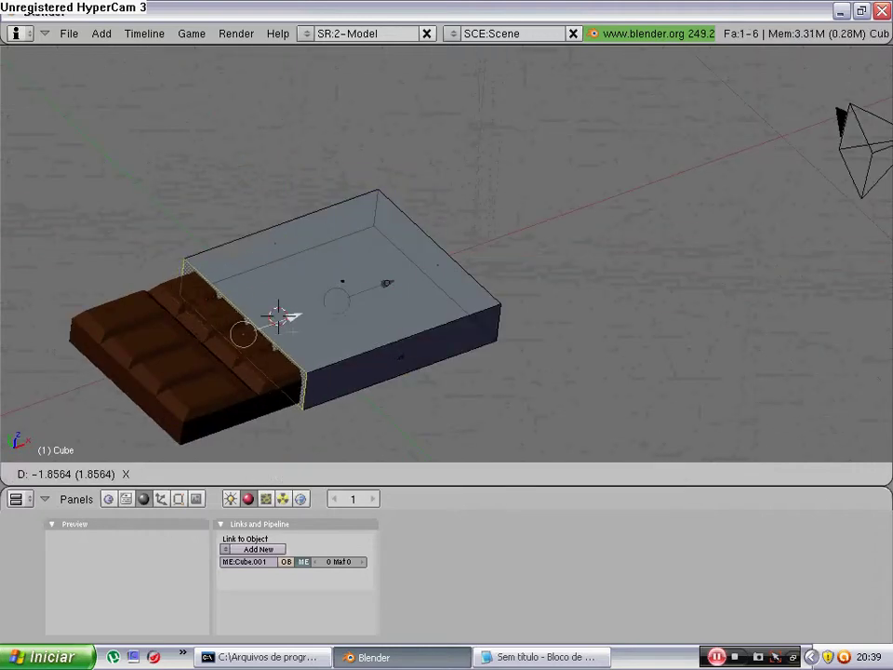
left_click(313, 308)
Step: Delete the selected end face to open that end of the sleeve
mouse_move(313, 309)
middle_mouse_down()
mouse_move(354, 232)
mouse_move(400, 279)
mouse_move(333, 321)
middle_mouse_up()
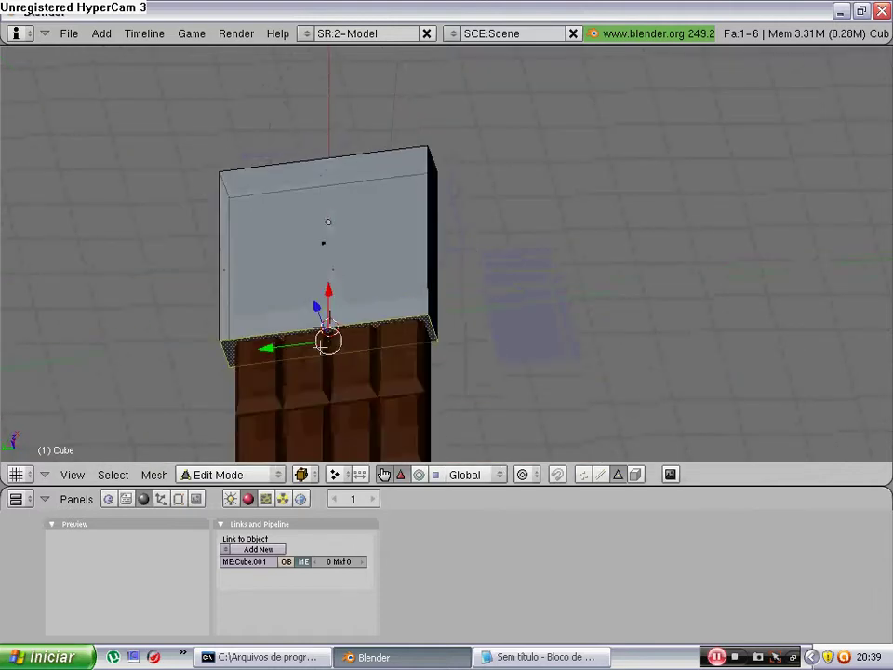
key("g")
key("Escape")
key("x")
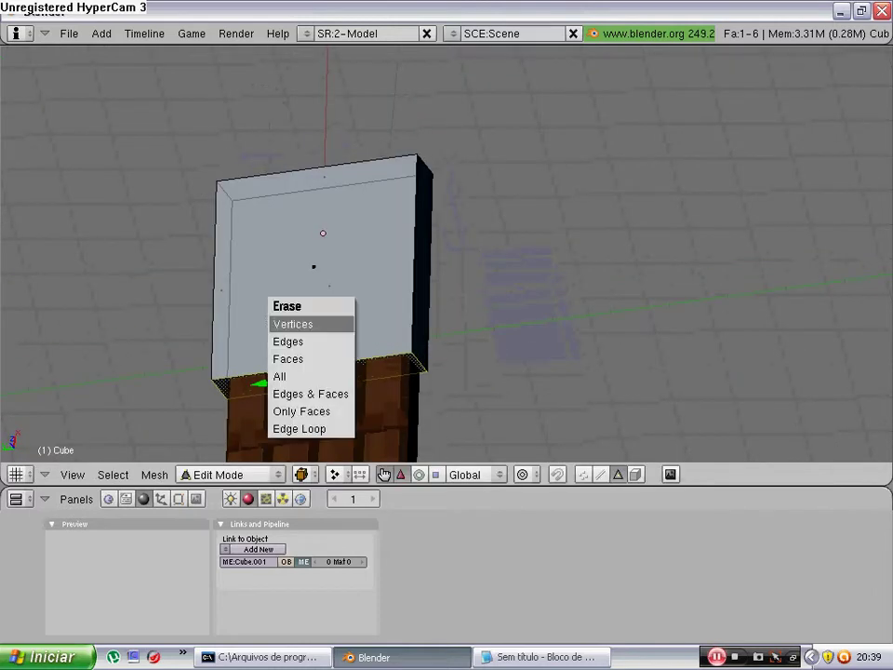
left_click(289, 359)
key("Tab")
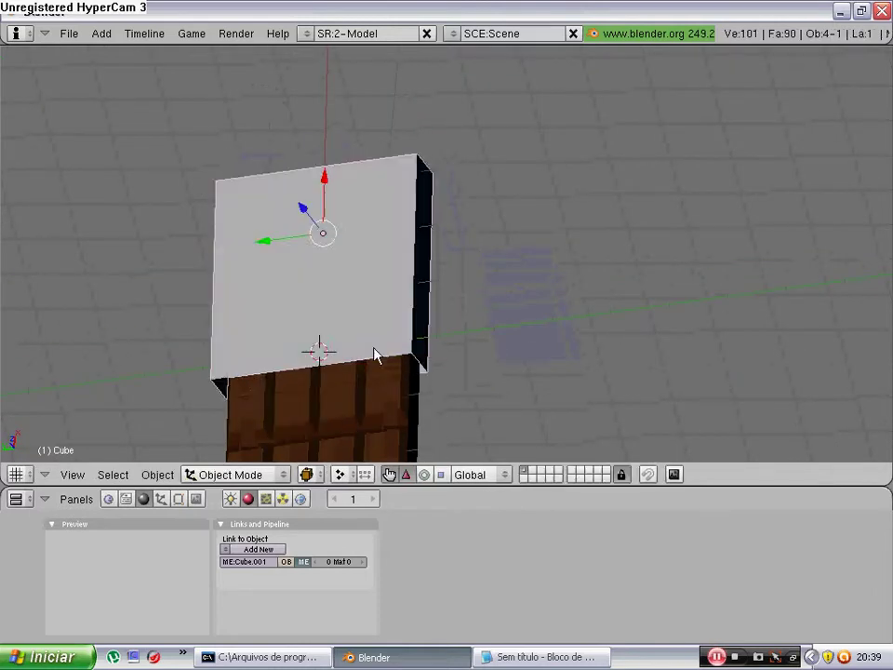
Step: In wireframe front view, move the wrapper box vertically into position
mouse_move(373, 354)
middle_mouse_down()
mouse_move(550, 249)
mouse_move(163, 240)
mouse_move(279, 418)
mouse_move(442, 281)
mouse_move(316, 260)
middle_mouse_up()
key("KP_3")
key("KP_1")
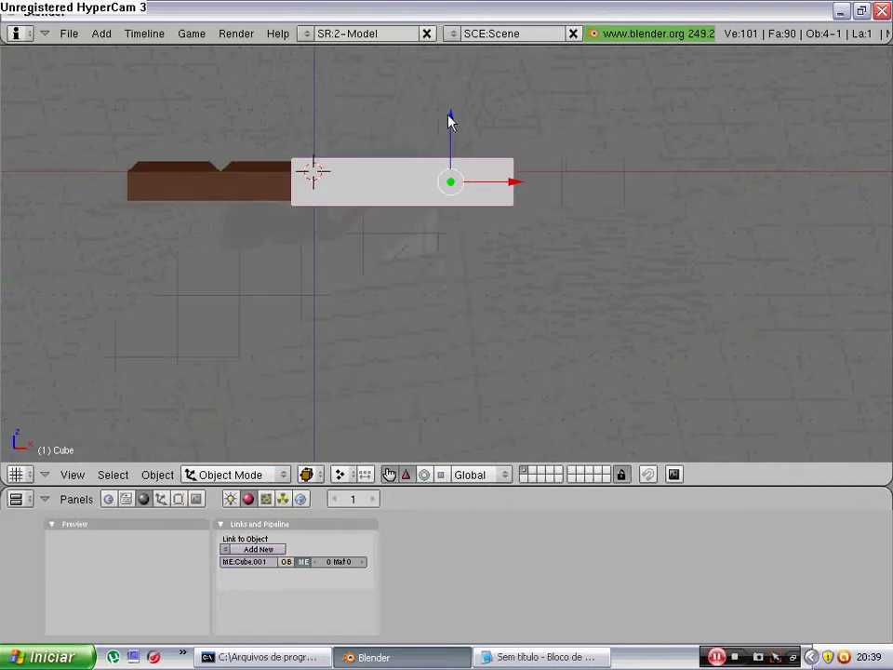
key("z")
key("g")
key("z")
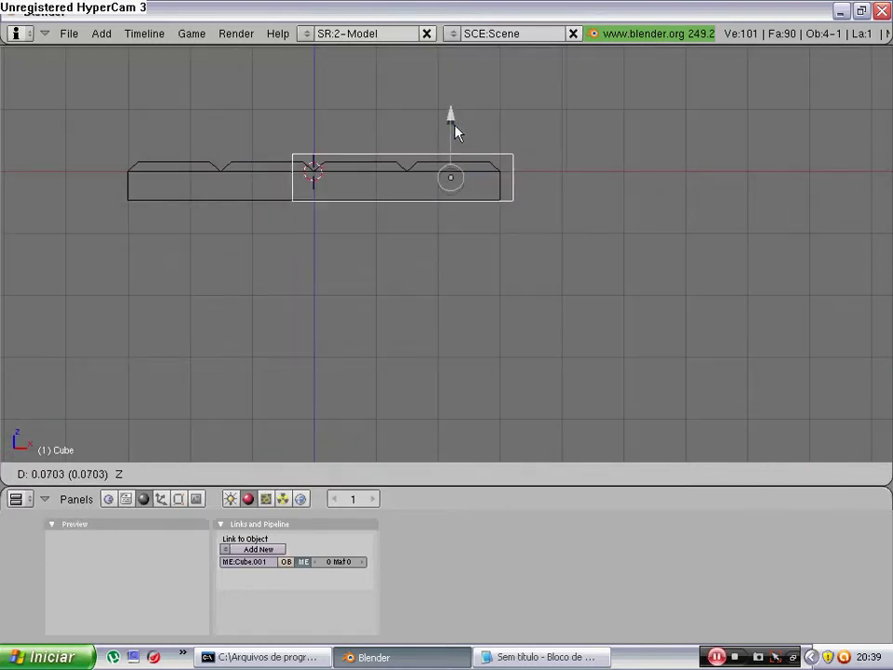
left_click(452, 132)
mouse_move(449, 134)
middle_mouse_down()
mouse_move(380, 265)
mouse_move(380, 297)
mouse_move(313, 329)
mouse_move(451, 265)
middle_mouse_up()
Step: Shift the box's faces vertically in Edit Mode and return to solid shading
key("Tab")
key("Tab")
Step: Select the right end face and stretch it along X to lengthen the sleeve
key("Tab")
key("g")
key("z")
left_click(368, 210)
key("Tab")
key("z")
key("Tab")
right_click(489, 249)
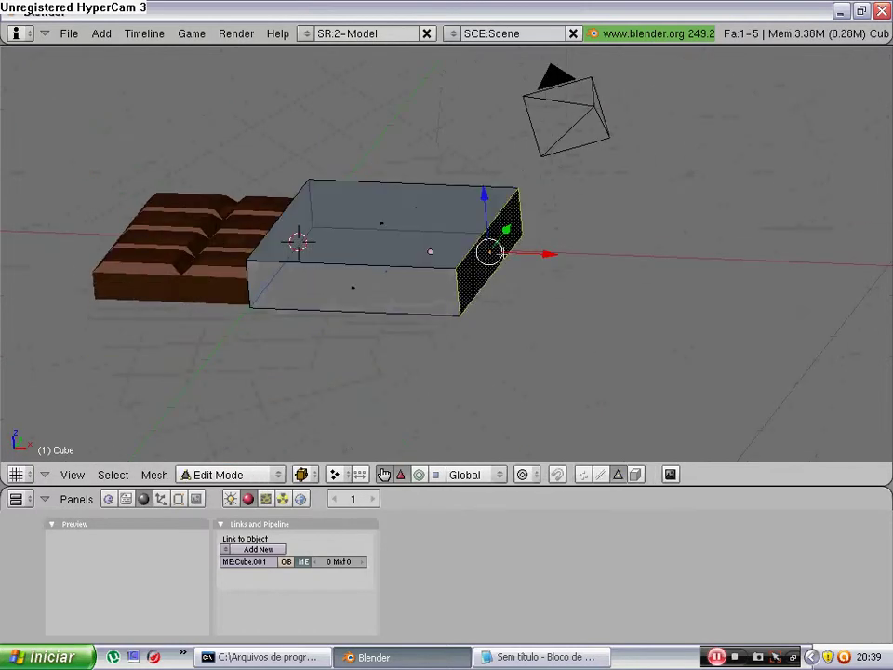
key("g")
key("x")
left_click(605, 271)
Step: Select the whole mesh, remove doubles, and return to the front view
key("Tab")
mouse_move(604, 271)
middle_mouse_down()
mouse_move(486, 395)
mouse_move(425, 265)
mouse_move(370, 275)
middle_mouse_up()
key("Tab")
key("Tab")
key("Tab")
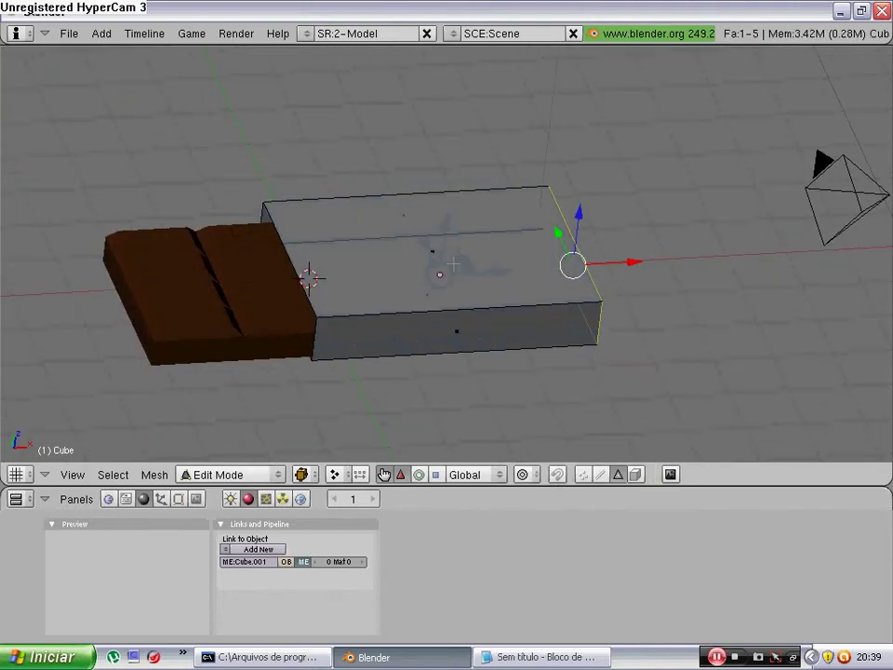
key("a")
key("a")
key("a")
key("w")
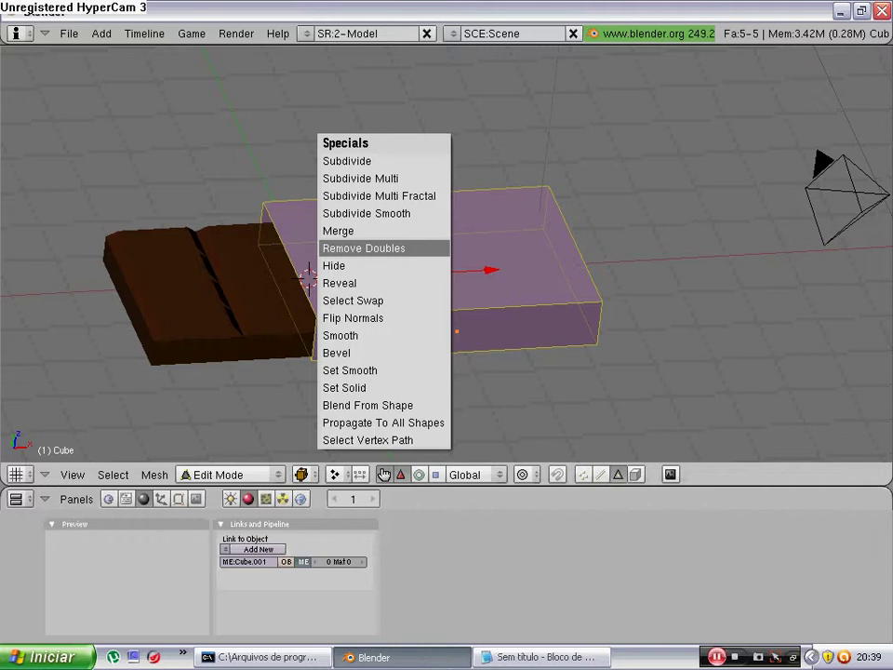
key("Tab")
key("KP_1")
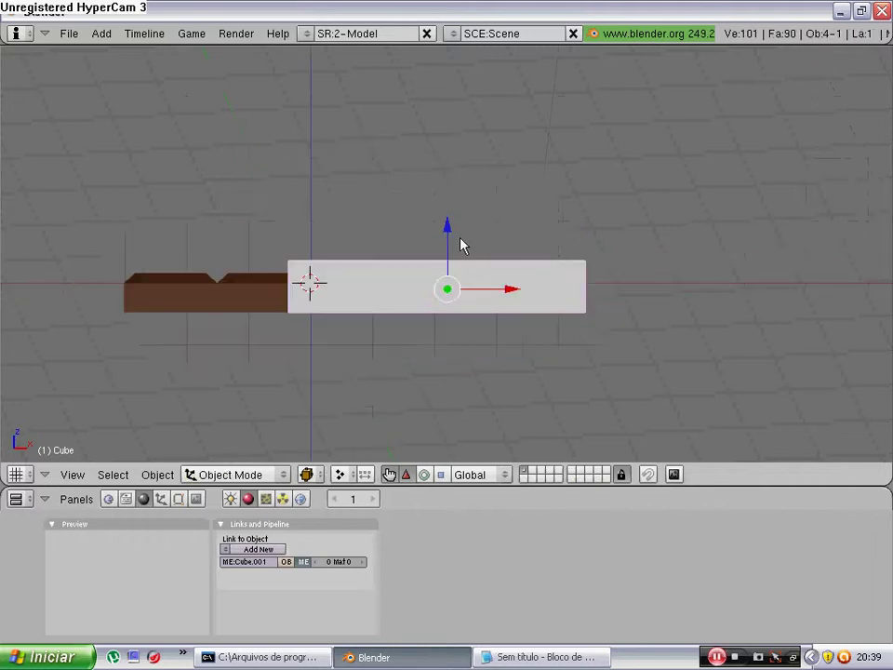
key("space")
Step: Add a plane and move it under the wrapper box in wireframe view
left_click(624, 251)
key("g")
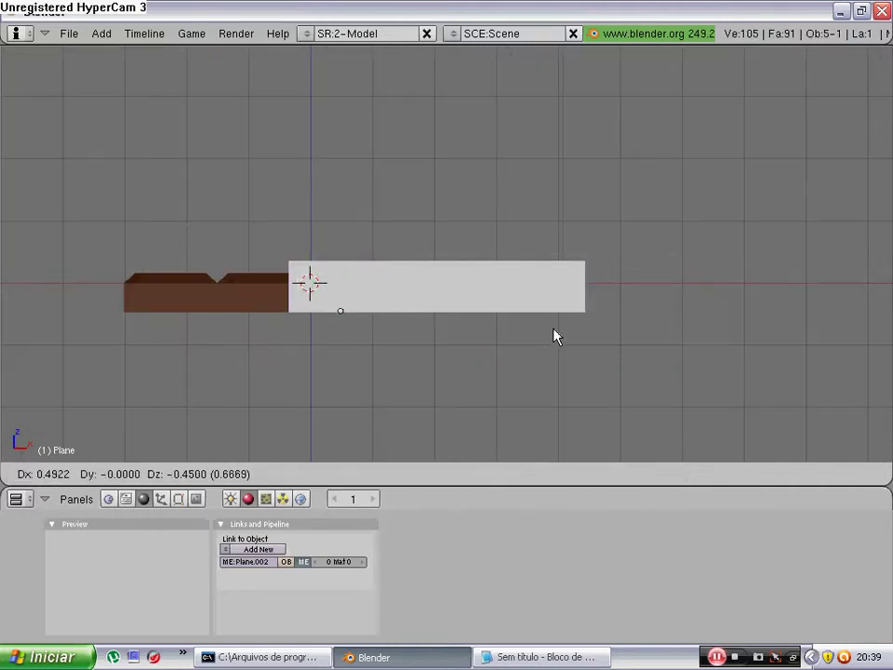
left_click(552, 337)
key("z")
scroll(536, 335, "up", 3)
scroll(628, 207, "up", 2)
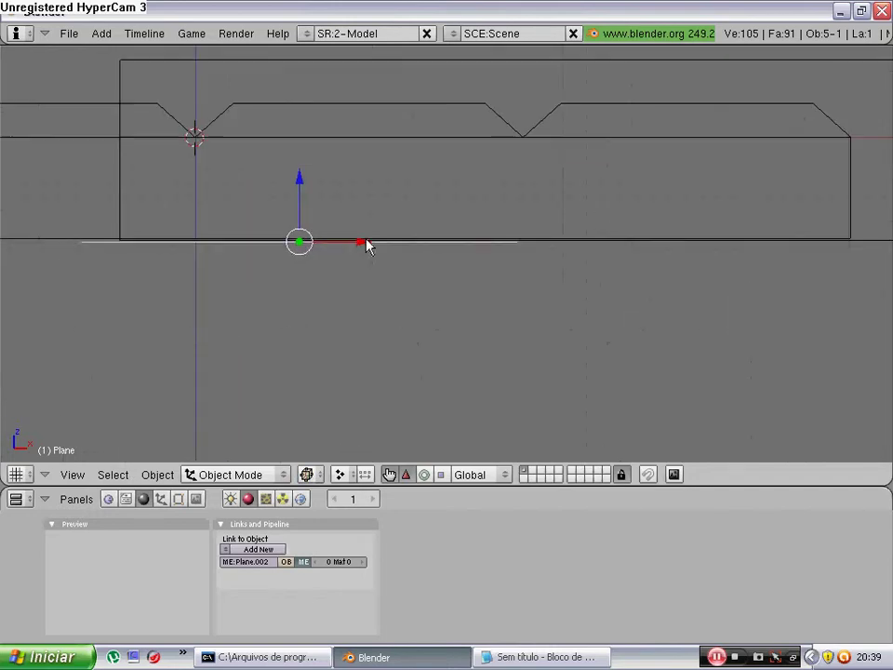
left_click_drag(298, 186, 297, 199)
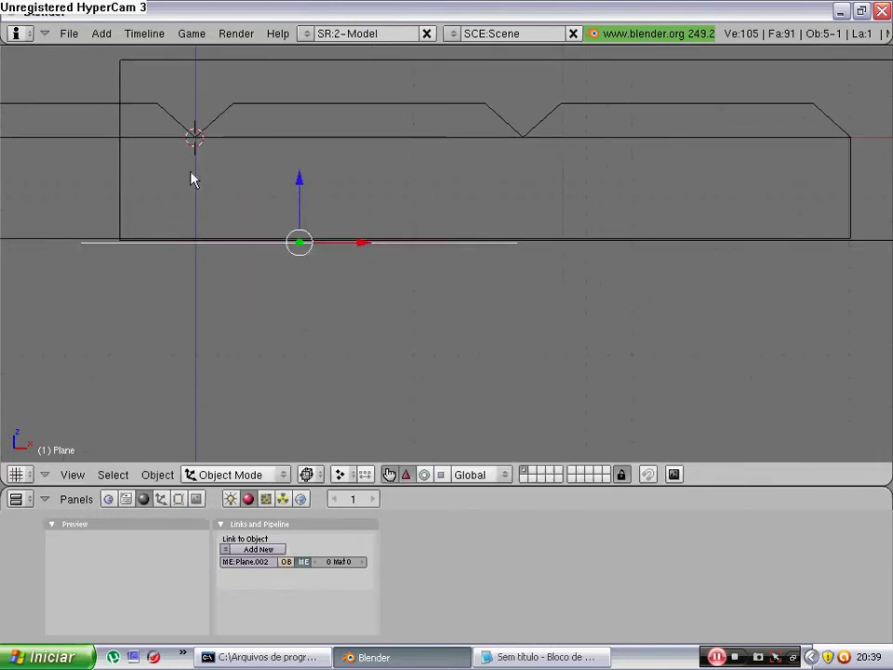
Step: Nudge the wrapper box and the plane vertically to line them up
right_click(116, 110)
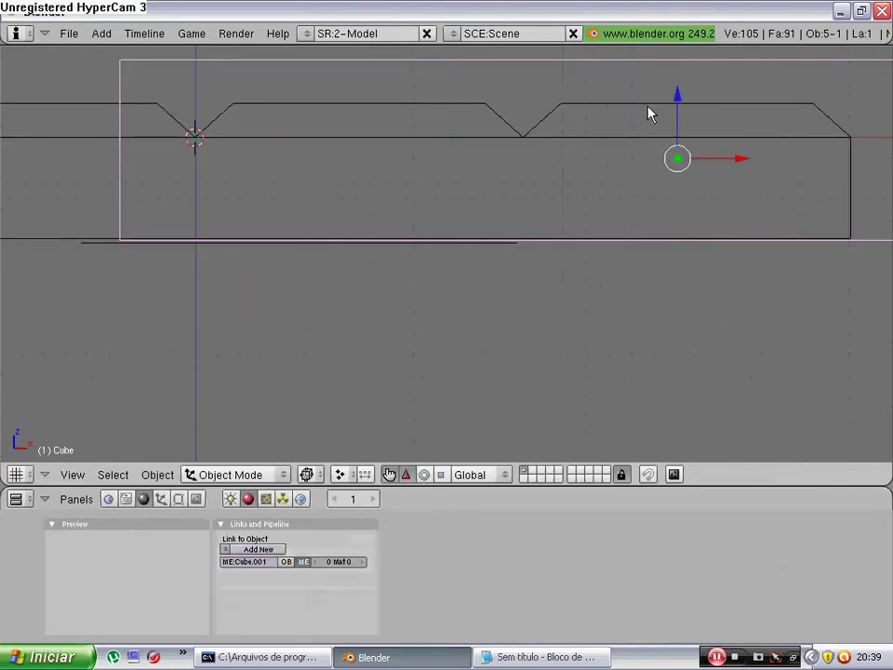
left_click_drag(676, 104, 678, 92)
right_click(415, 253)
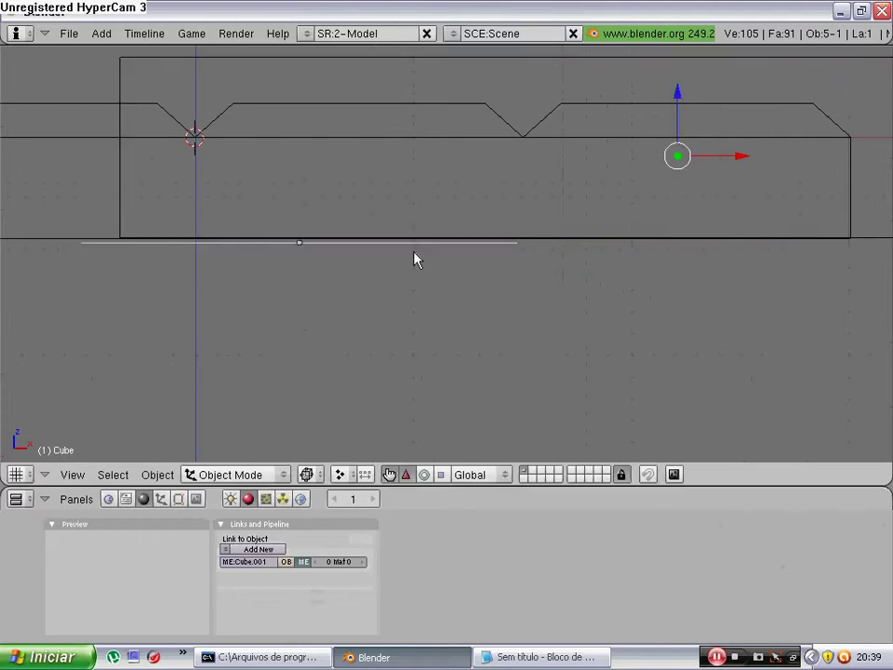
left_click_drag(307, 189, 298, 183)
Step: Scale the plane up slightly to 1.0305 and reselect the wrapper box
key("s")
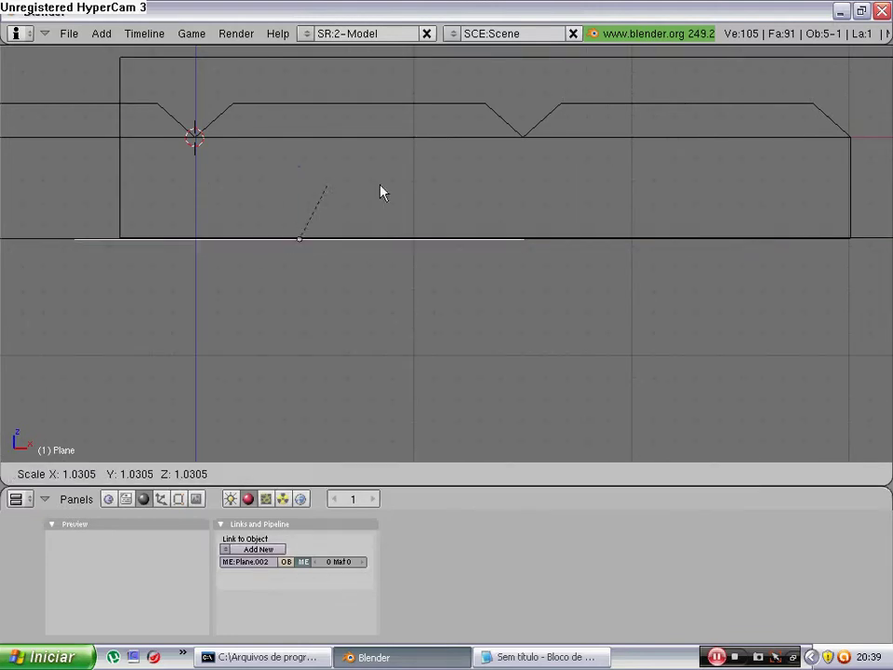
key("Escape")
mouse_move(526, 185)
middle_mouse_down()
mouse_move(483, 226)
mouse_move(450, 291)
mouse_move(568, 307)
mouse_move(333, 333)
mouse_move(474, 343)
mouse_move(476, 306)
mouse_move(369, 261)
mouse_move(324, 255)
mouse_move(520, 273)
middle_mouse_up()
scroll(483, 226, "down", 4)
key("s")
key("Escape")
key("z")
right_click(553, 239)
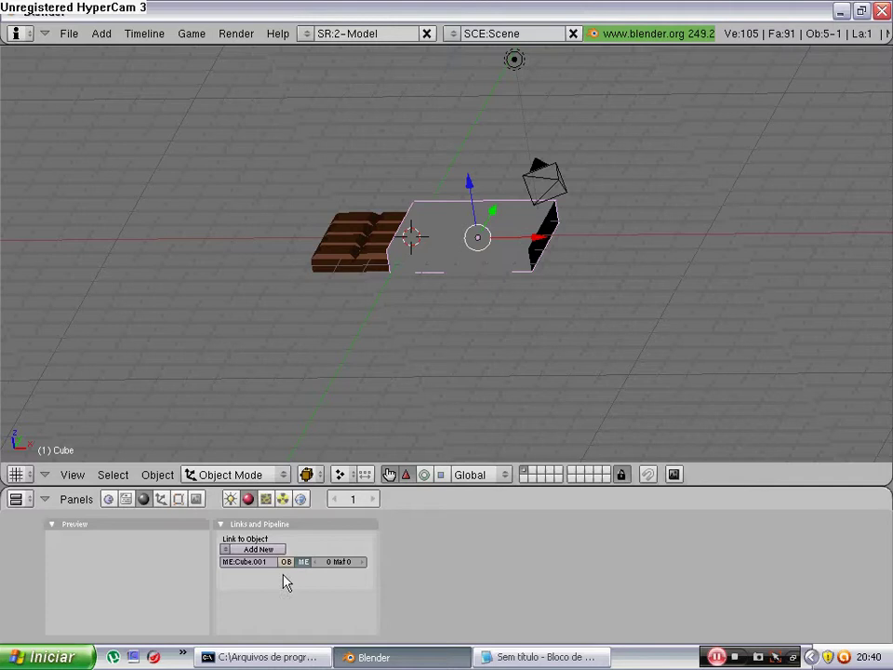
Step: Type the fourth note line 'vamos colocar um modo chamado cloth que deixara a embalagem mais real'
left_click(507, 657)
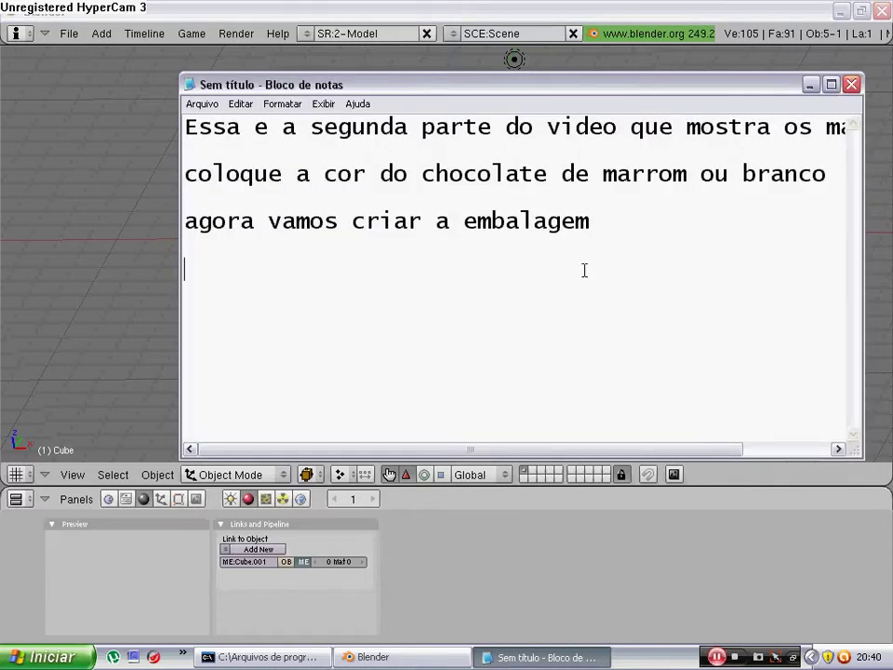
type("a")
key("BackSpace")
type("amos c")
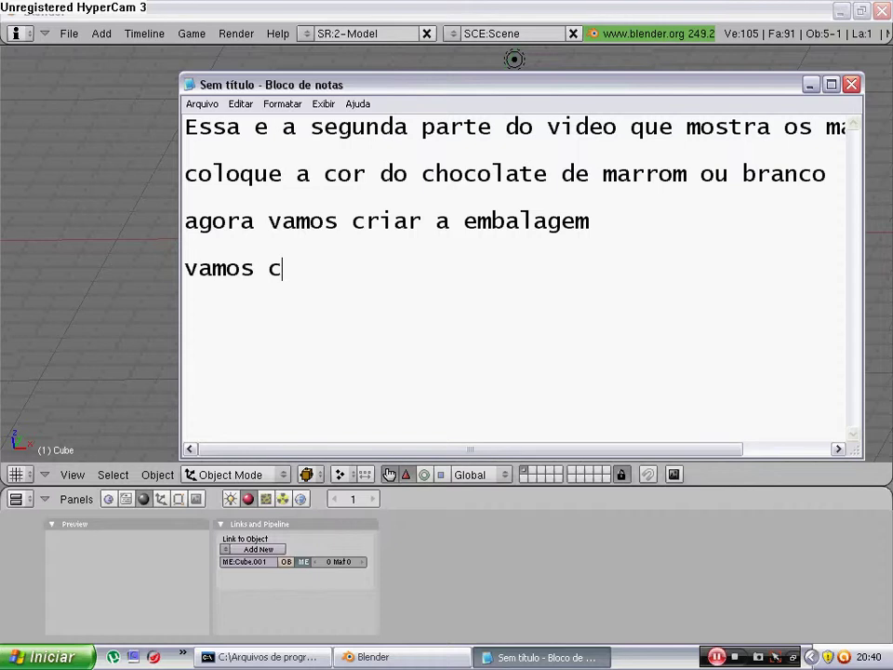
type("olocar u")
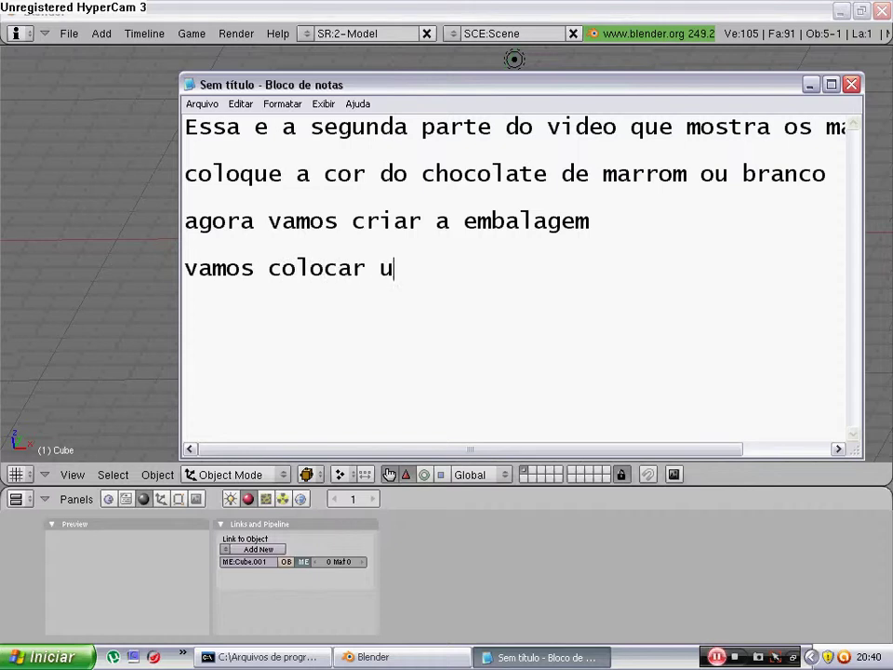
type("m modo")
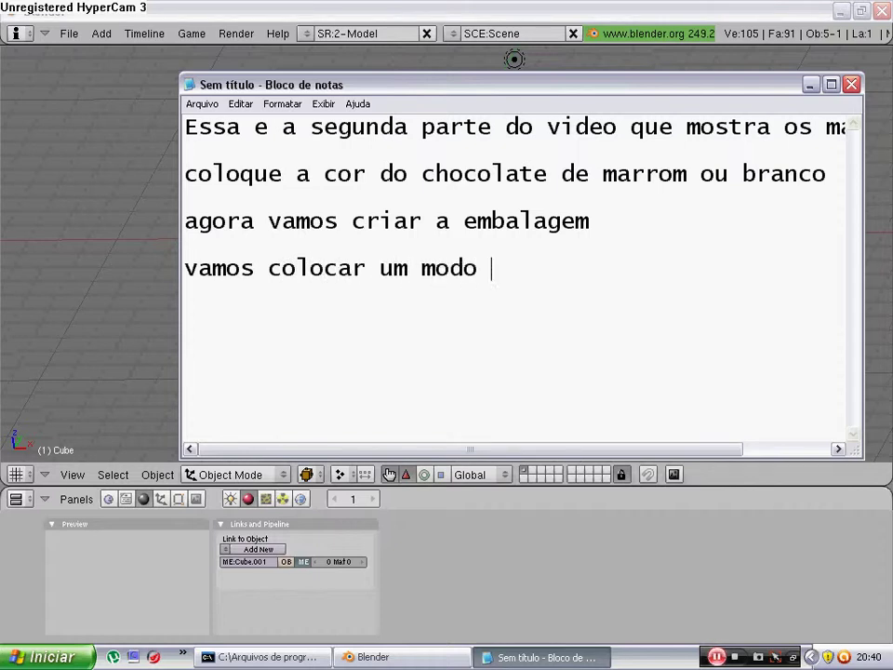
type(" ch")
type("amado clo")
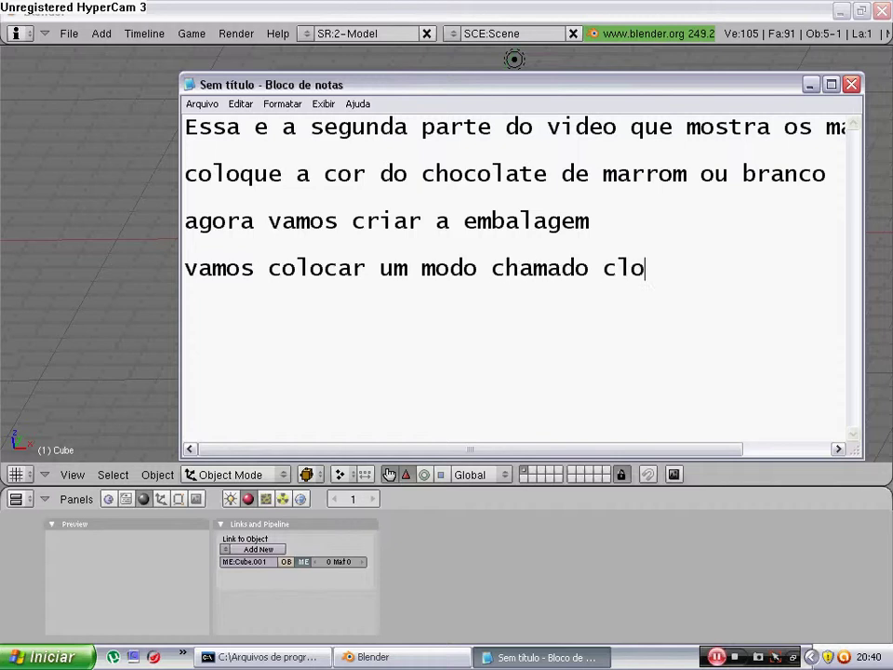
type("th ")
type("qe")
type("ue de")
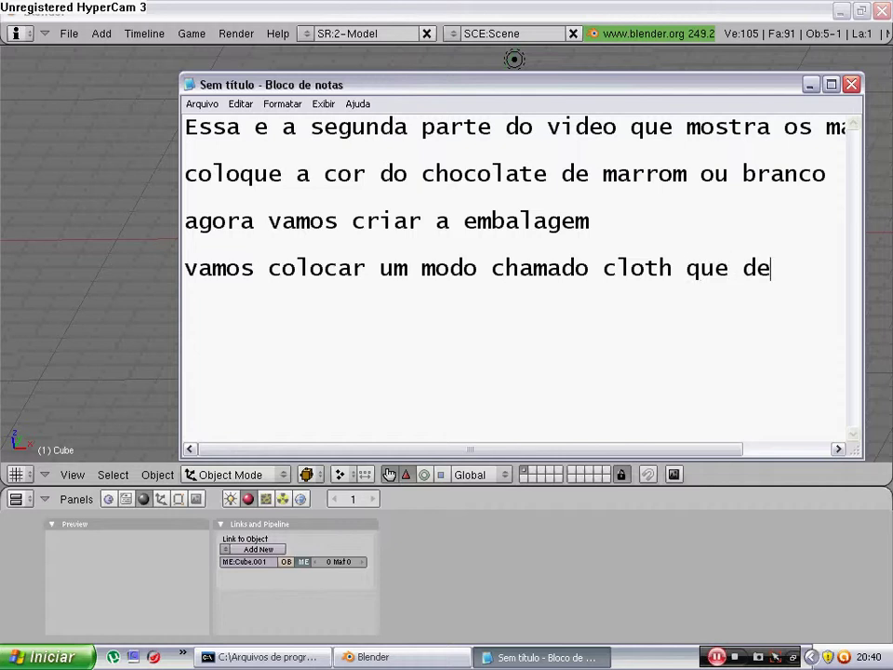
type("ixara")
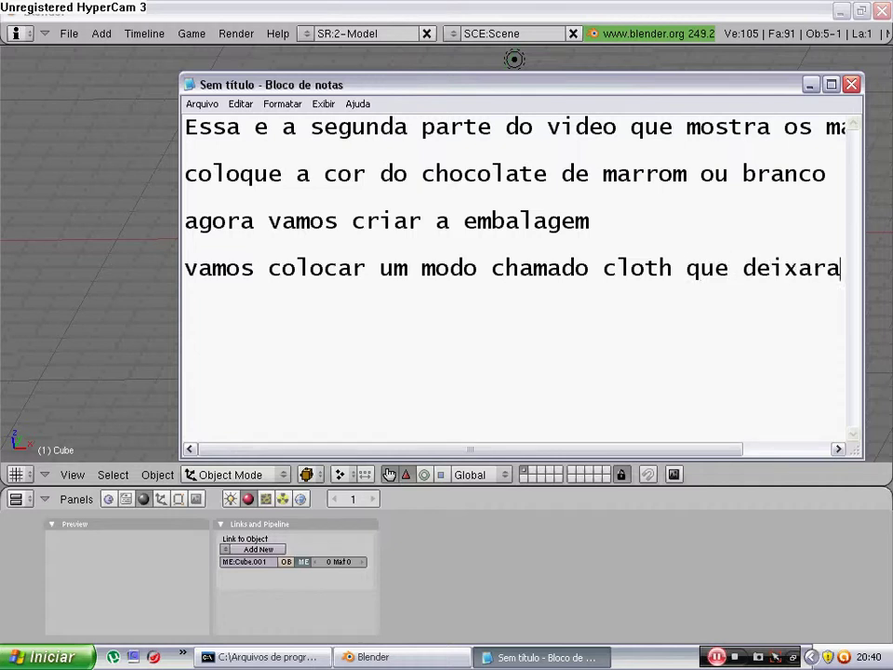
type(" aemba")
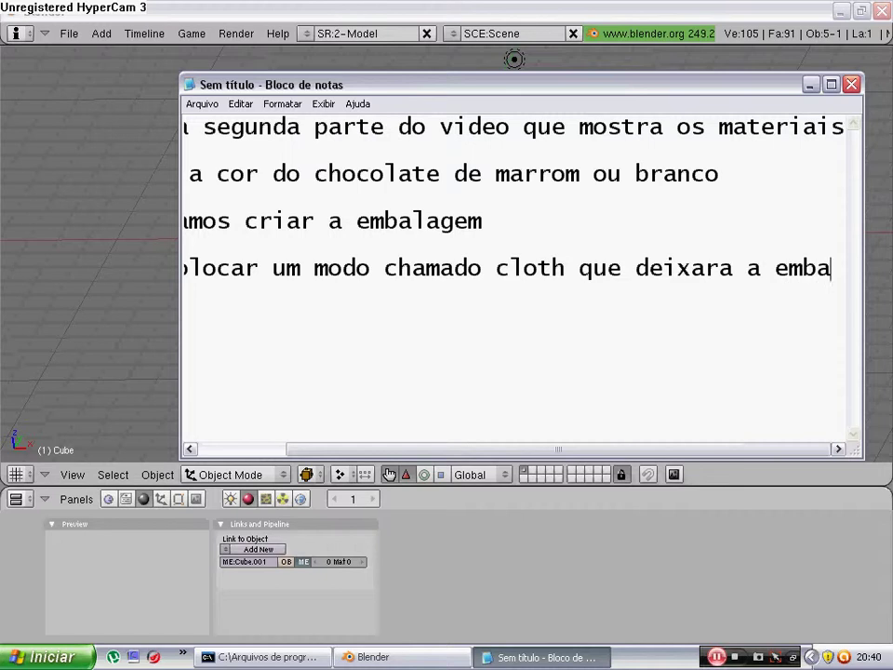
type("lagem mais ")
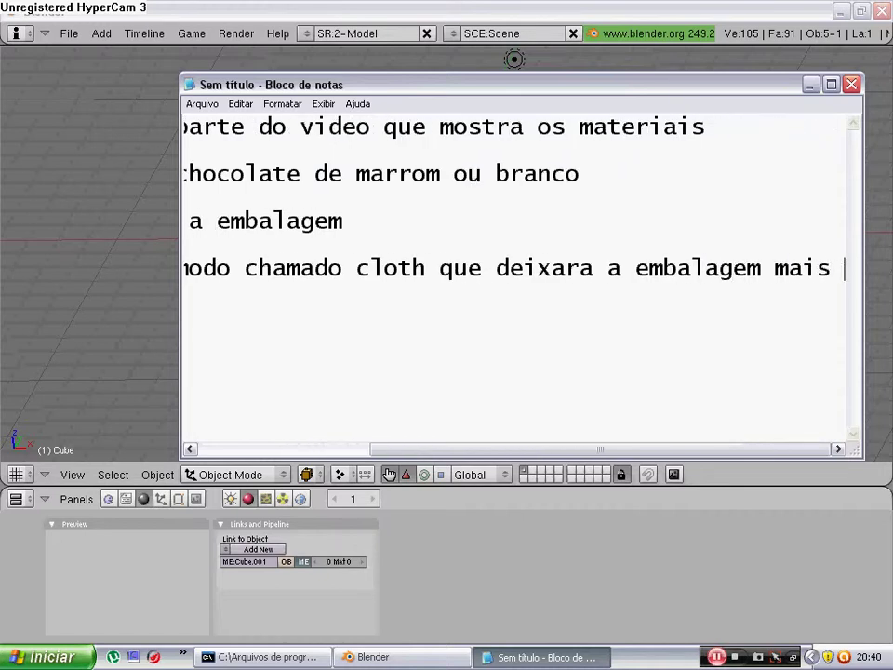
type("real")
Step: Back in Blender, show the Physics settings for the wrapper box
left_click(399, 60)
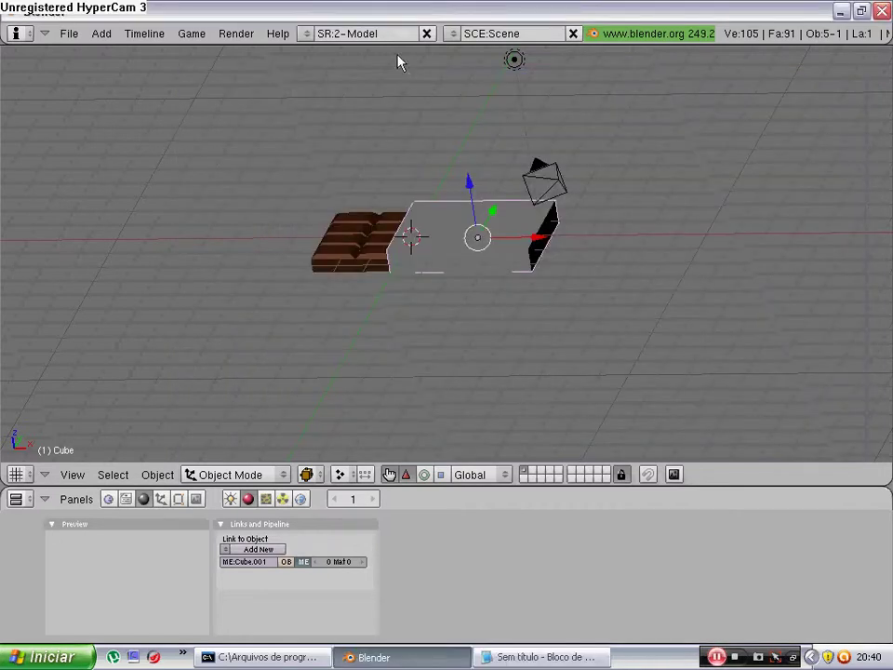
scroll(405, 215, "up", 2)
mouse_move(404, 215)
middle_mouse_down()
mouse_move(524, 176)
mouse_move(298, 377)
middle_mouse_up()
scroll(297, 376, "down", 4)
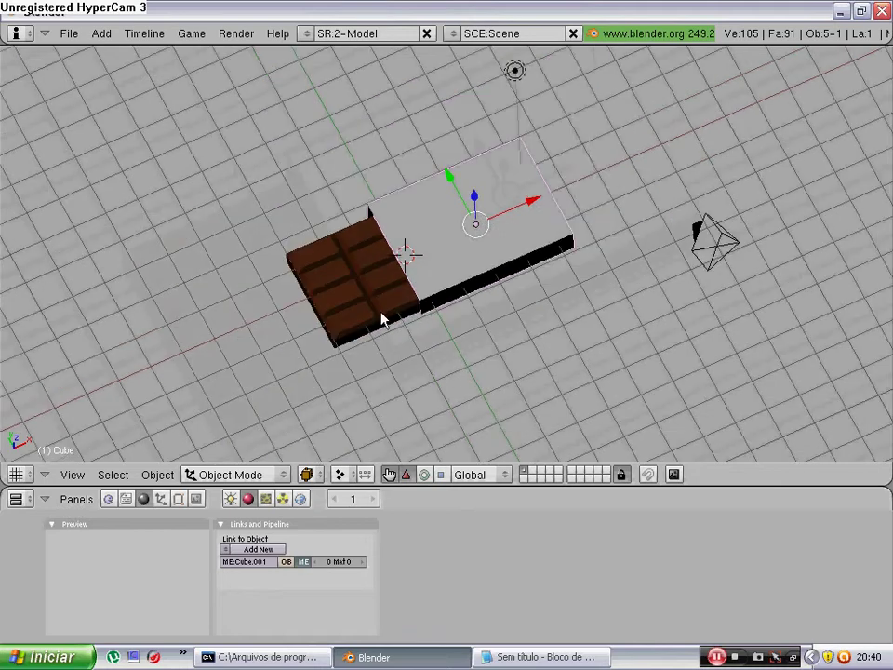
left_click(160, 499)
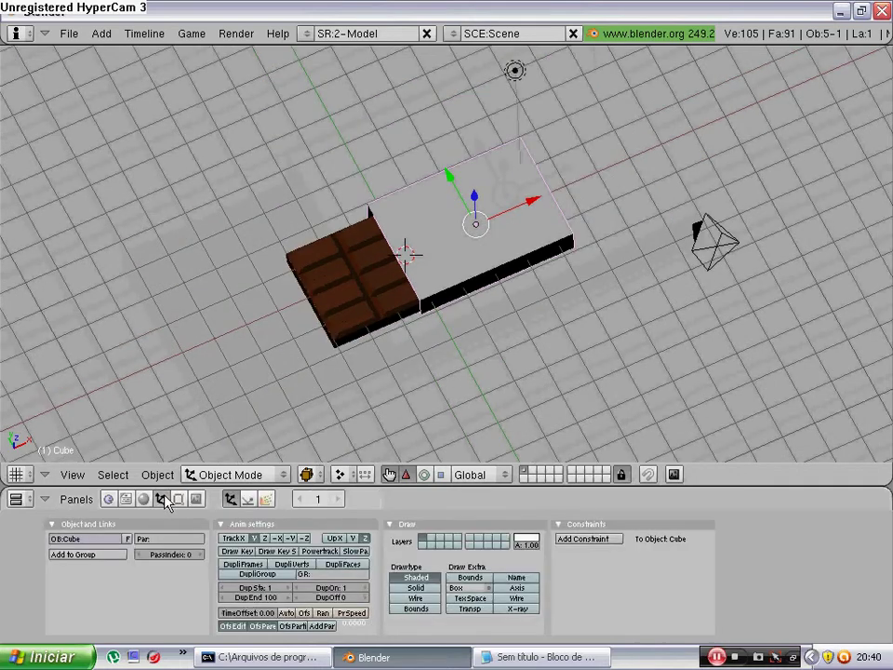
left_click(265, 499)
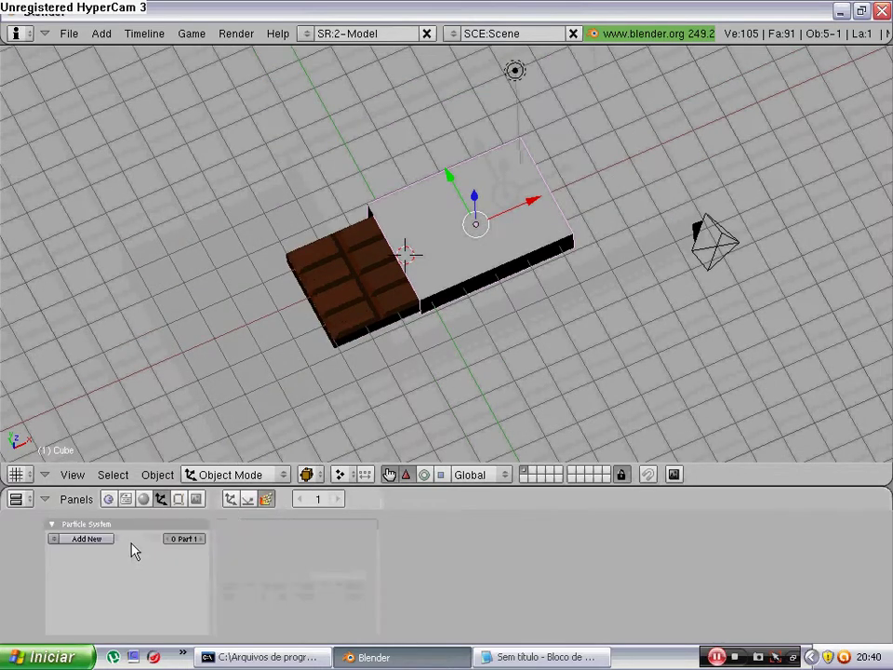
left_click(247, 499)
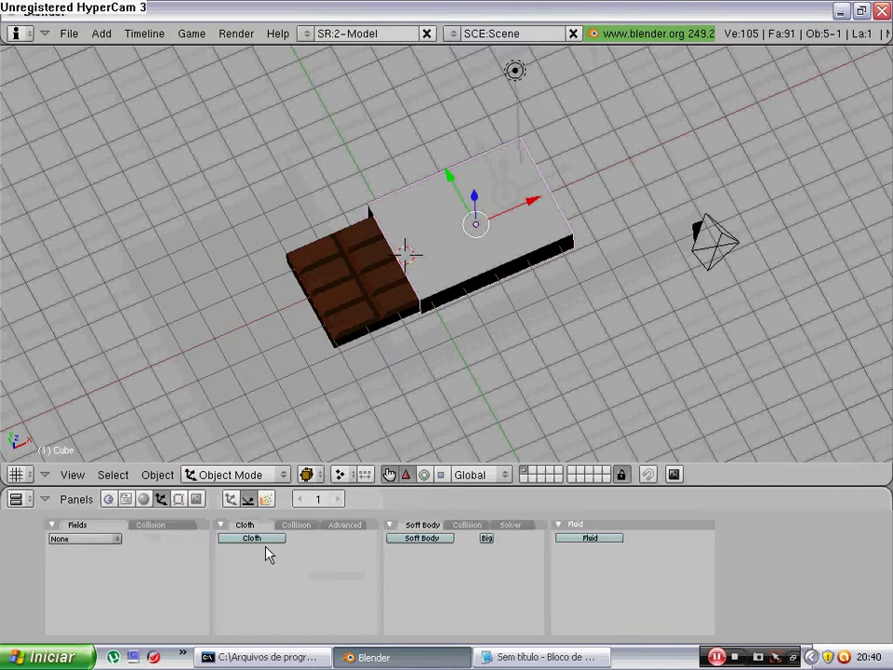
Step: Subdivide the wrapper mesh four times in Edit Mode
key("Tab")
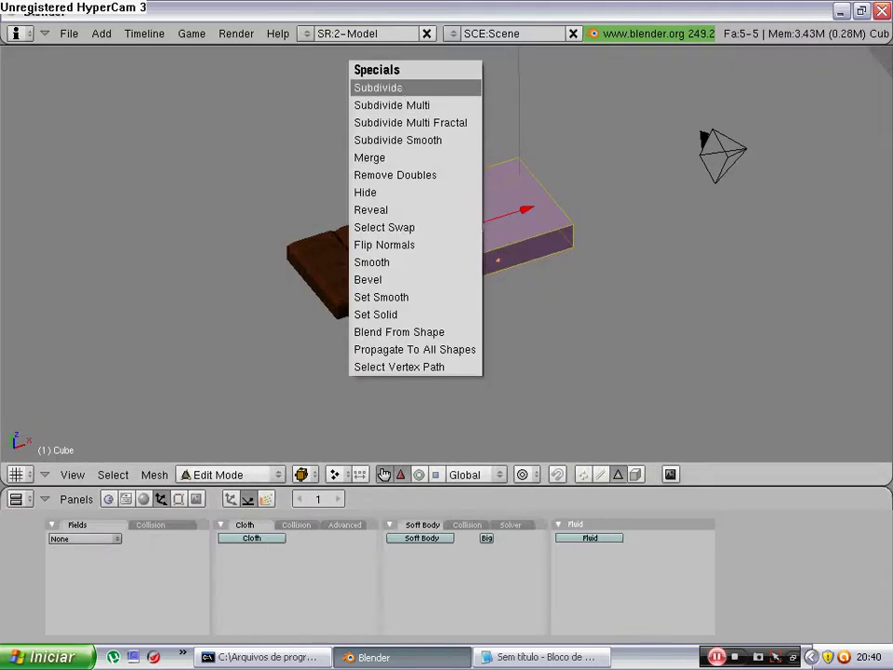
left_click(417, 87)
key("w")
left_click(417, 88)
key("w")
left_click(417, 87)
scroll(406, 245, "up", 4)
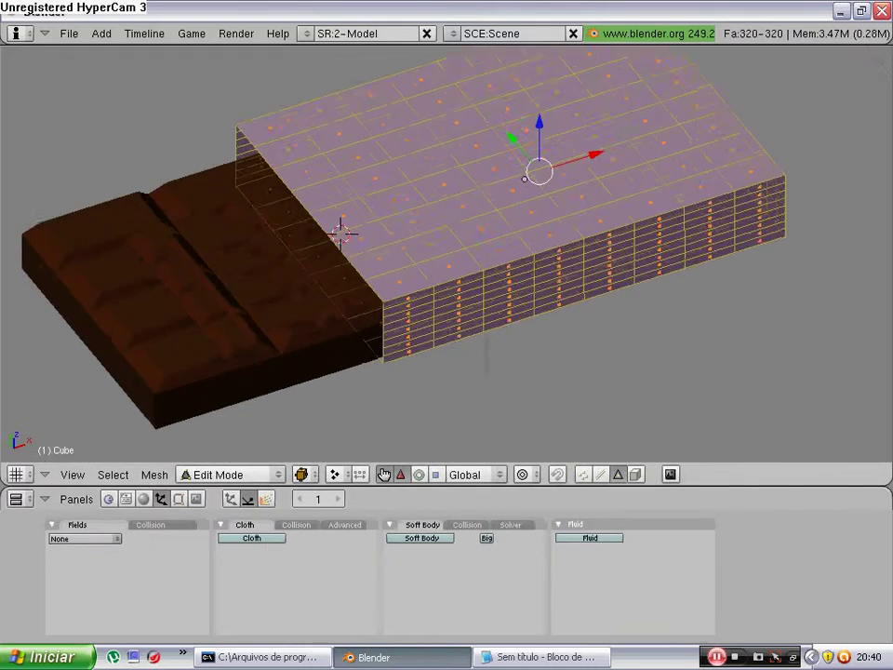
scroll(342, 229, "up", 2)
key("w")
left_click(332, 184)
scroll(332, 184, "down", 2)
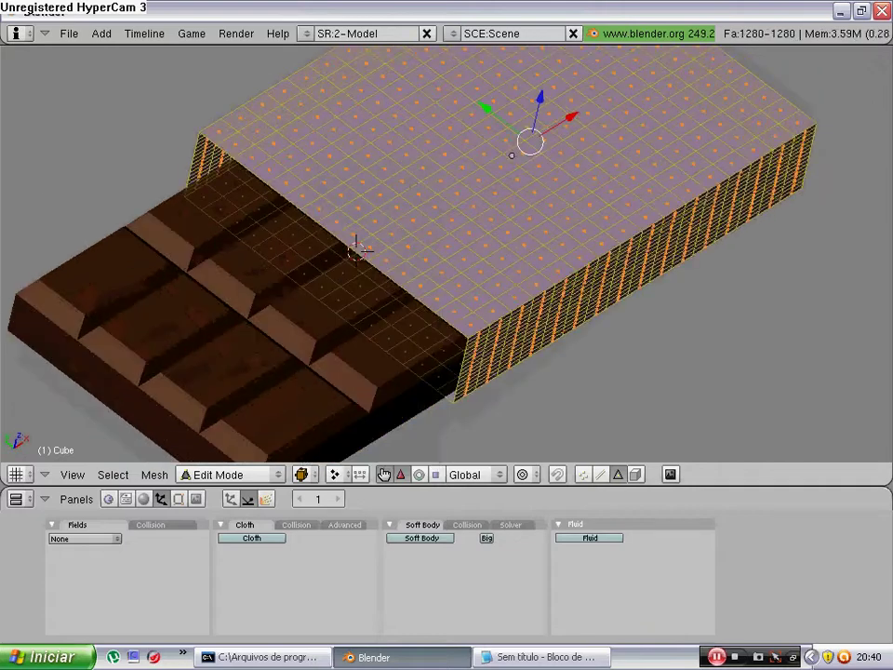
key("Tab")
Step: Enable Cloth simulation on the wrapper with the Cotton preset
middle_click_drag(463, 235, 404, 190)
key("Tab")
key("Tab")
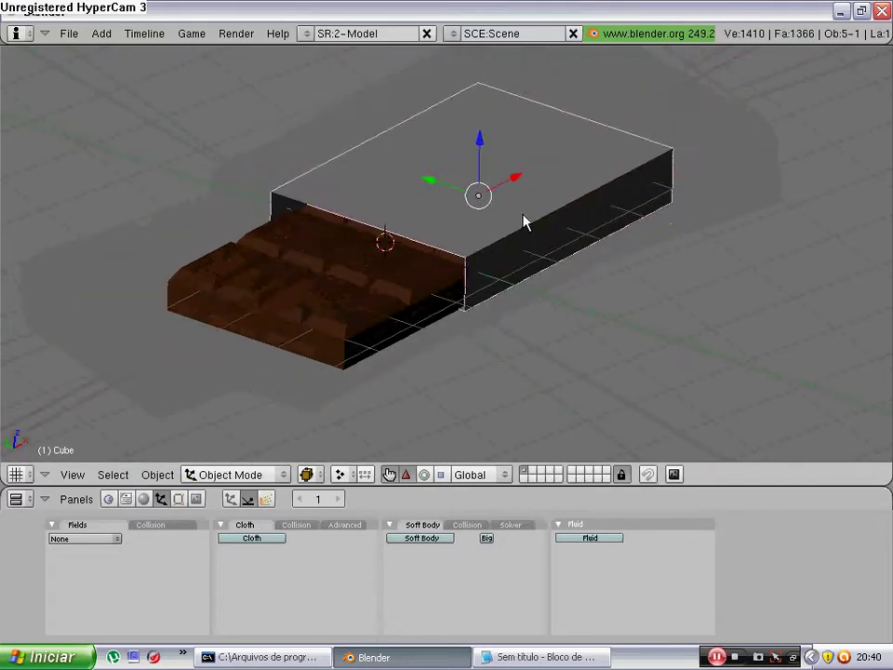
mouse_move(524, 223)
middle_mouse_down()
mouse_move(432, 189)
mouse_move(319, 239)
mouse_move(423, 309)
mouse_move(484, 253)
mouse_move(560, 332)
middle_mouse_up()
scroll(559, 333, "up", 2)
left_click(244, 538)
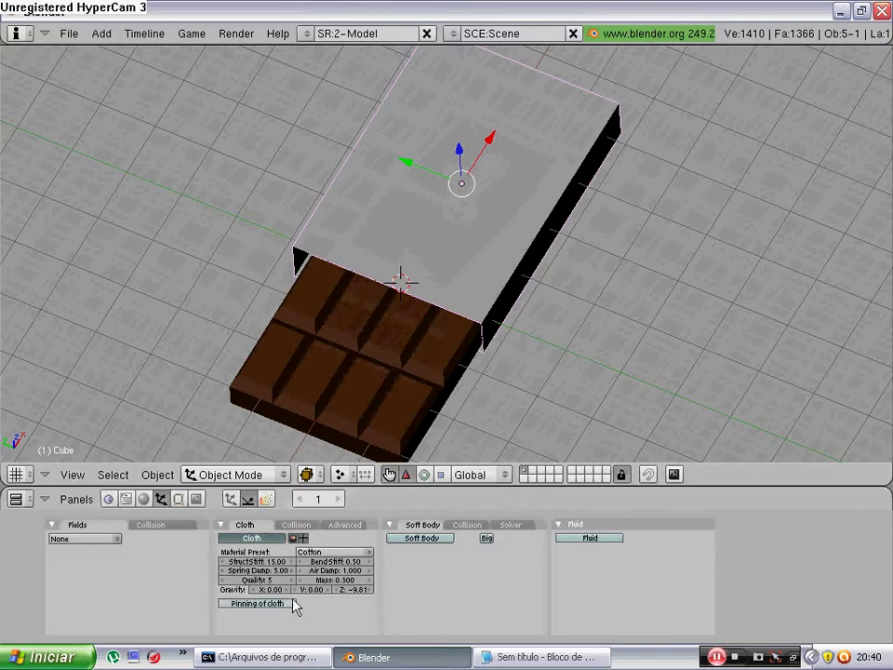
Step: Split the 3D view in two and make the right half a Timeline
right_click(719, 482)
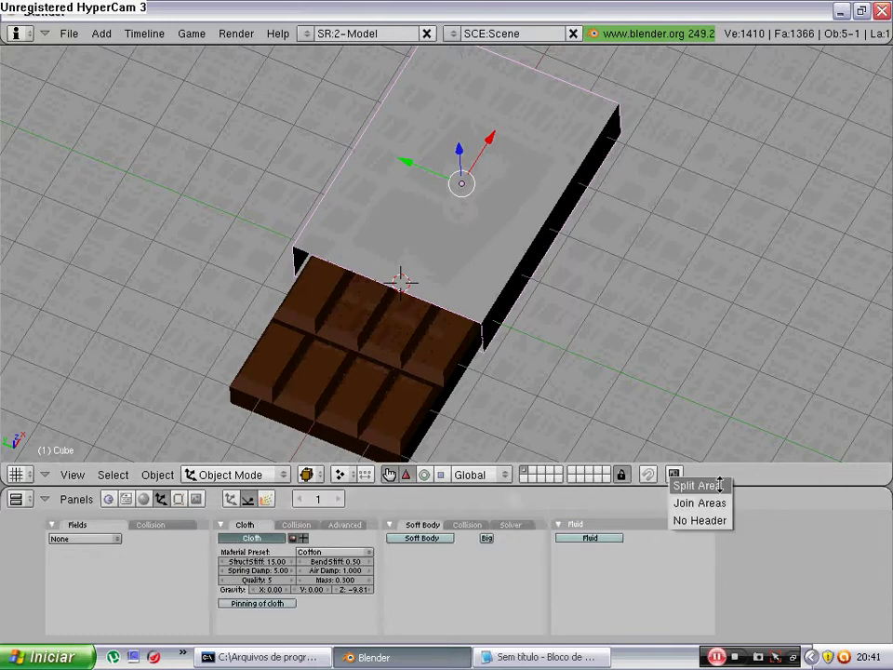
left_click(673, 481)
left_click(522, 391)
left_click(536, 474)
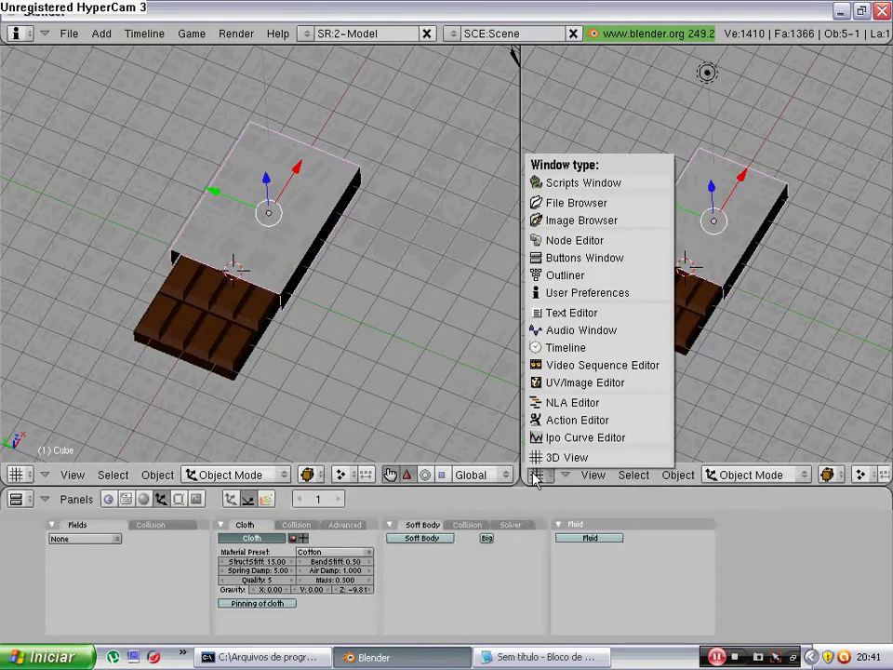
left_click(563, 347)
Step: Set the animation end frame to 50
left_click(847, 476)
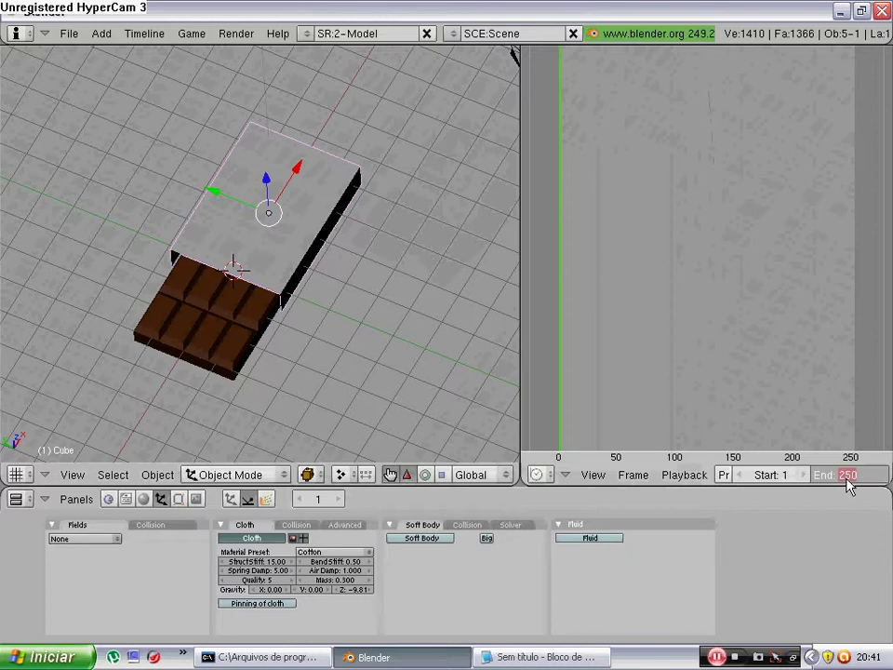
type("50")
key("Return")
Step: Preview the cloth simulation from above the bar, then stop and rewind to frame 1
mouse_move(24, 404)
middle_mouse_down()
mouse_move(313, 361)
mouse_move(798, 432)
middle_mouse_up()
mouse_move(159, 127)
middle_mouse_down()
mouse_move(258, 207)
mouse_move(329, 241)
mouse_move(385, 343)
mouse_move(484, 409)
middle_mouse_up()
scroll(696, 491, "down", 2)
scroll(726, 479, "down", 3)
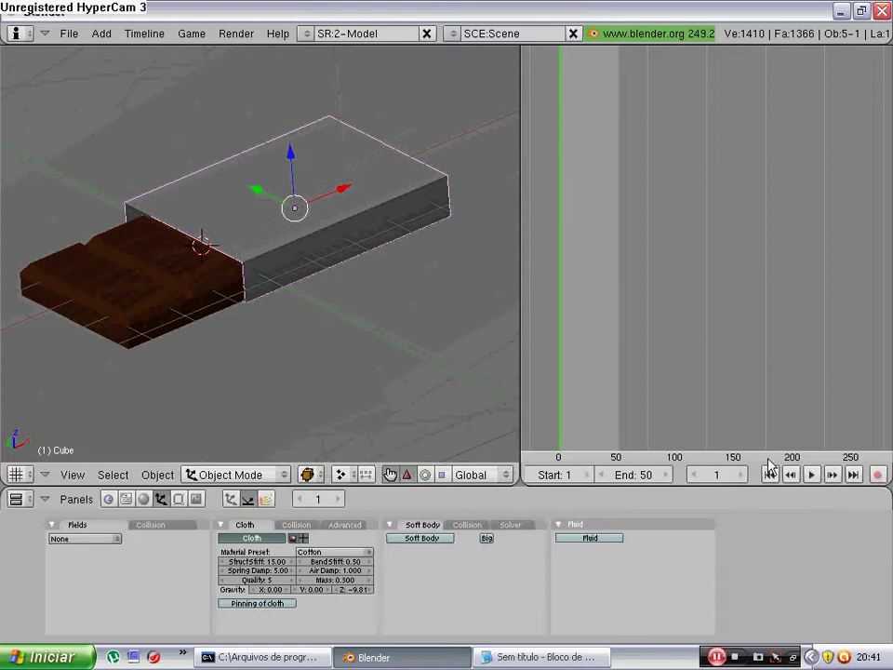
left_click(810, 475)
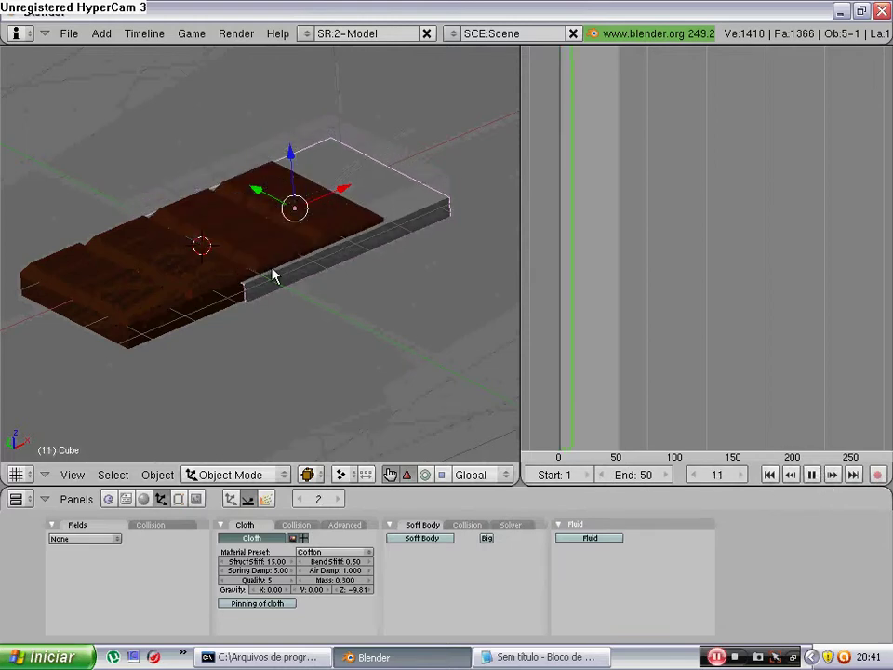
key("Escape")
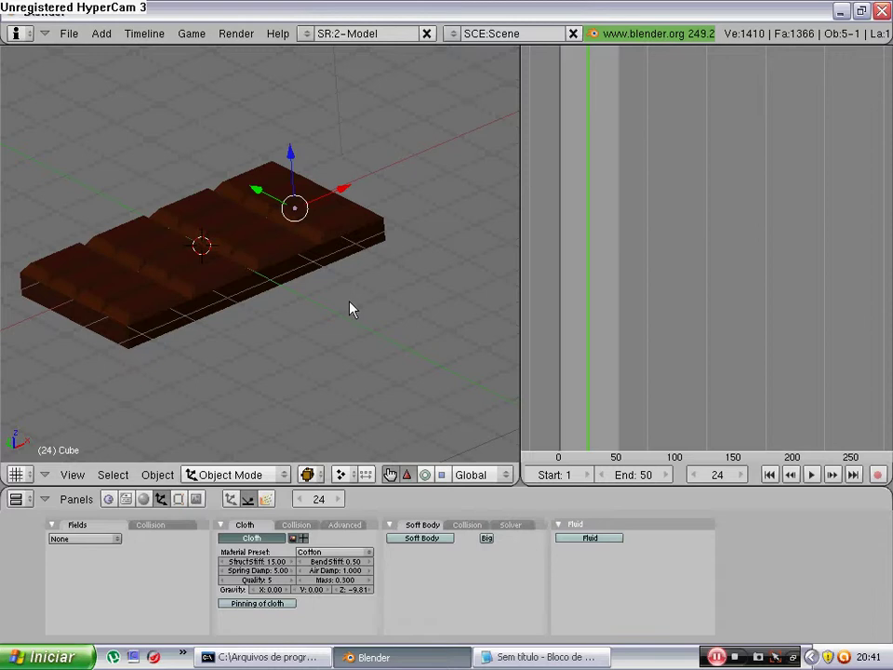
left_click_drag(588, 424, 559, 428)
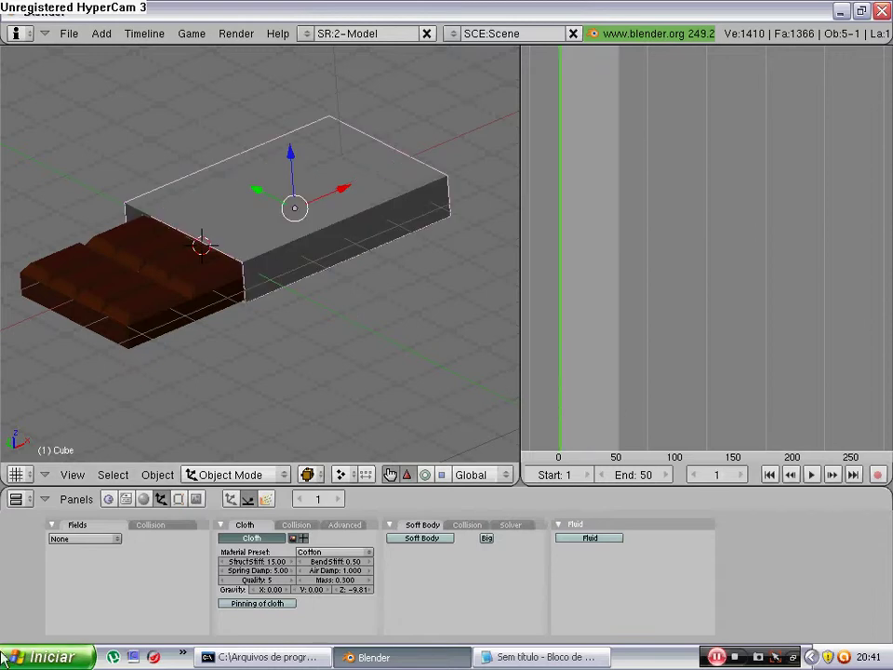
Step: Add the Notepad line 'temos que por colisao nos objetos' and return to Blender
left_click(492, 657)
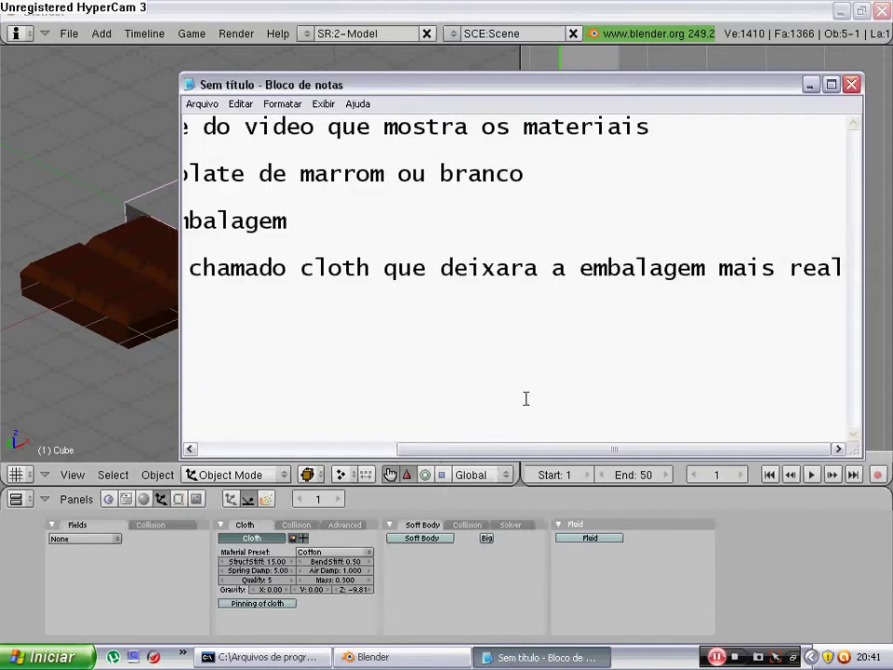
left_click(196, 315)
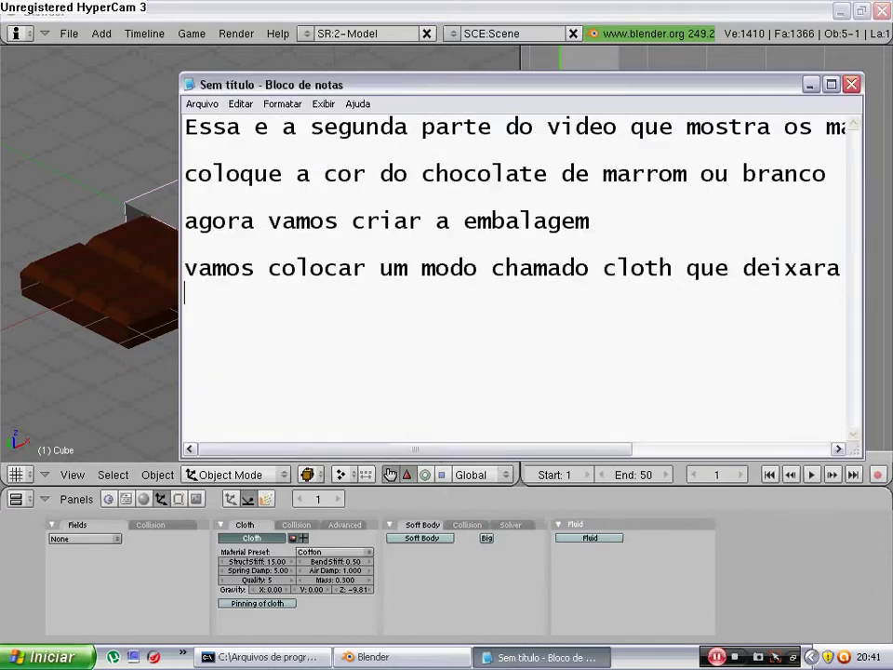
type("t")
type("emos que ")
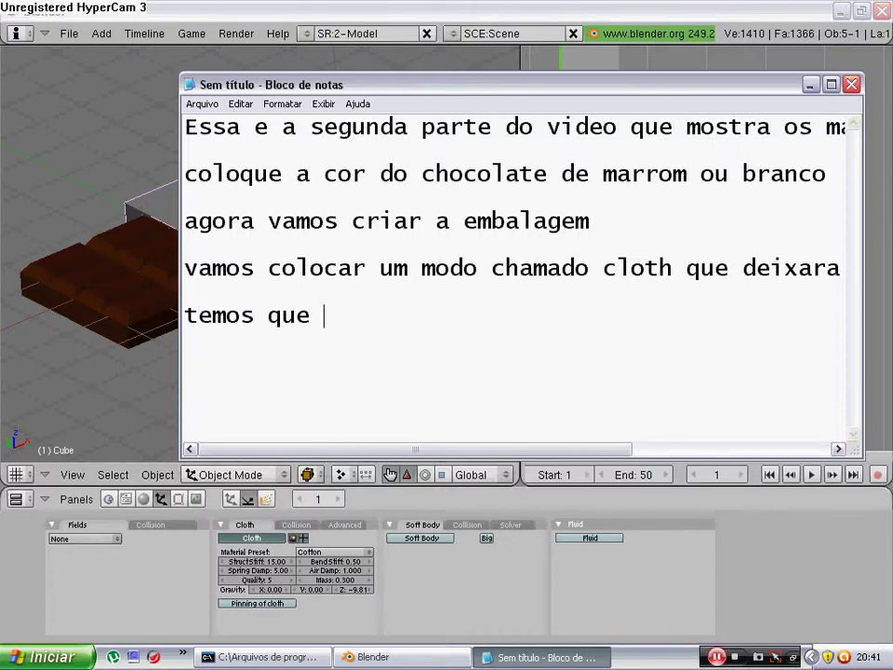
type("por colisa")
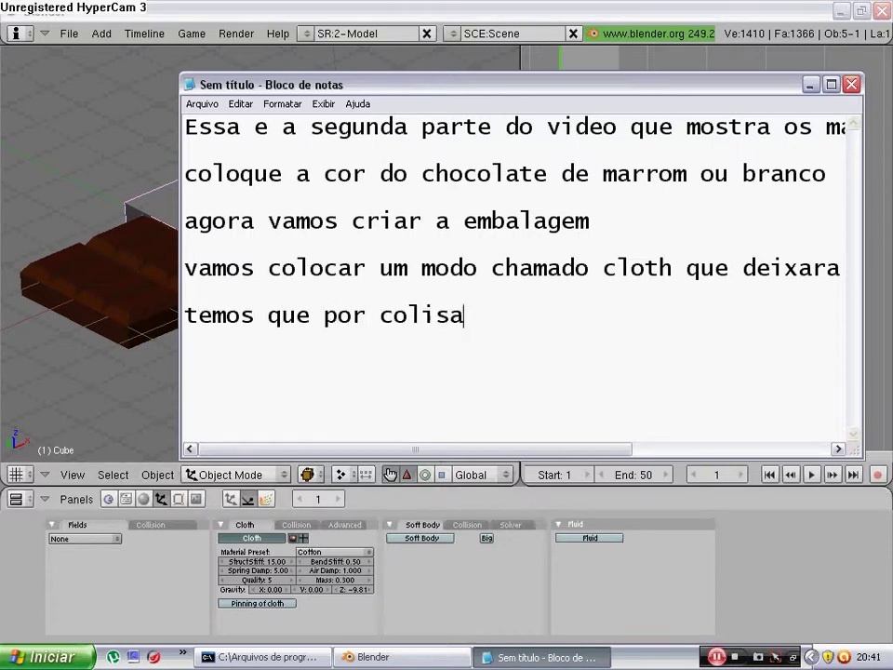
type("o nos ")
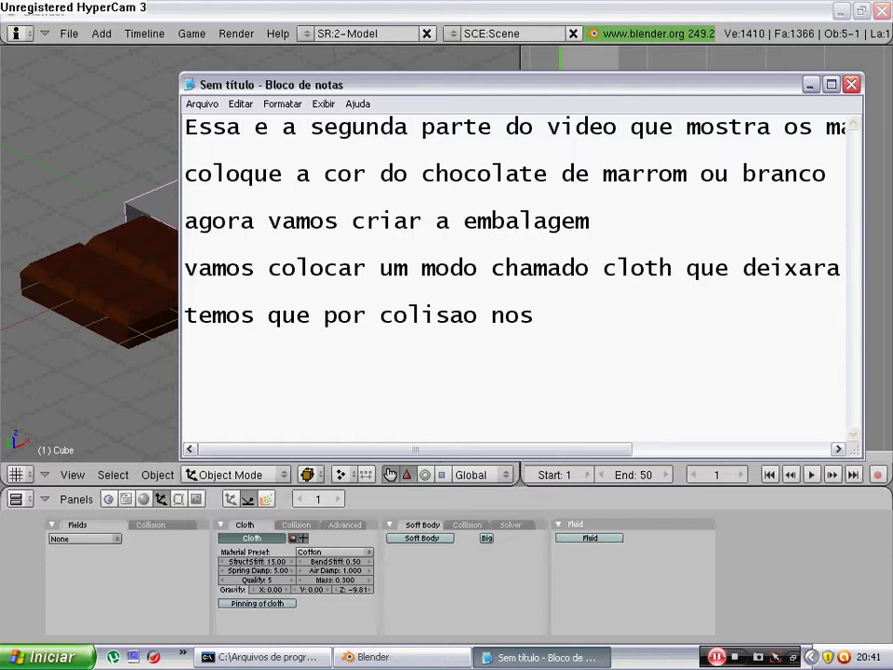
type("objet")
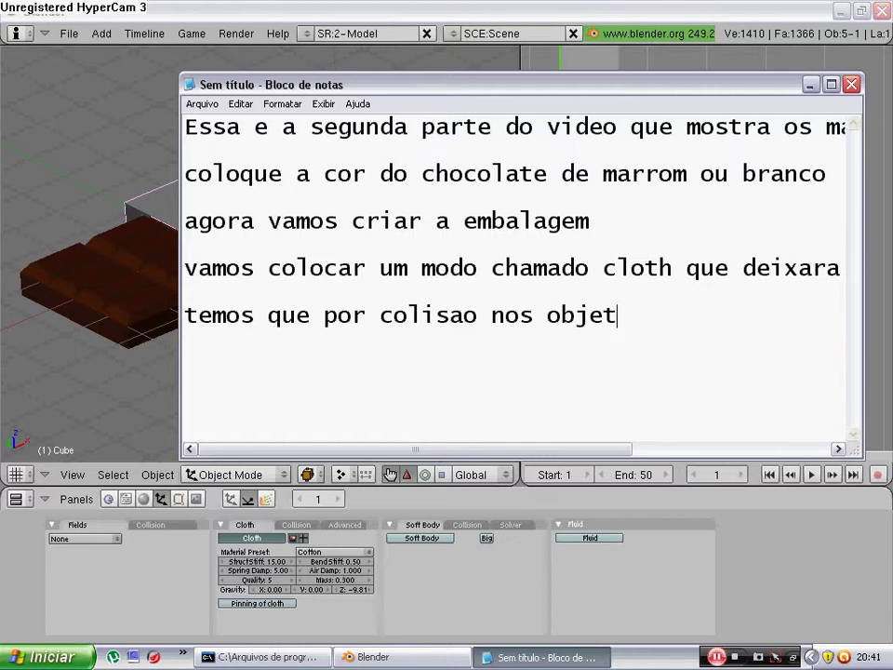
type("os")
left_click(372, 657)
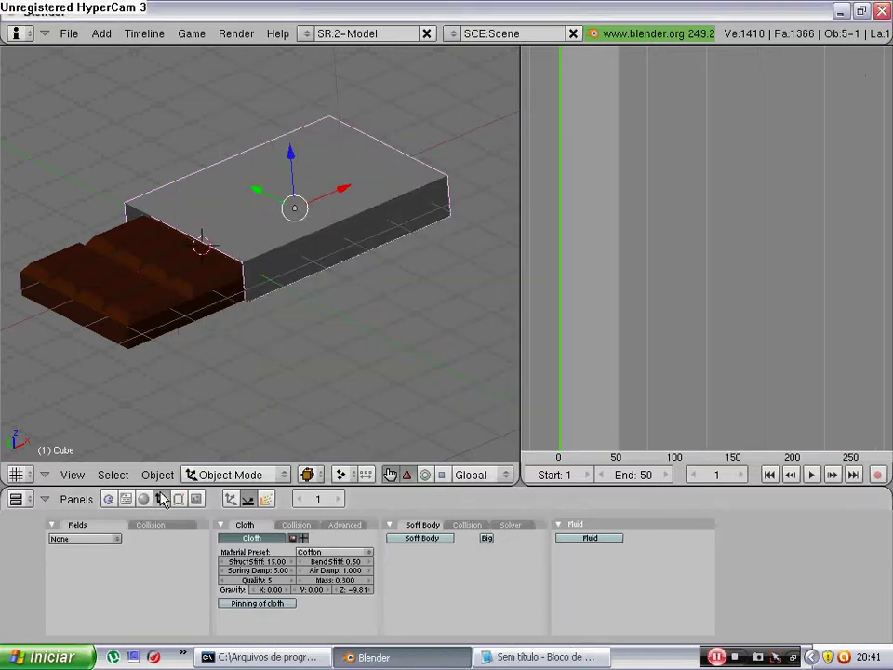
Step: Enable Collision physics on the chocolate bar
right_click(142, 307)
left_click(158, 525)
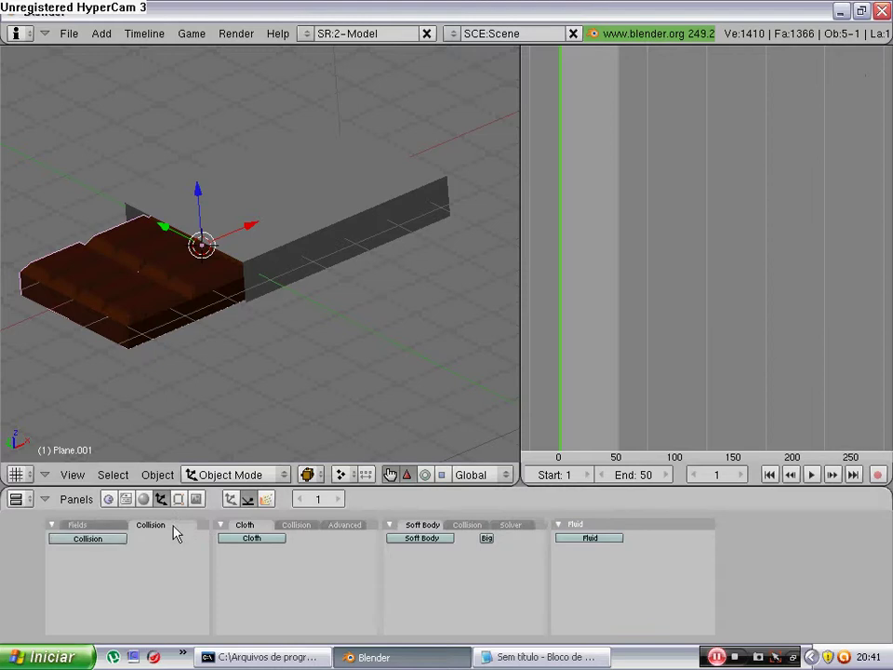
left_click(112, 538)
scroll(183, 334, "down", 3)
scroll(125, 281, "down", 2)
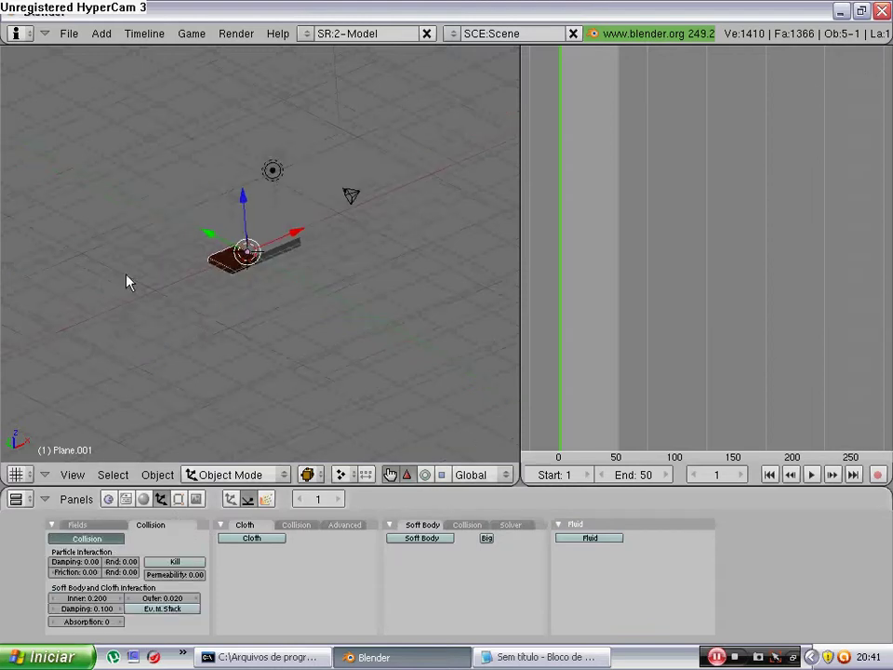
scroll(155, 289, "down", 1)
scroll(155, 289, "up", 4)
Step: Enable Collision on the floor plane and replay the cloth simulation
right_click(272, 383)
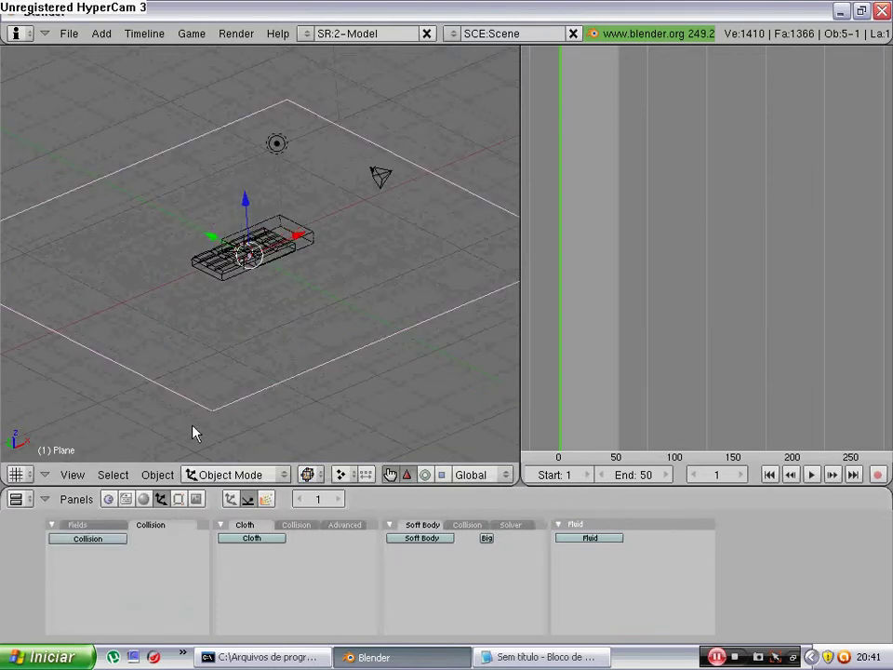
left_click(93, 539)
key("alt+z")
mouse_move(214, 279)
middle_mouse_down()
mouse_move(279, 233)
mouse_move(290, 284)
mouse_move(245, 295)
mouse_move(309, 345)
mouse_move(224, 263)
mouse_move(255, 199)
mouse_move(265, 249)
middle_mouse_up()
scroll(247, 248, "up", 2)
key("alt+z")
key("alt+z")
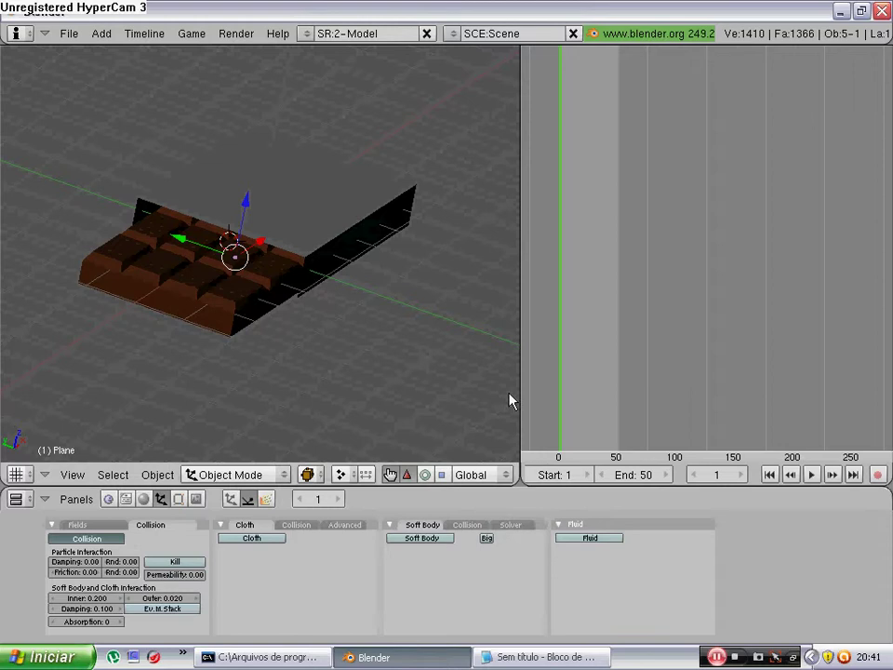
left_click(815, 475)
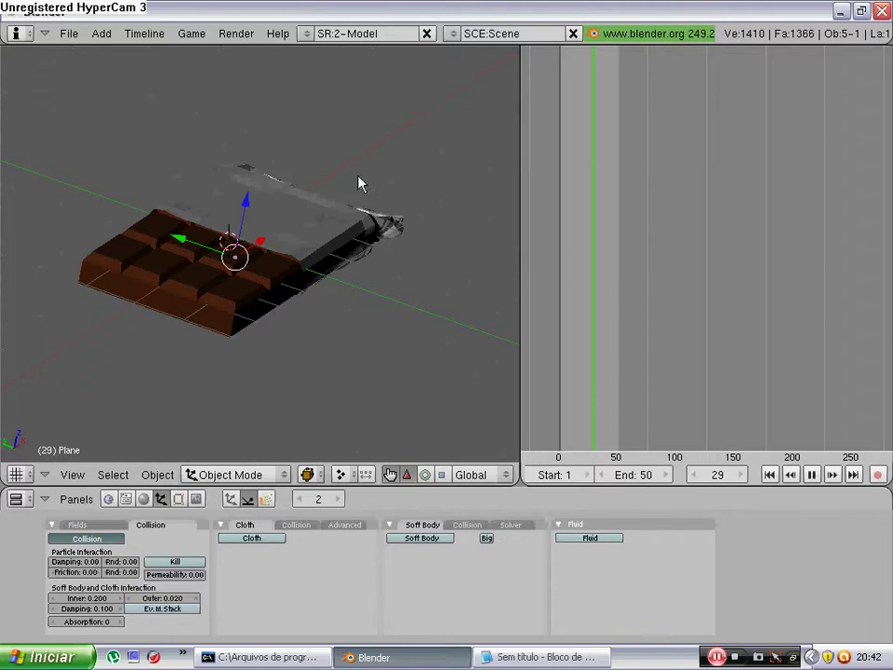
Step: Stop the cloth playback at frame 30
key("Escape")
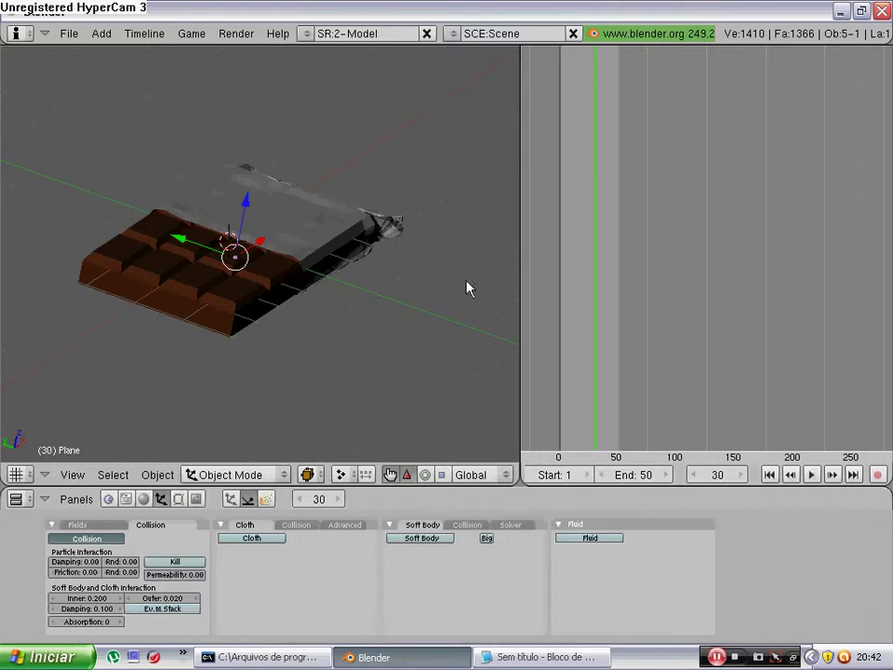
Step: Smooth-shade the chocolate bar and nudge it slightly along X
left_click(178, 498)
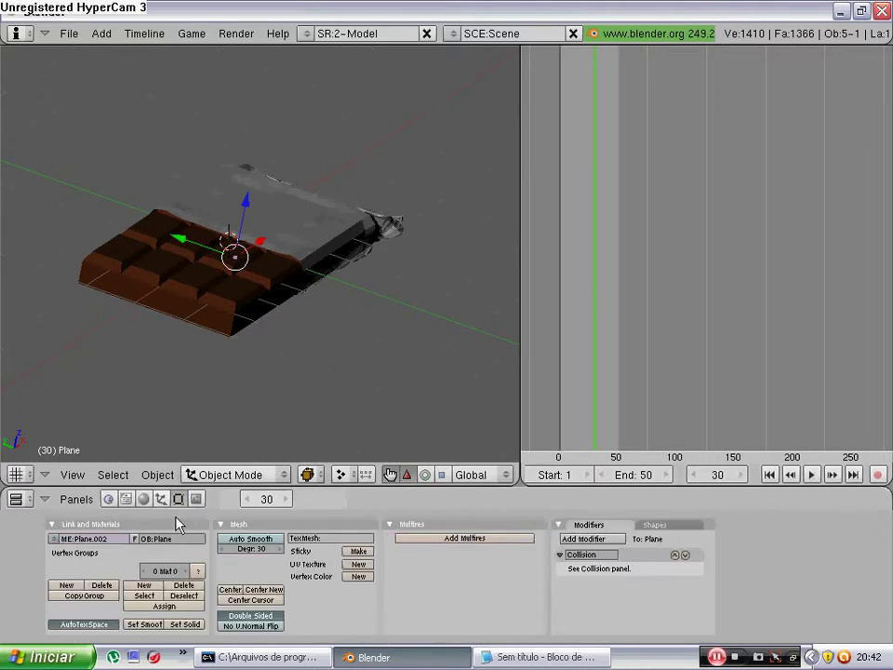
left_click(145, 625)
mouse_move(181, 299)
middle_mouse_down()
mouse_move(275, 308)
mouse_move(253, 289)
mouse_move(395, 359)
mouse_move(289, 192)
middle_mouse_up()
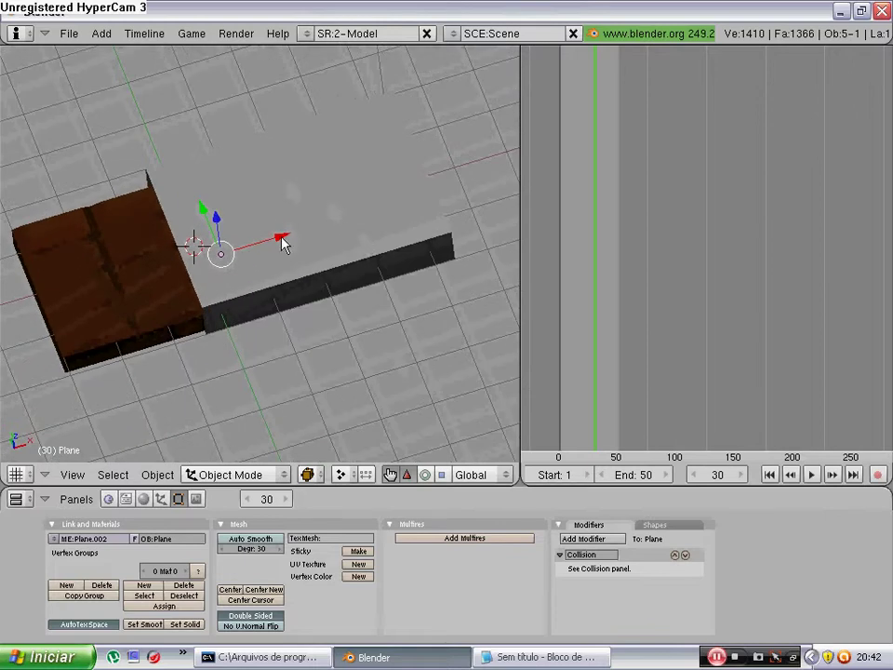
left_click_drag(284, 244, 277, 243)
scroll(313, 251, "down", 2)
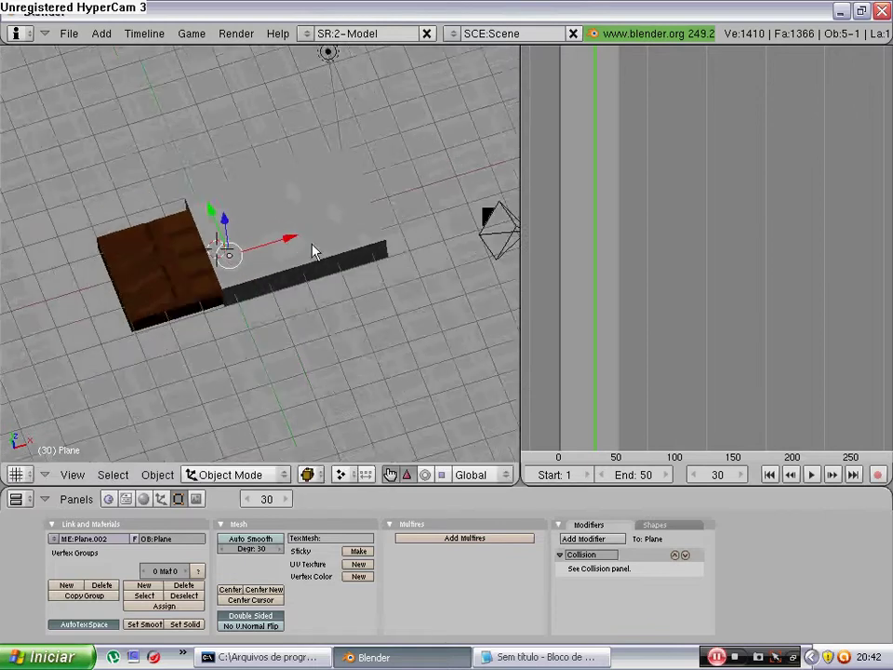
scroll(314, 251, "down", 3)
Step: Move the wrapper slab along X over the bar and rewind to frame 1
right_click(296, 259)
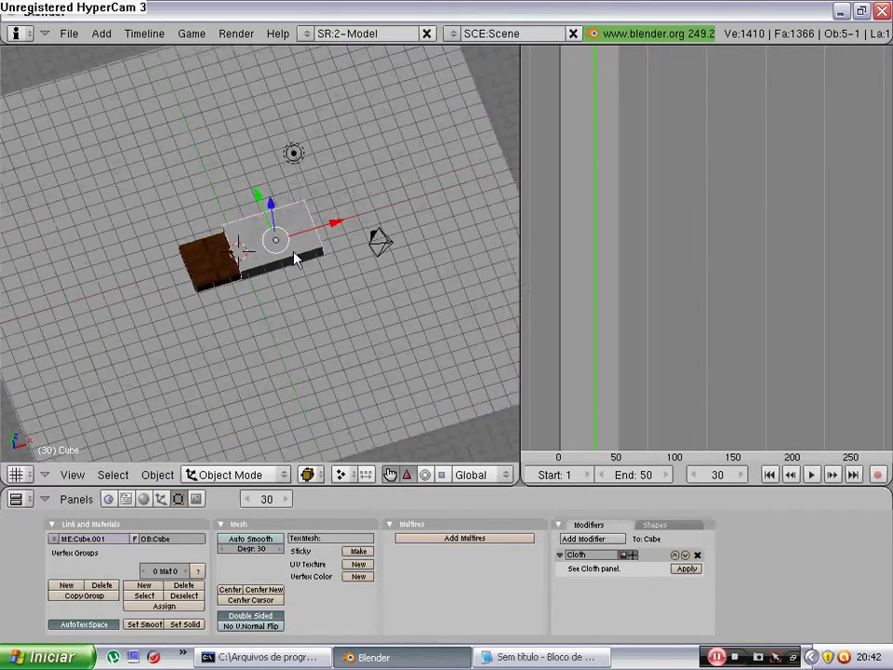
middle_click_drag(296, 259, 374, 213)
left_click_drag(375, 213, 344, 215)
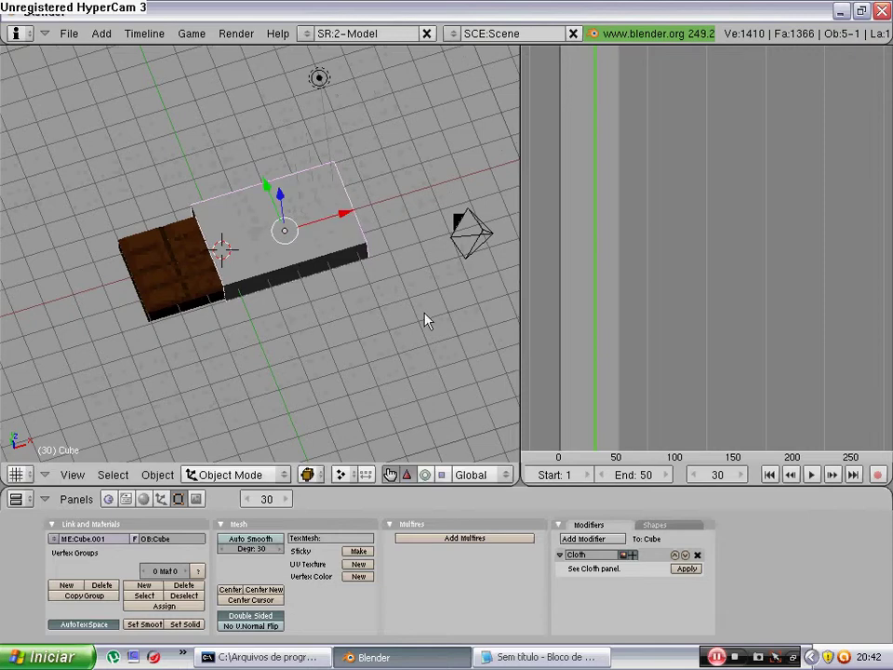
left_click_drag(578, 359, 506, 389)
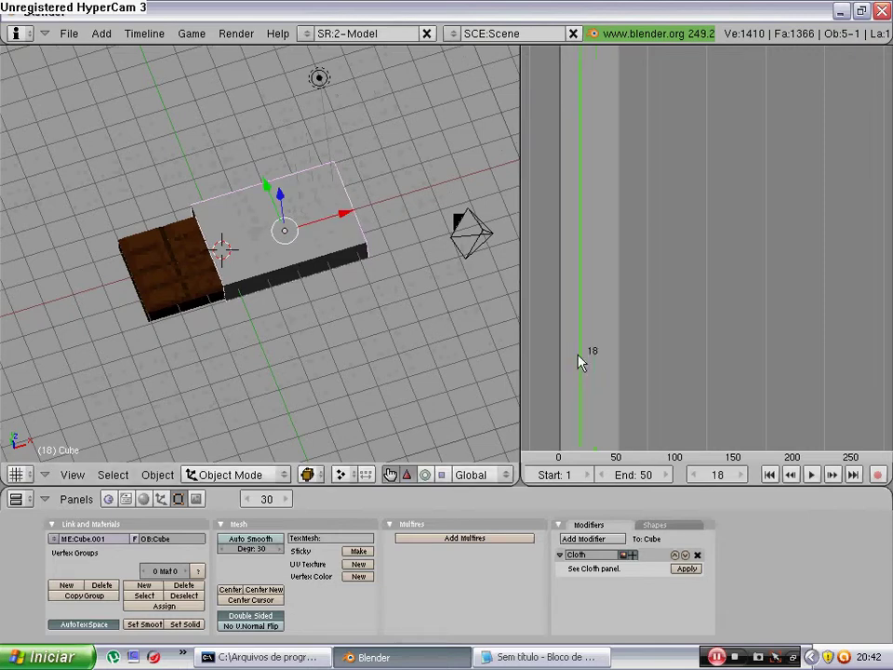
Step: Play the cloth simulation from frame 1 to watch the wrapper crumple over the bar
left_click(809, 475)
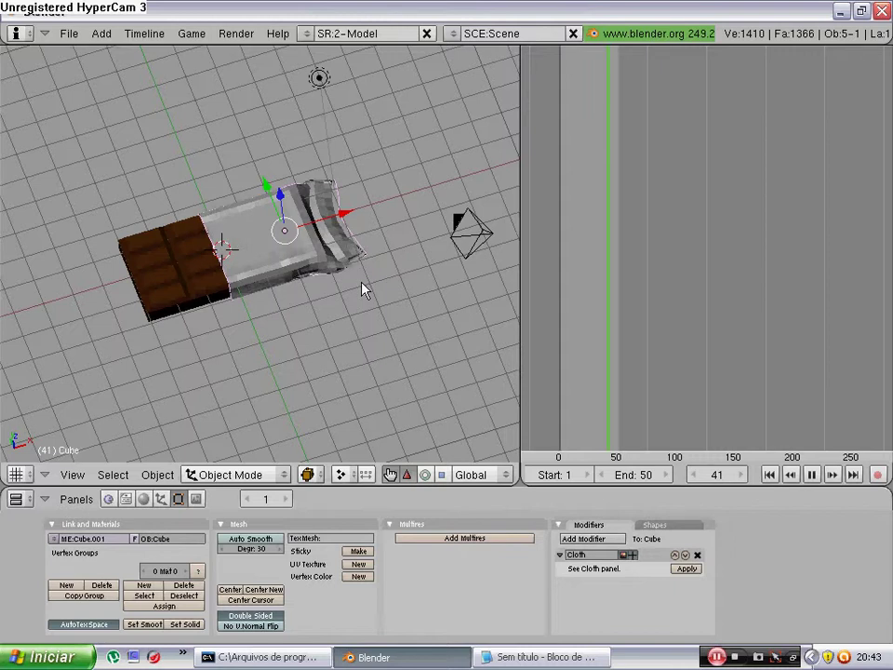
Step: Smooth-shade the wrapper, then stop and restart the cloth simulation playback
left_click(149, 628)
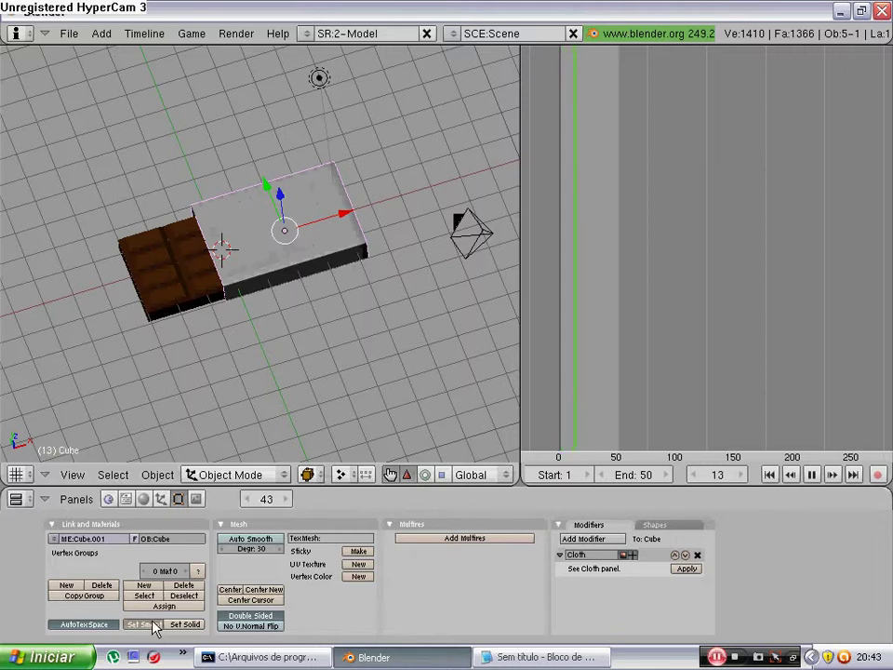
left_click(811, 474)
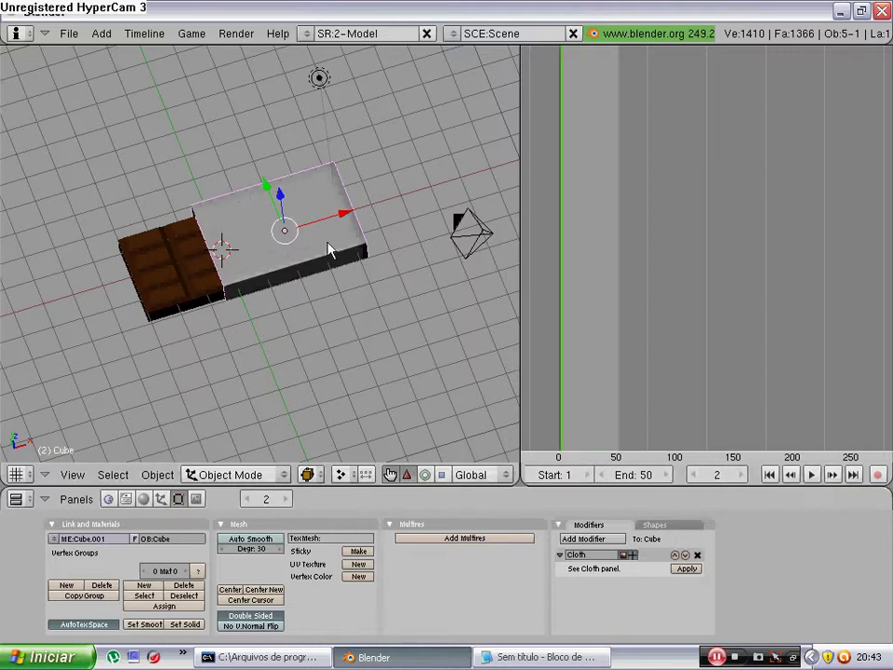
left_click(811, 475)
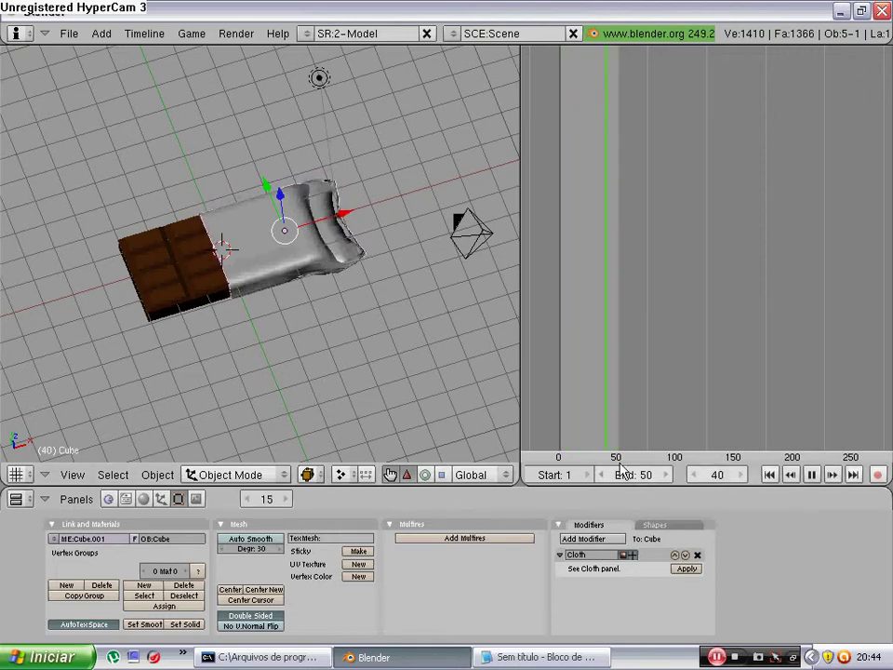
Step: Set the current frame to 50 to show the wrapper's final crumpled shape
left_click(728, 474)
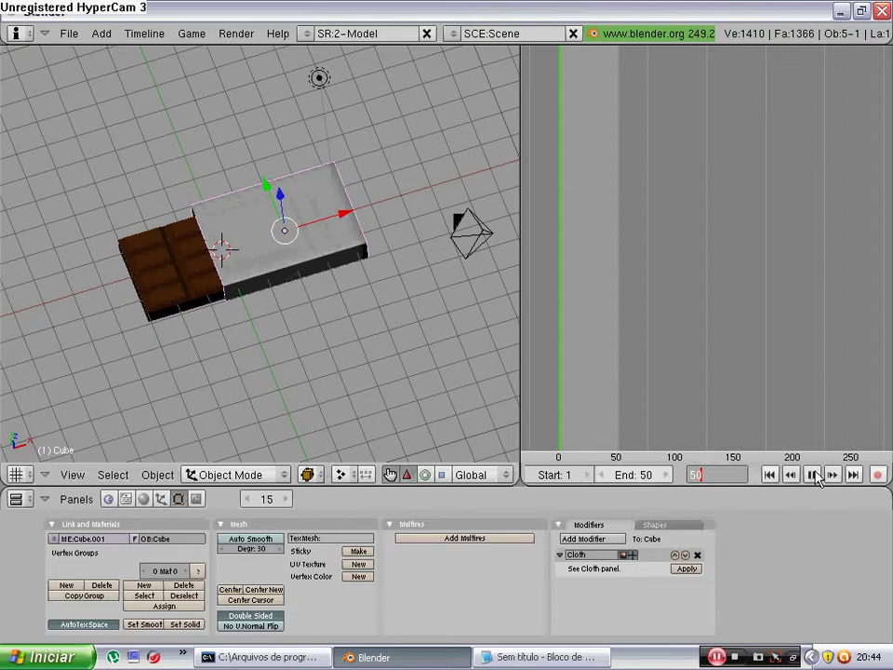
key("Escape")
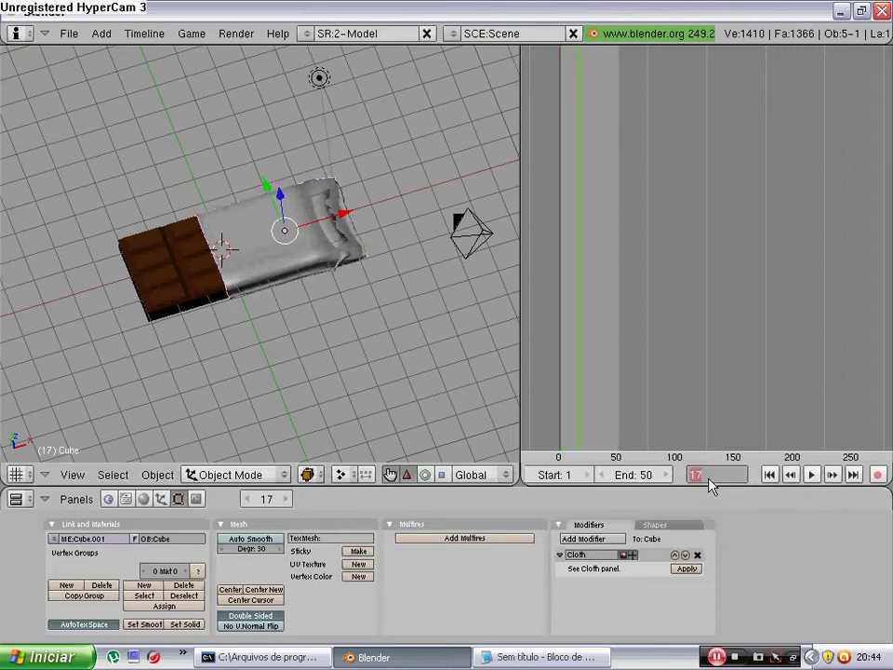
left_click_drag(710, 477, 749, 511)
type("50")
mouse_move(365, 305)
middle_mouse_down()
mouse_move(478, 209)
mouse_move(253, 359)
mouse_move(257, 258)
mouse_move(164, 187)
mouse_move(424, 288)
mouse_move(371, 399)
middle_mouse_up()
scroll(314, 321, "up", 3)
scroll(314, 321, "down", 2)
scroll(314, 321, "down", 2)
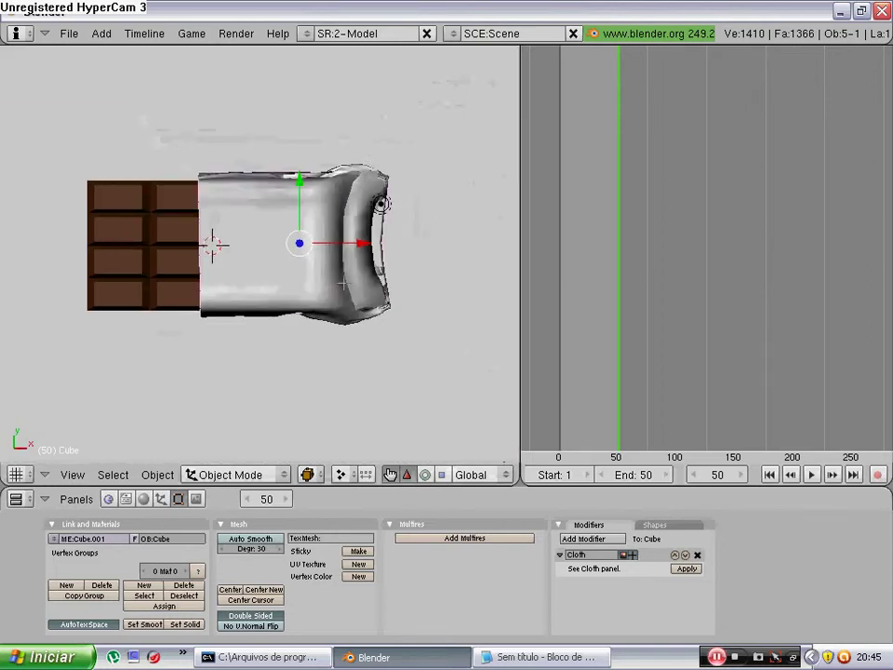
Step: Unwrap the wrapper mesh in Edit Mode to create its UV layer, then bring Notepad forward
key("Tab")
key("u")
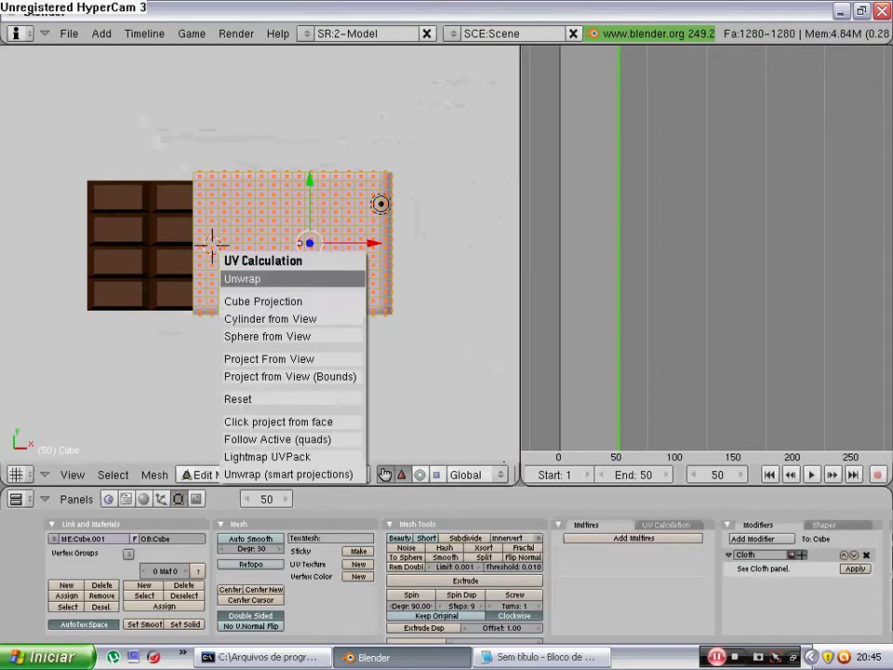
left_click(279, 278)
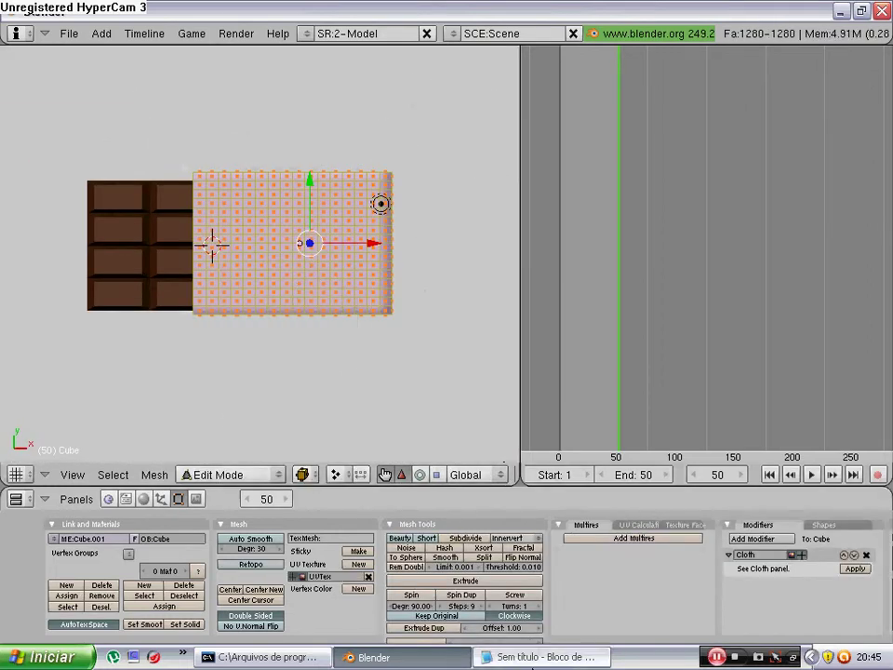
left_click(540, 656)
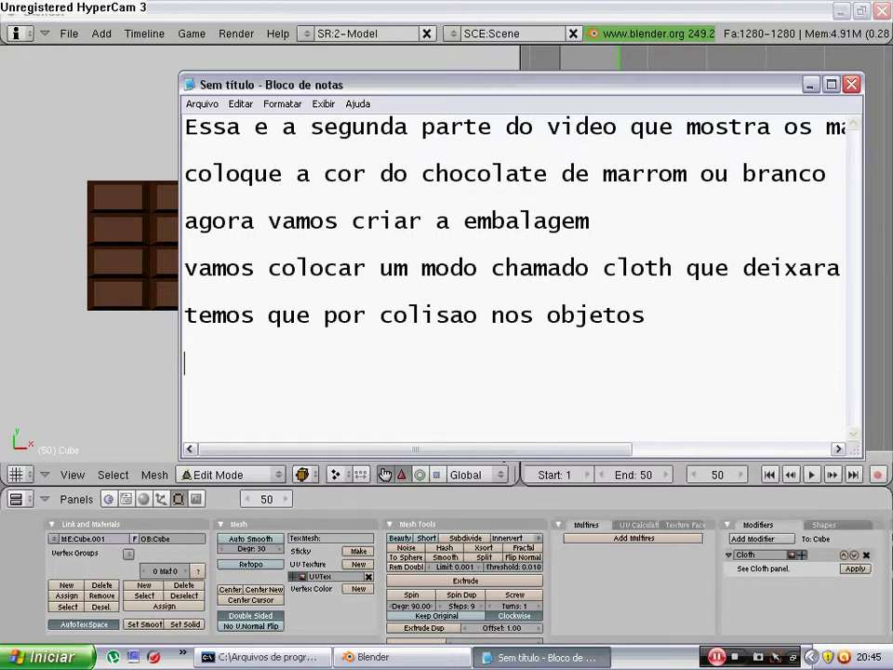
Step: Add the Notepad line 'agora vamos por as textura na embalagem' and return to Blender
type("agora vamos")
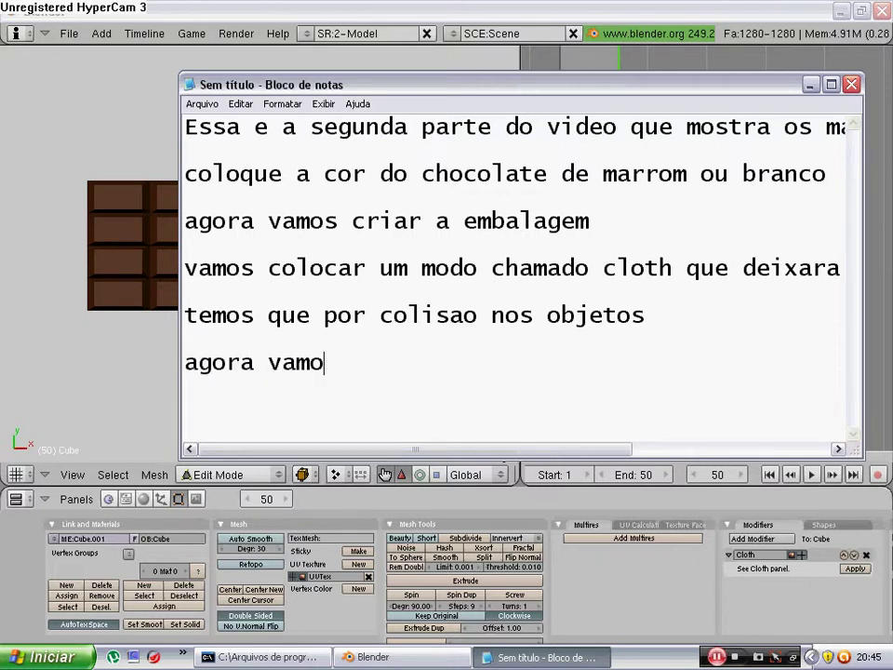
type(" p")
type("or as ")
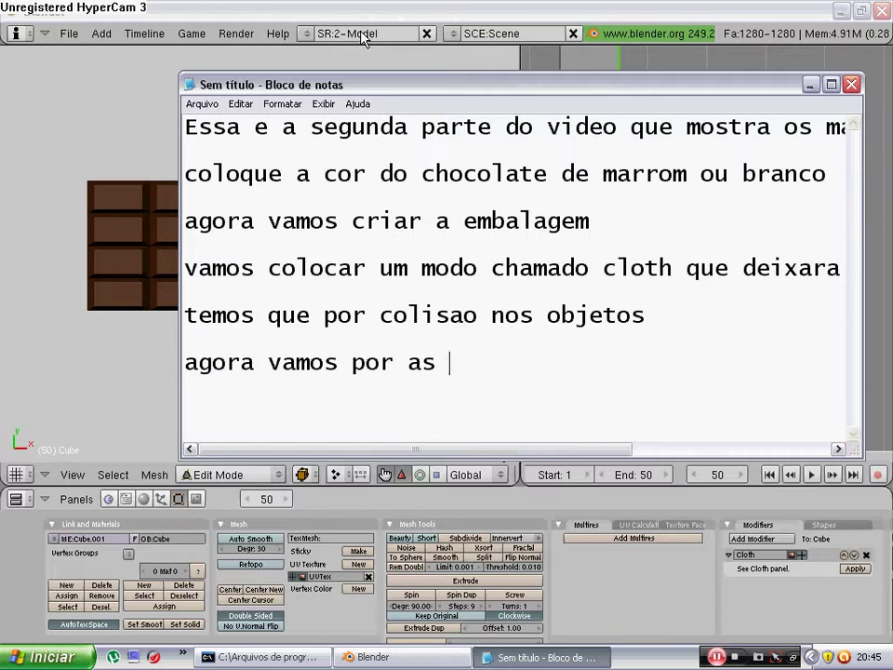
type("text")
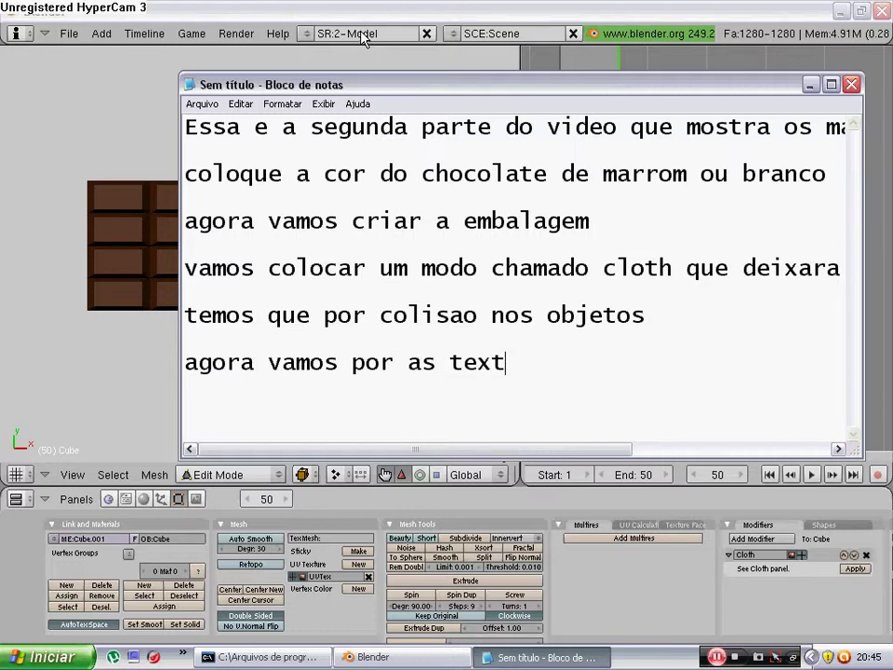
type("ura")
type(" na ")
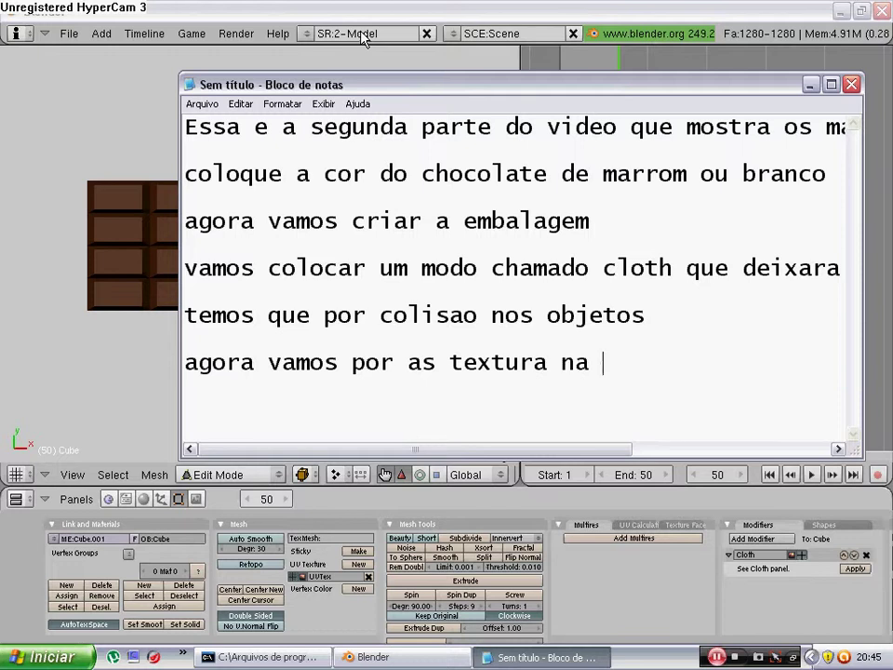
type("embalagem")
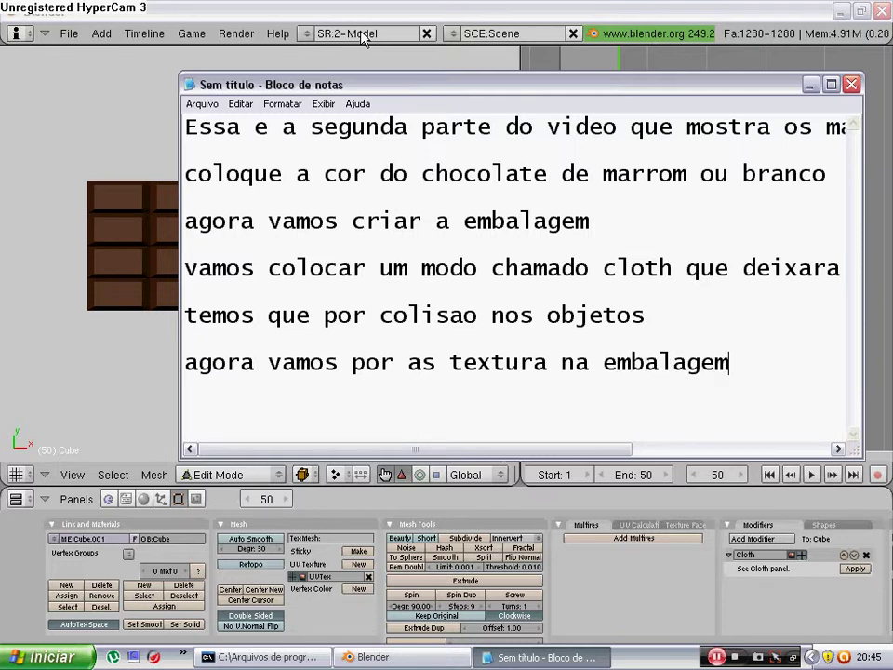
left_click(632, 7)
middle_click_drag(348, 217, 304, 271, "shift")
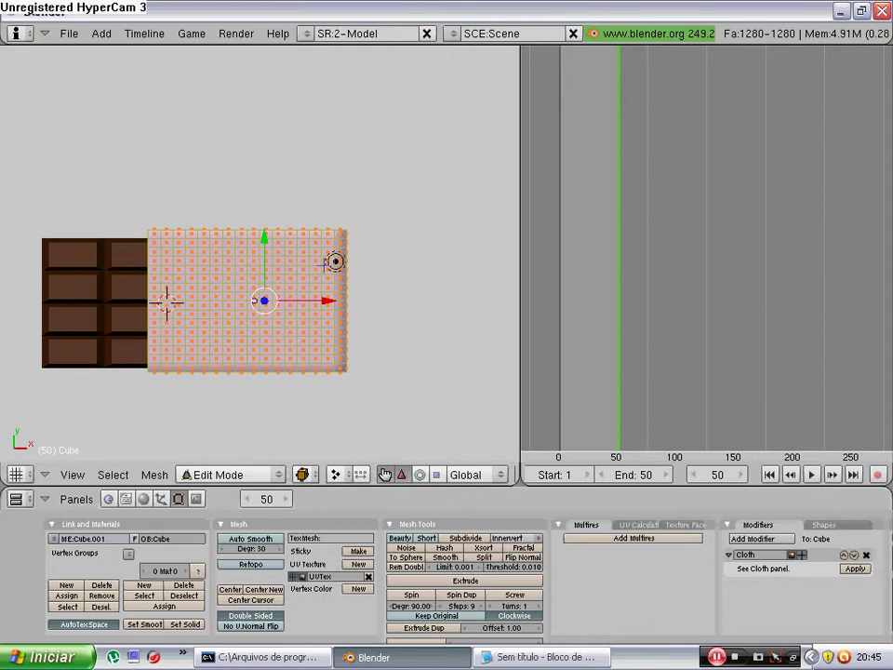
Step: Turn the Timeline pane into a UV/Image Editor and view the wrapper from top
key("u")
left_click(326, 263)
scroll(792, 479, "up", 2)
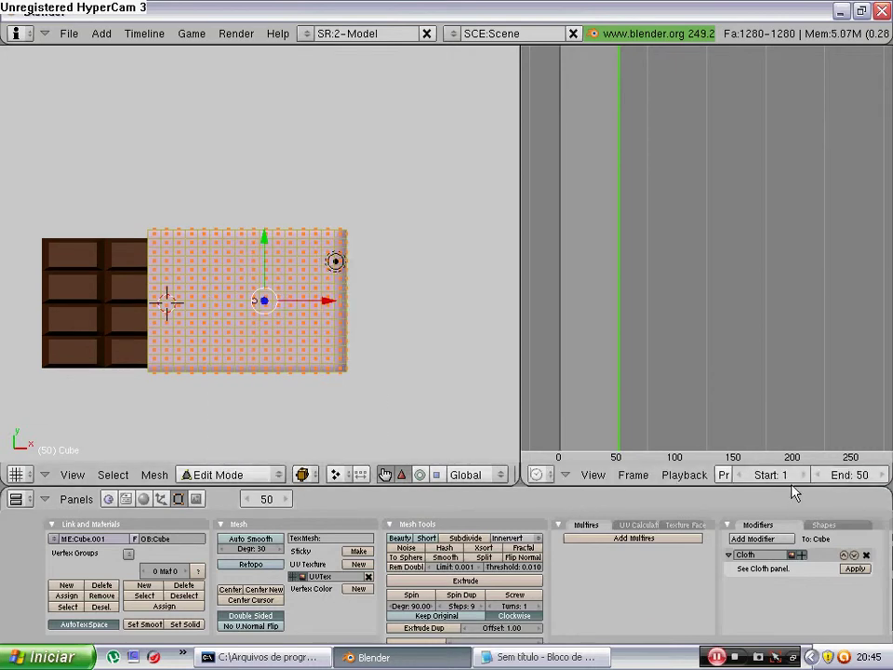
left_click(536, 474)
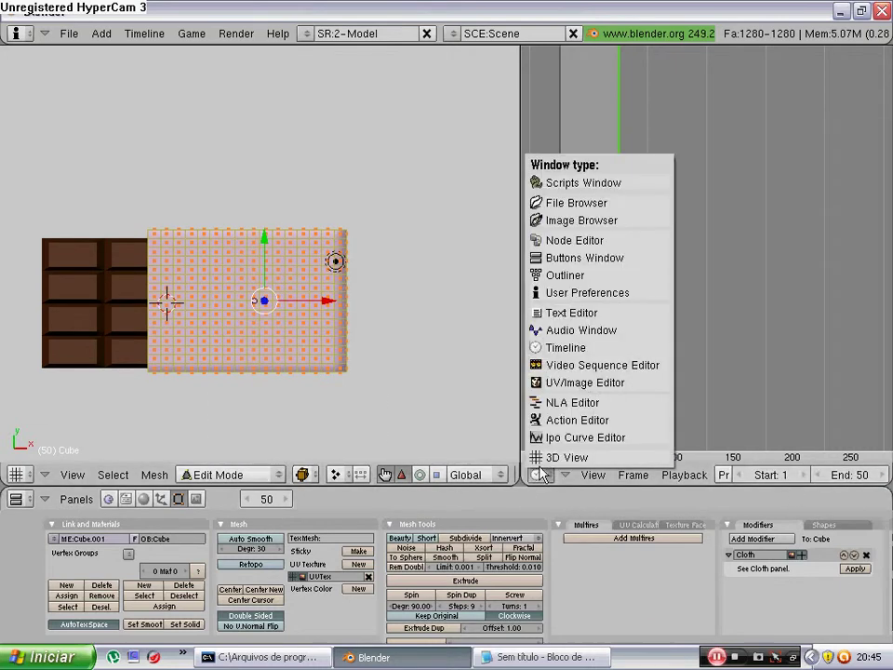
left_click(588, 383)
scroll(438, 213, "up", 2)
scroll(438, 213, "up", 2)
middle_click_drag(438, 213, 289, 408)
key("KP_7")
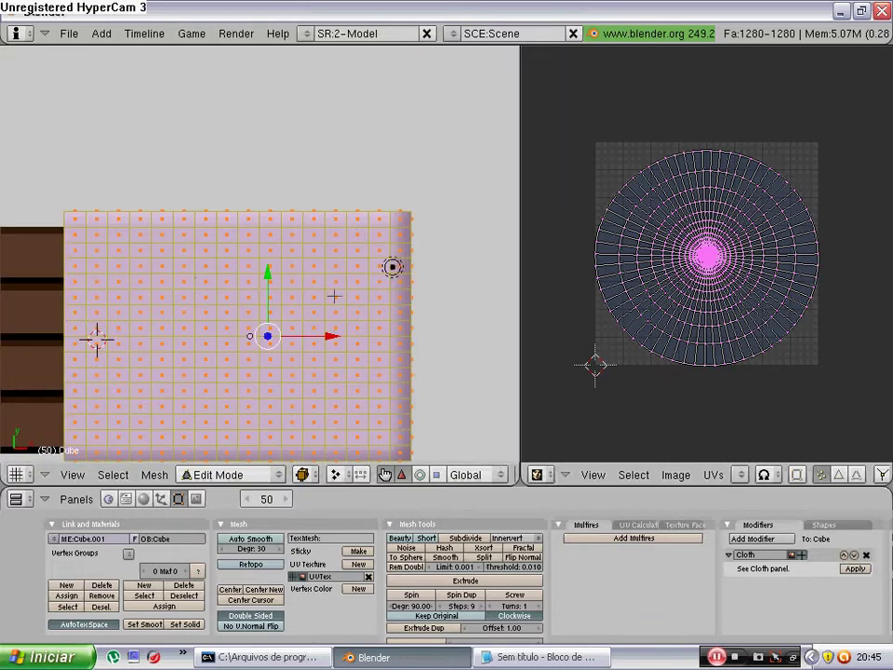
Step: Load barra.jpg from Desktop\Renders\barra de chocolate into the image editor
left_click(676, 474)
left_click(660, 436)
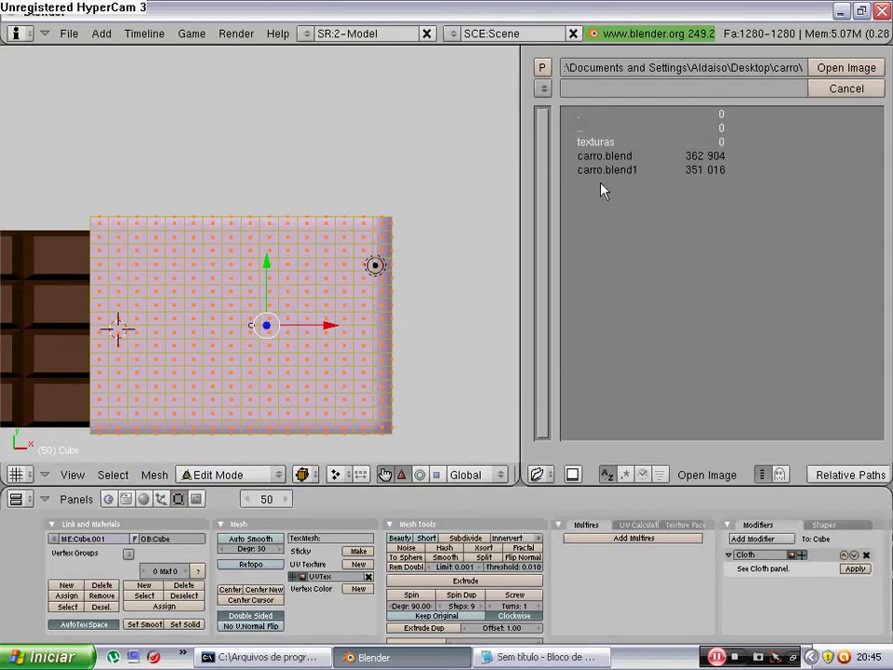
left_click(544, 87)
left_click(638, 232)
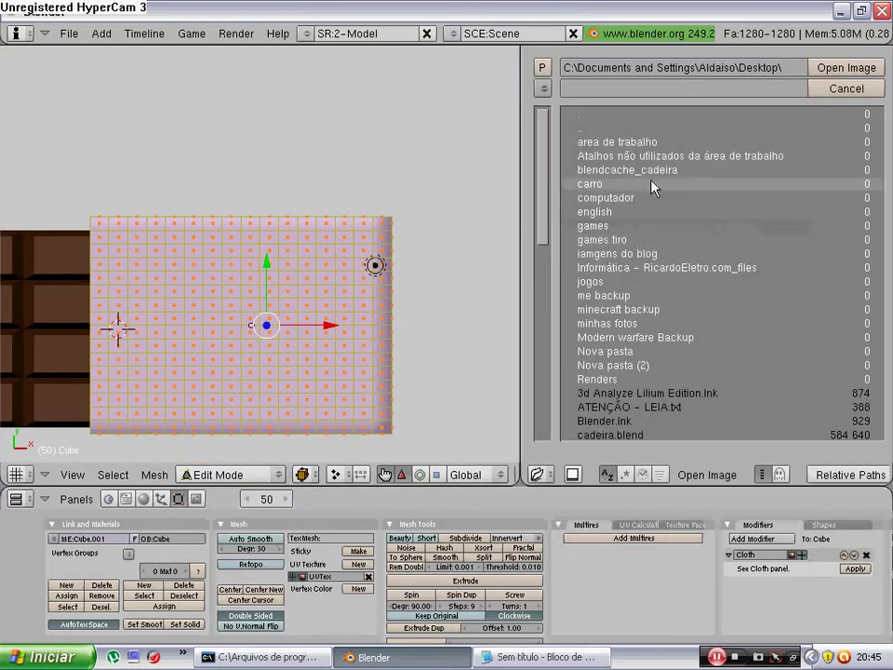
left_click(642, 378)
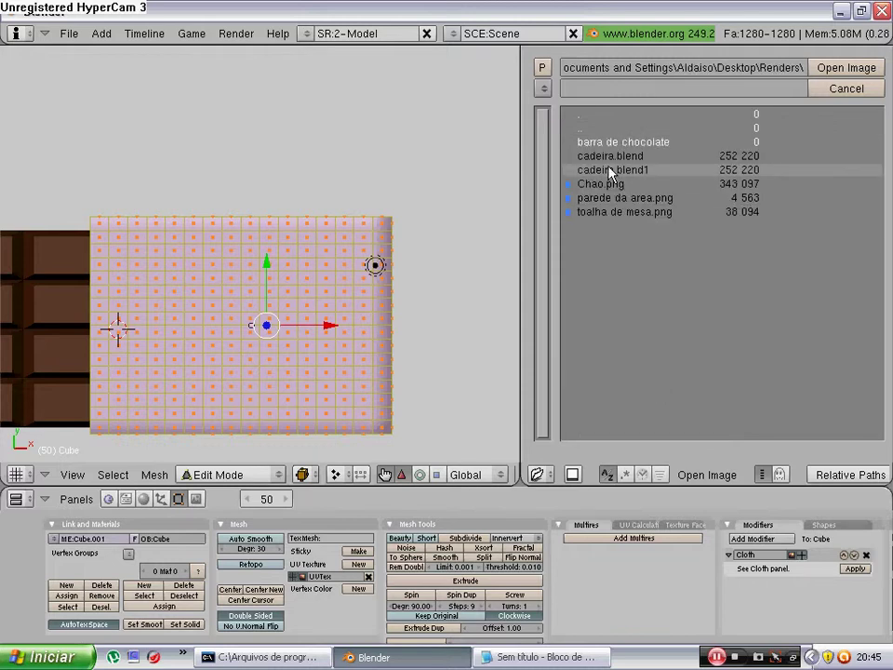
left_click(605, 142)
left_click(609, 141)
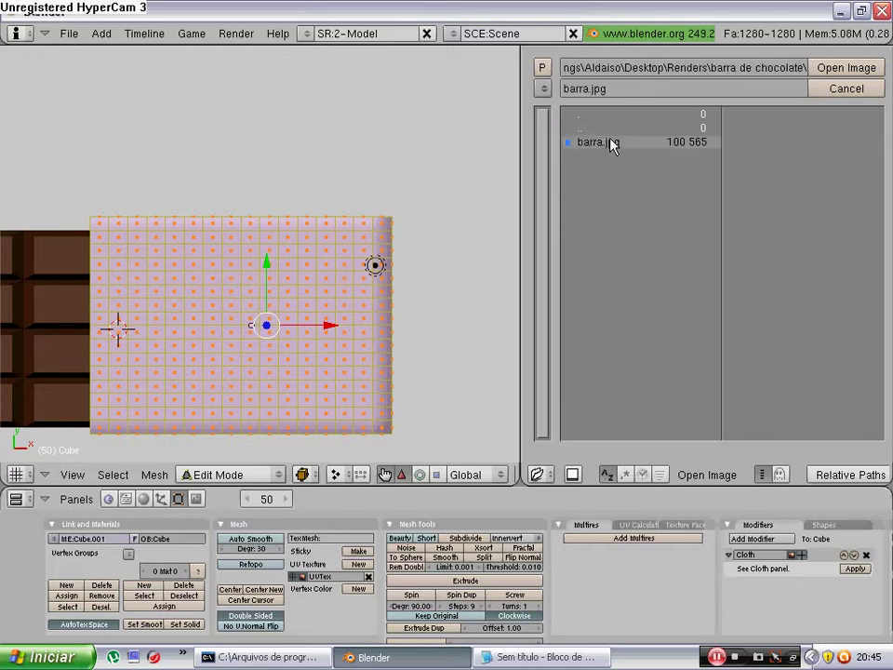
left_click(863, 76)
Step: Show the wrapper textured, then select all its faces and unwrap them from the front view
key("alt+z")
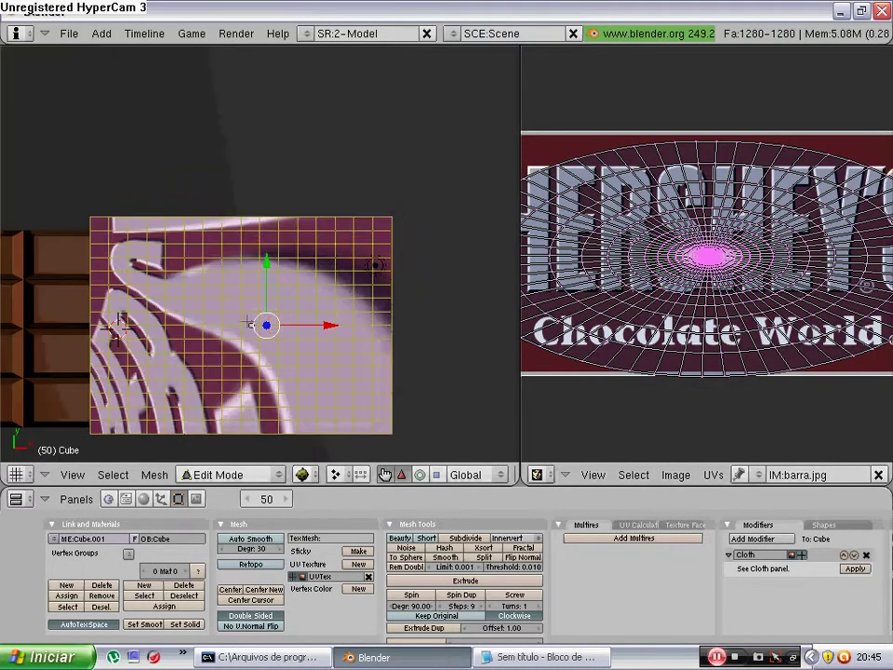
key("Tab")
mouse_move(329, 265)
middle_mouse_down()
mouse_move(343, 183)
mouse_move(263, 120)
mouse_move(258, 296)
mouse_move(307, 279)
middle_mouse_up()
key("Tab")
key("KP_1")
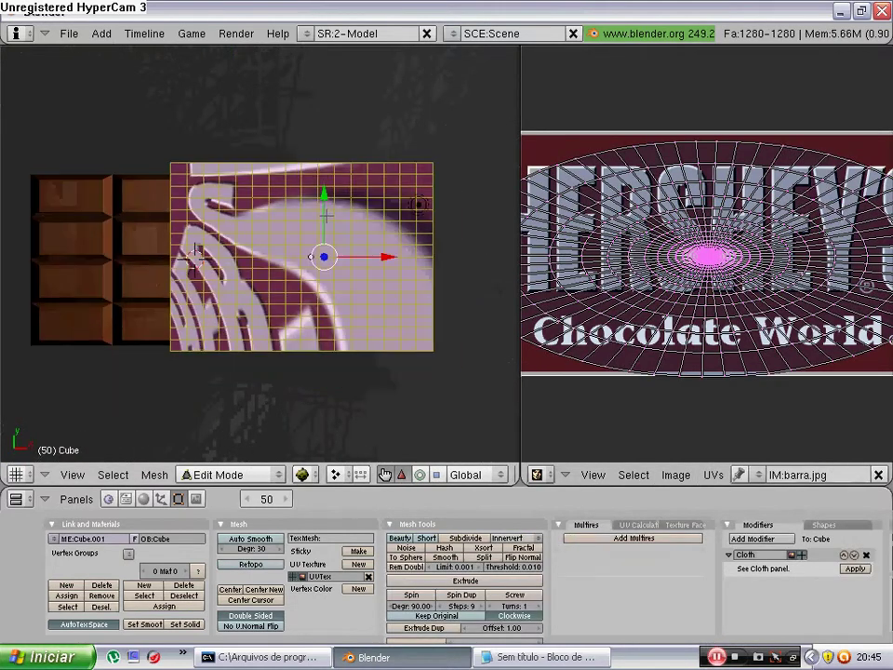
key("a")
key("a")
key("u")
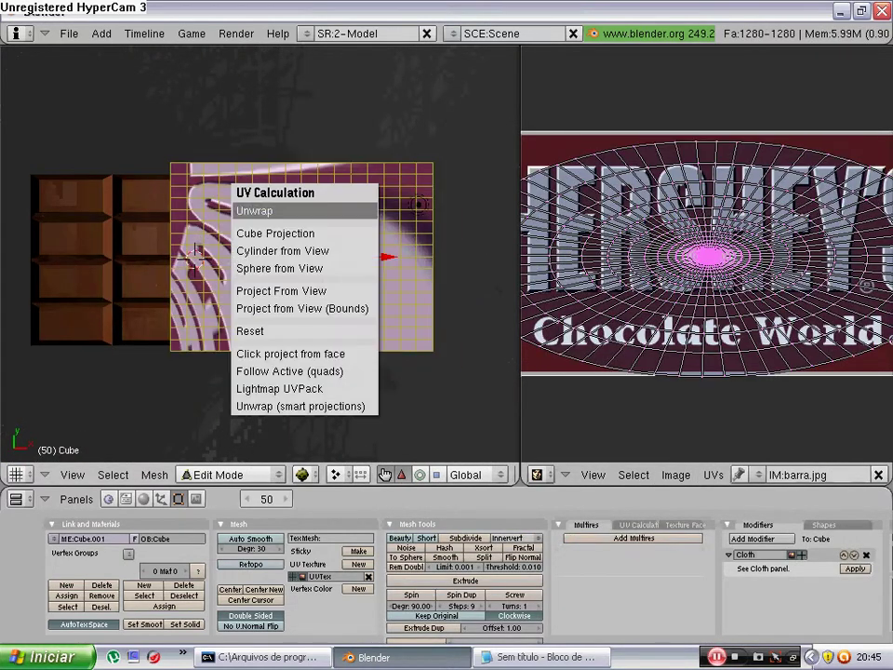
left_click(330, 247)
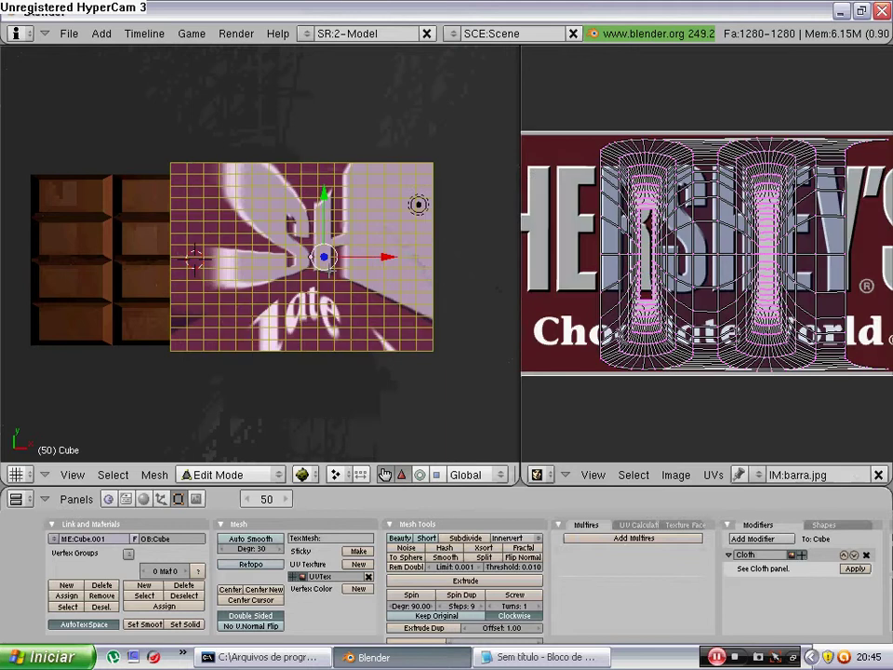
Step: Inspect the re-projected wrapper from an angle and return to the front view in Edit Mode
key("Tab")
scroll(295, 309, "up", 2)
mouse_move(295, 309)
middle_mouse_down()
mouse_move(245, 197)
mouse_move(346, 342)
middle_mouse_up()
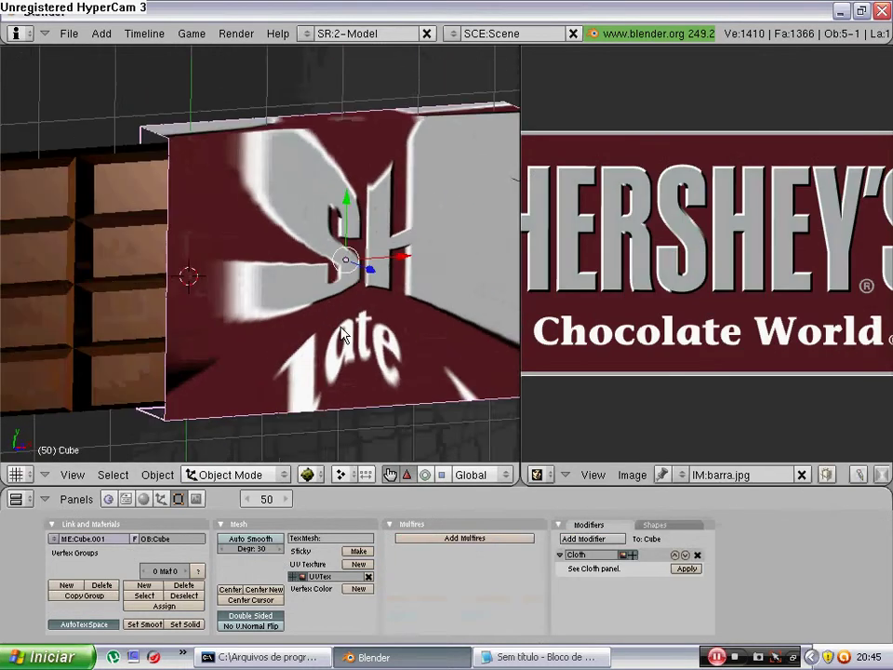
key("KP_1")
key("Tab")
Step: Deselect everything and box-select only the faces on the wrapper's front
key("a")
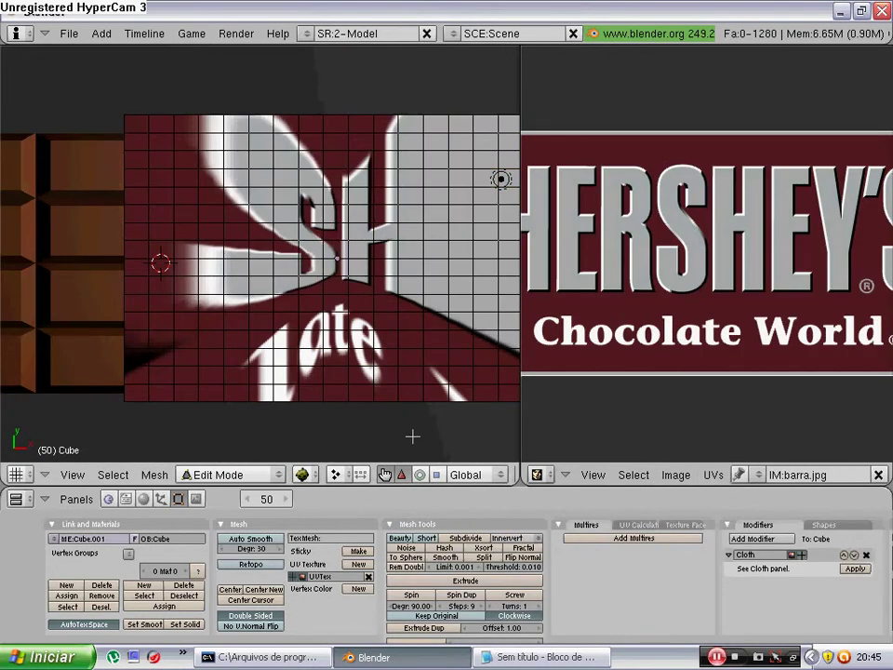
scroll(408, 432, "down", 1)
scroll(428, 473, "down", 3)
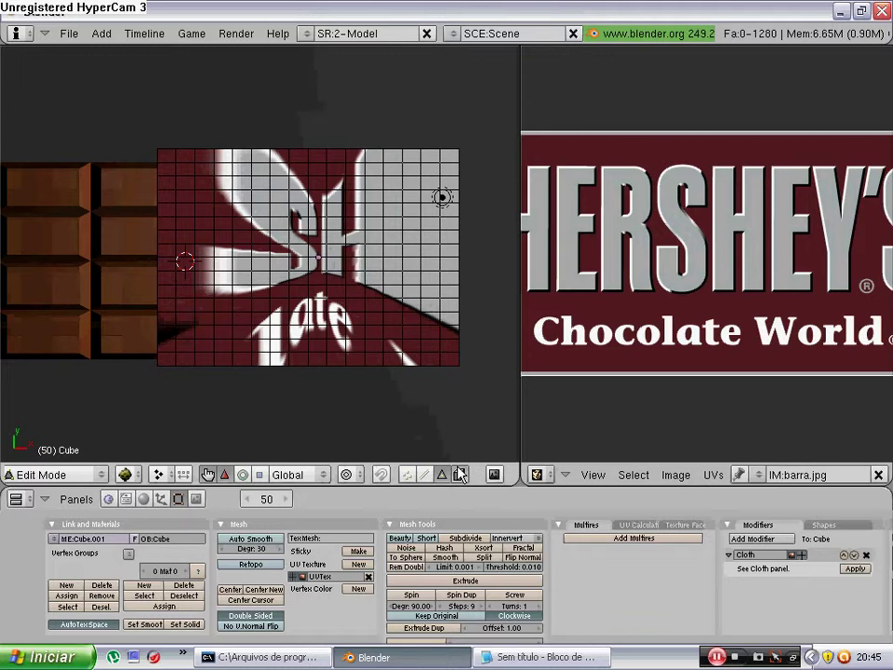
key("b")
key("b")
key("Escape")
mouse_move(191, 171)
left_mouse_down()
mouse_move(195, 200)
mouse_move(242, 279)
left_mouse_up()
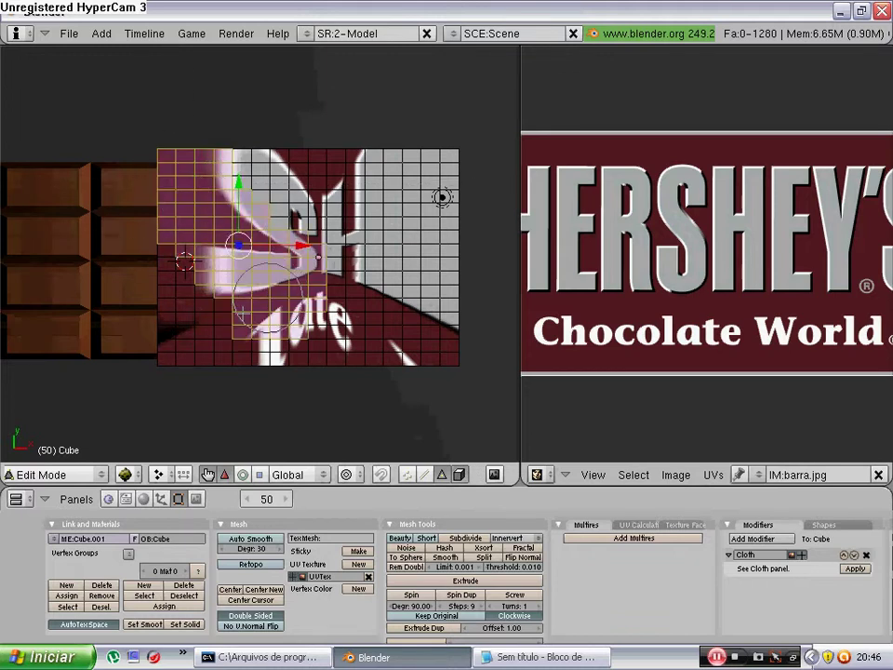
key("b")
left_click_drag(149, 159, 461, 367)
Step: Unwrap the selected front faces so the full HERSHEY'S Chocolate World label maps onto them
middle_click_drag(383, 372, 271, 230)
key("KP_0")
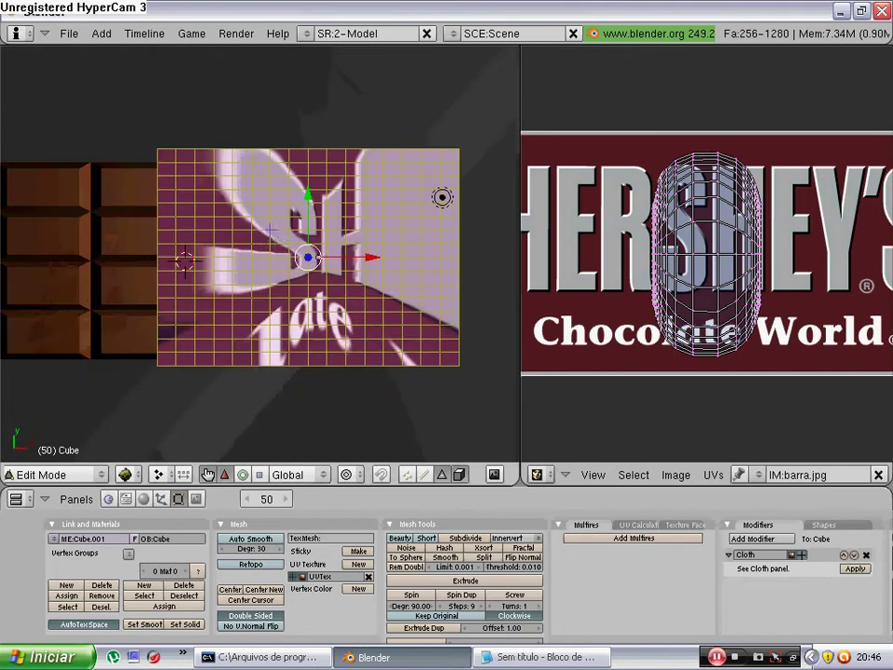
key("u")
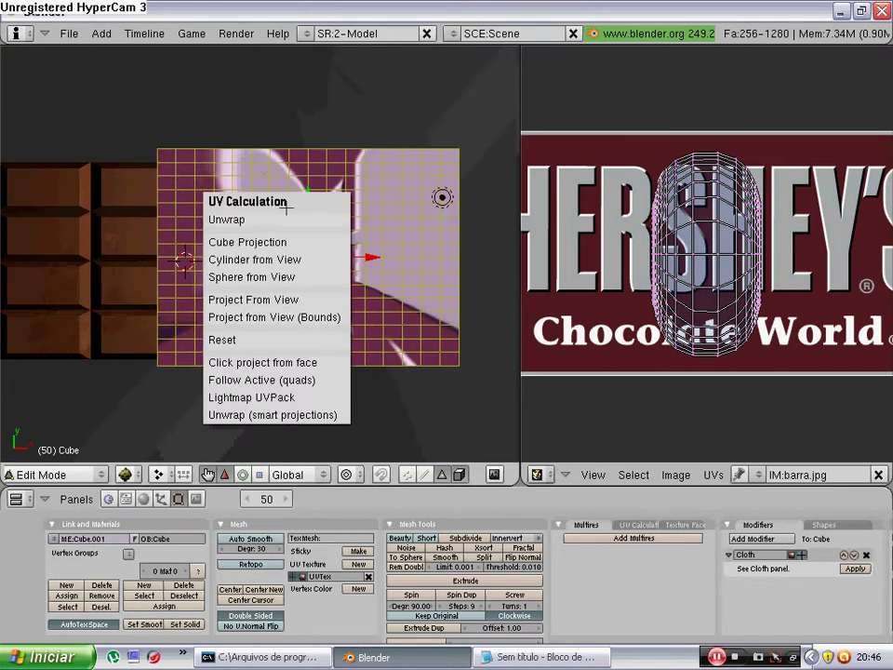
left_click(226, 219)
scroll(647, 225, "down", 1)
Step: Project the top faces with Project From View (Bounds) and scale the UVs to fit the HERSHEY'S logo
scroll(647, 225, "down", 1)
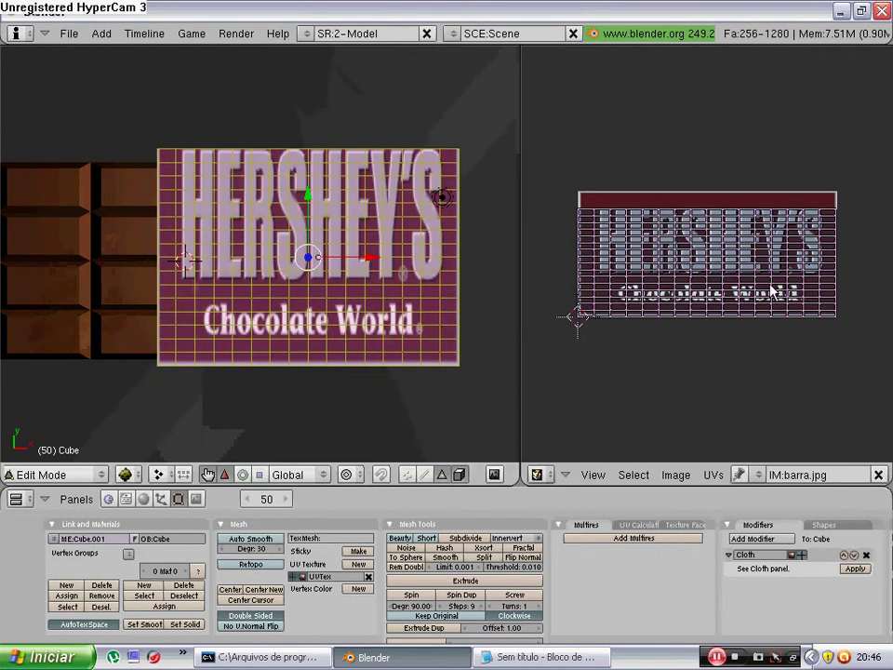
key("u")
left_click(431, 367)
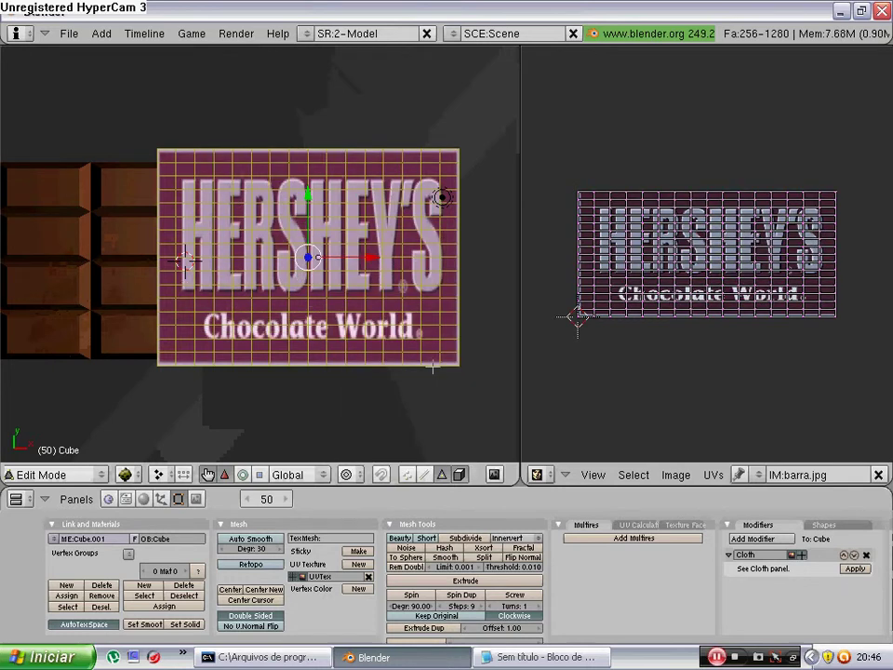
key("Tab")
mouse_move(423, 324)
middle_mouse_down()
mouse_move(294, 253)
mouse_move(350, 233)
mouse_move(423, 317)
middle_mouse_up()
key("Tab")
scroll(757, 199, "up", 1)
scroll(714, 185, "down", 1)
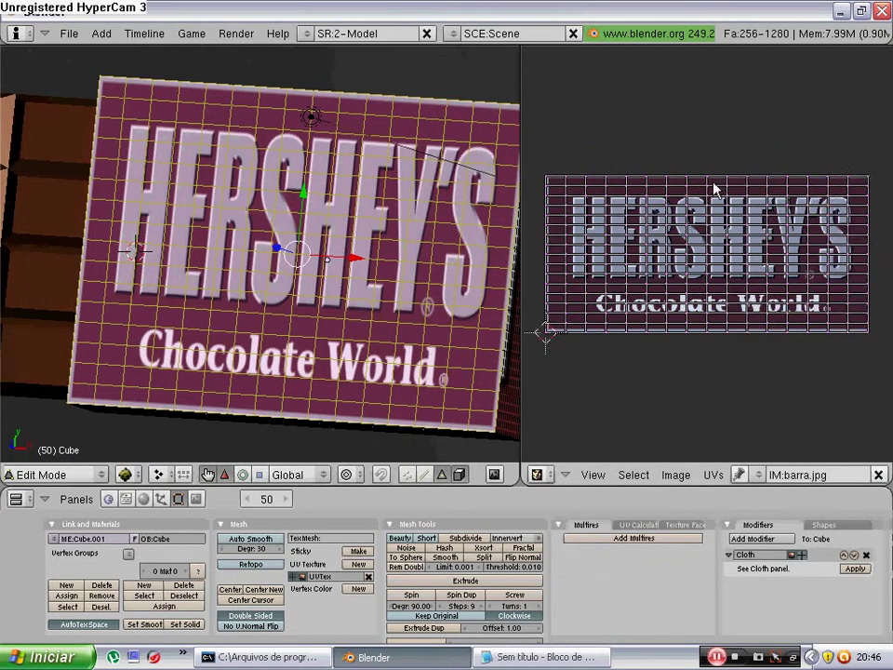
scroll(809, 236, "up", 4)
scroll(809, 235, "up", 2)
key("s")
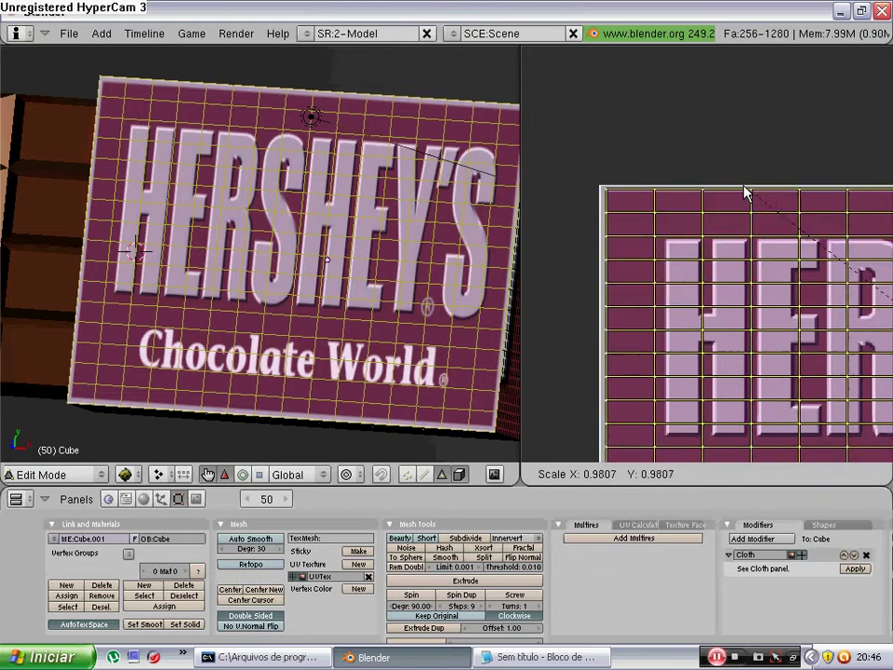
left_click(748, 201)
Step: Check the top mapping, then select the faces along the wrapper's long side
key("Tab")
mouse_move(279, 232)
middle_mouse_down()
mouse_move(180, 136)
mouse_move(351, 253)
mouse_move(253, 253)
middle_mouse_up()
key("Tab")
key("a")
key("a")
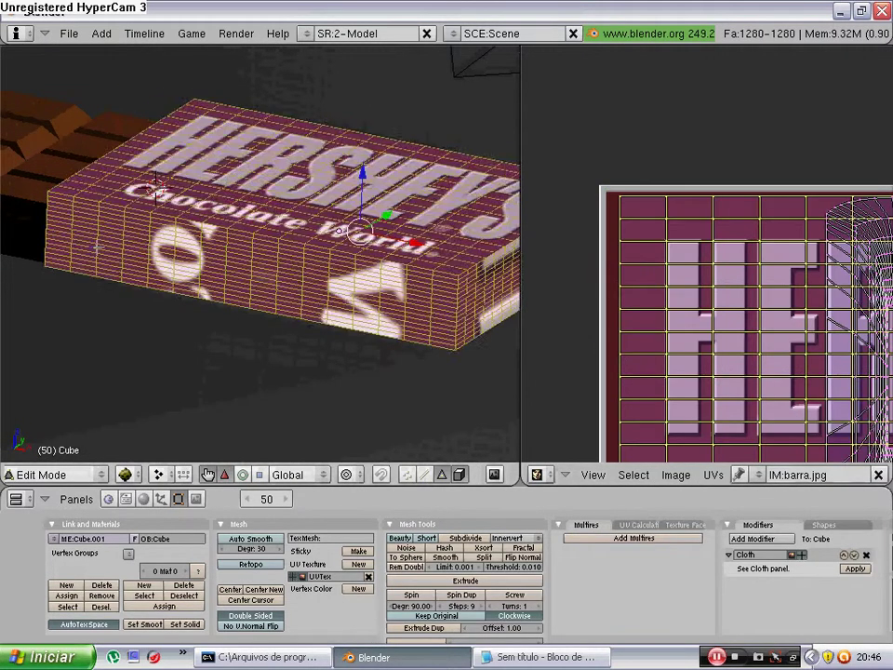
key("KP_1")
key("a")
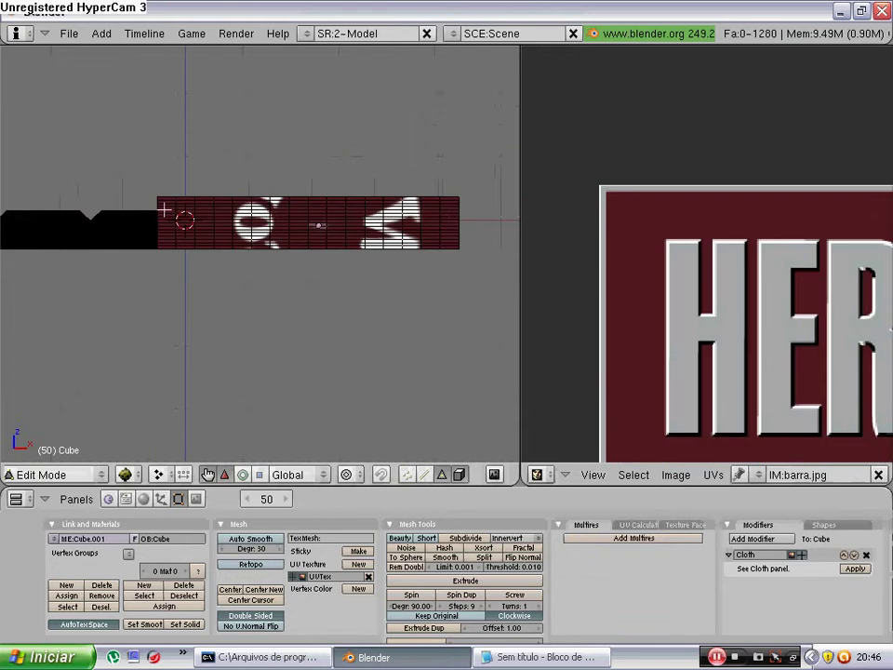
left_click(183, 225)
key("b")
key("b")
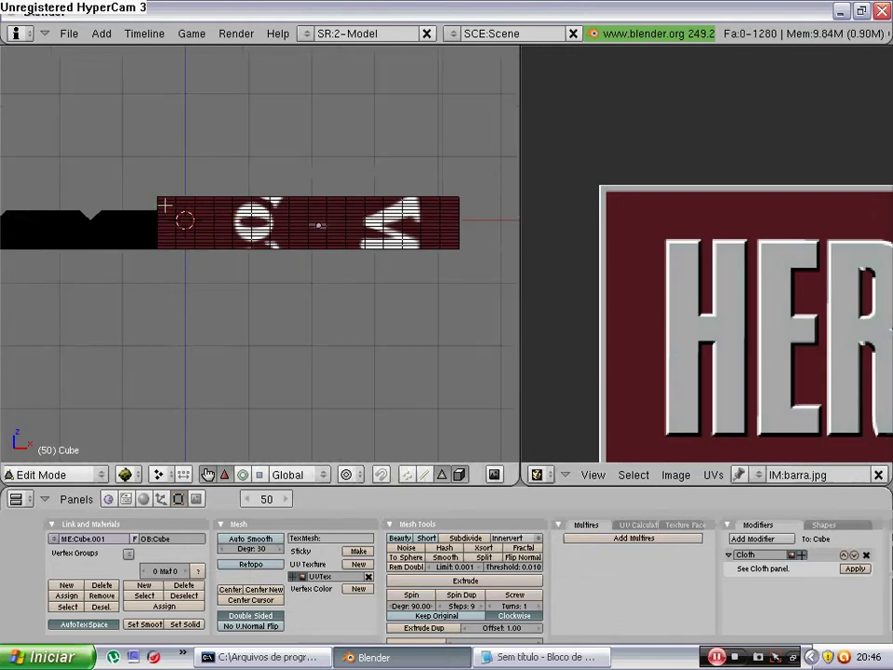
left_click_drag(179, 199, 140, 207)
key("a")
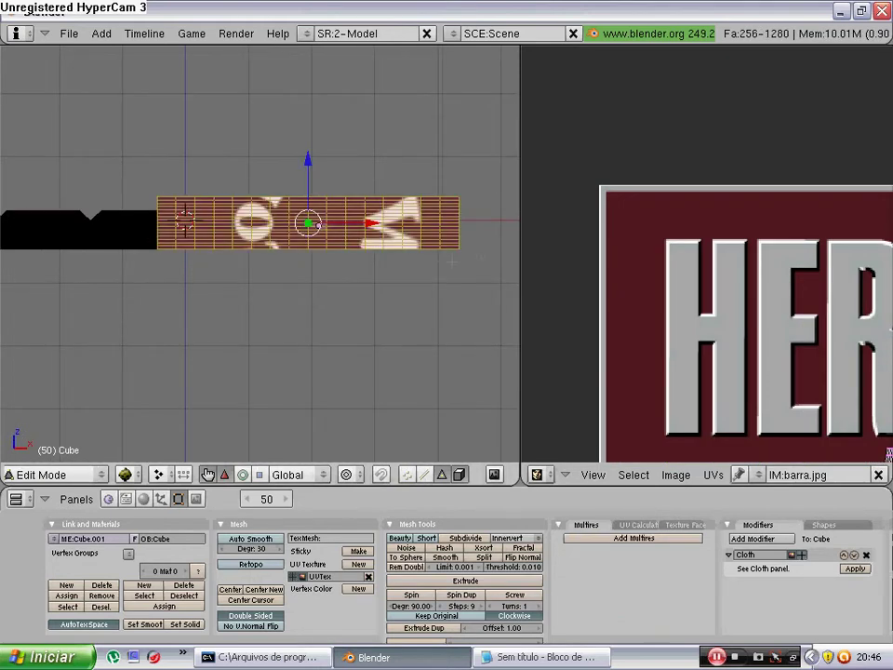
Step: Unwrap the side faces and frame the label image in the UV editor
key("u")
left_click(344, 303)
scroll(344, 302, "up", 3)
key("Home")
scroll(851, 310, "down", 4)
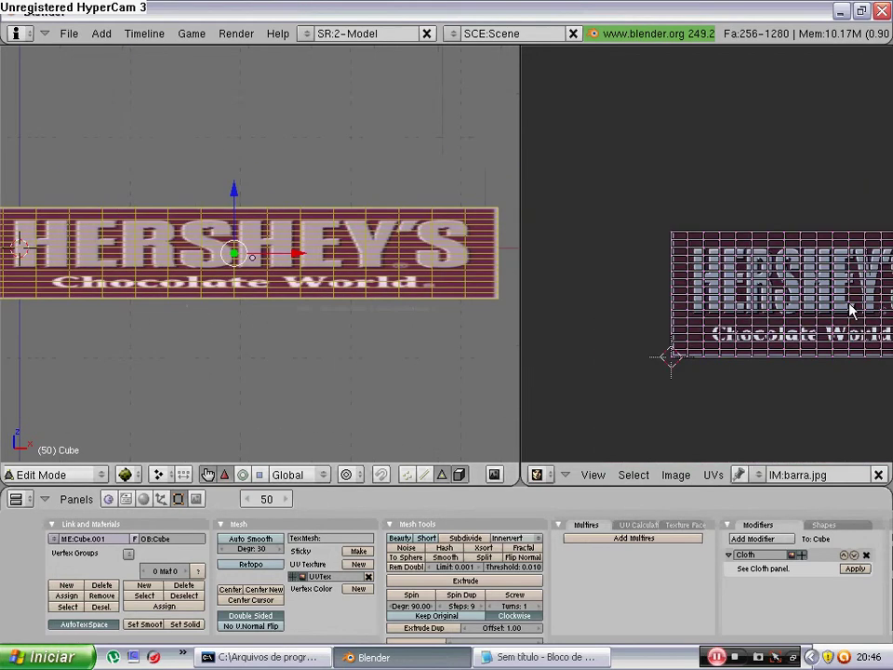
middle_click_drag(860, 314, 817, 321)
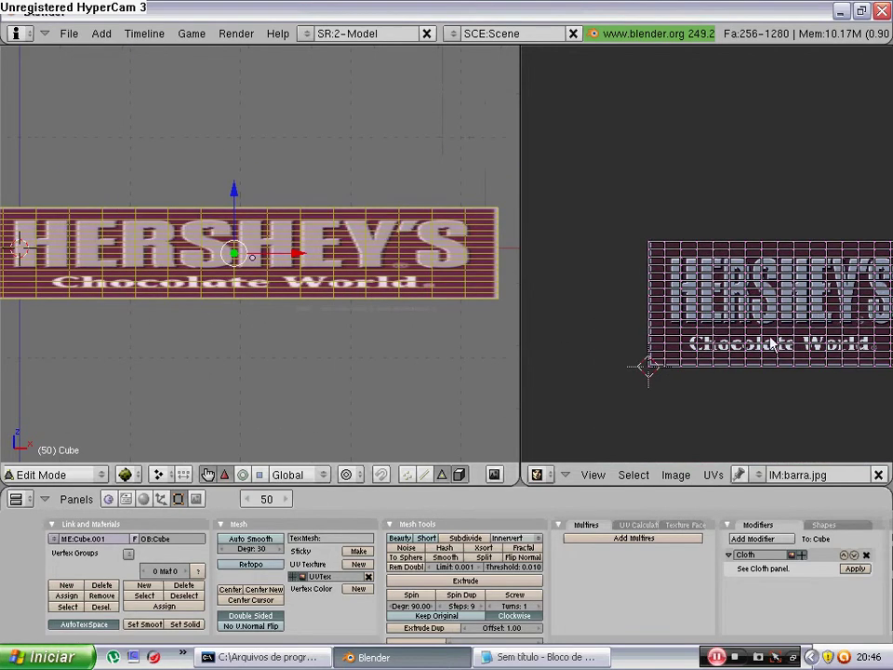
middle_click_drag(671, 328, 625, 249)
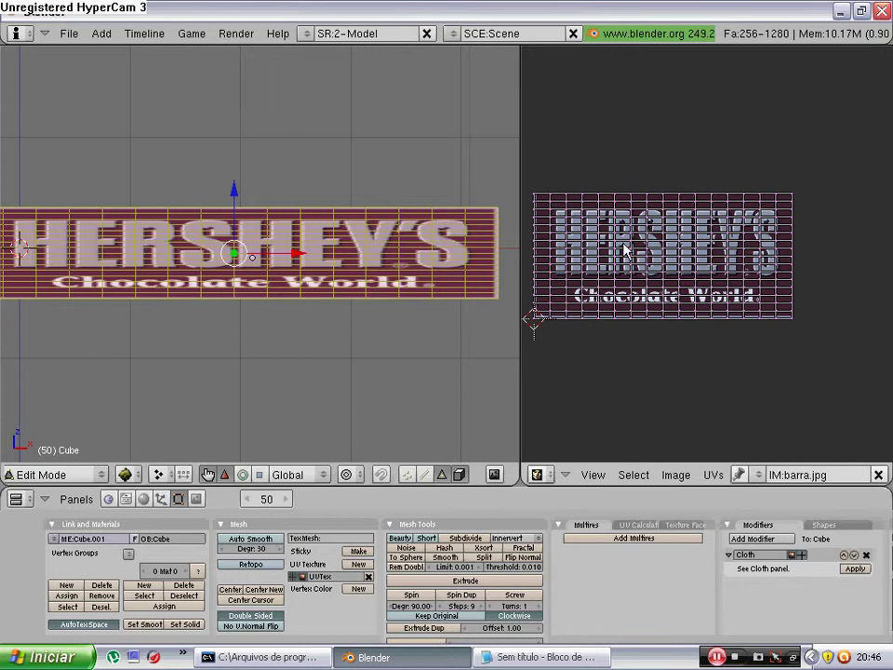
Step: Shrink, move and stretch the side UVs along X over the Chocolate World text
key("a")
key("s")
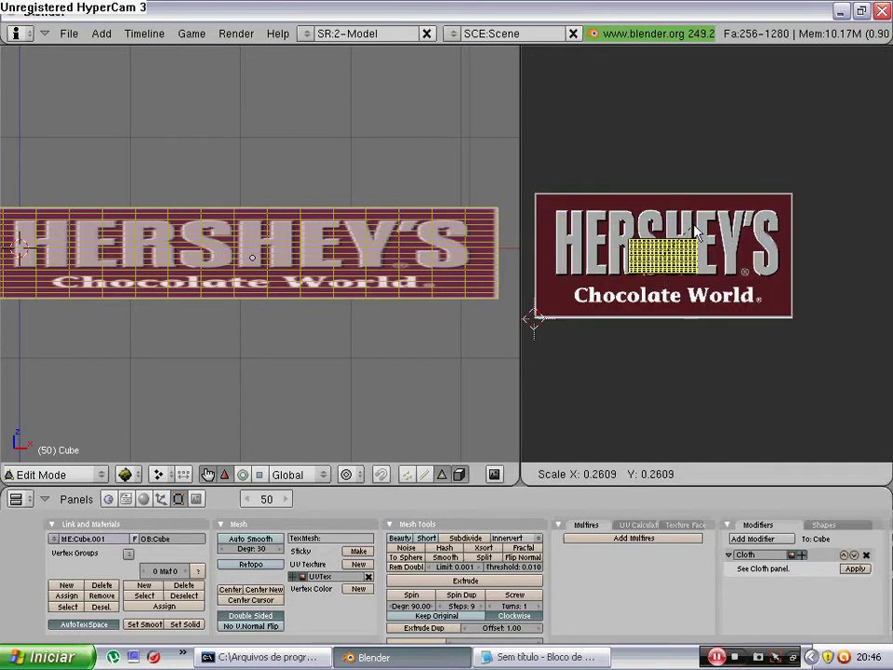
left_click(740, 244)
key("g")
left_click(732, 271)
key("s")
key("x")
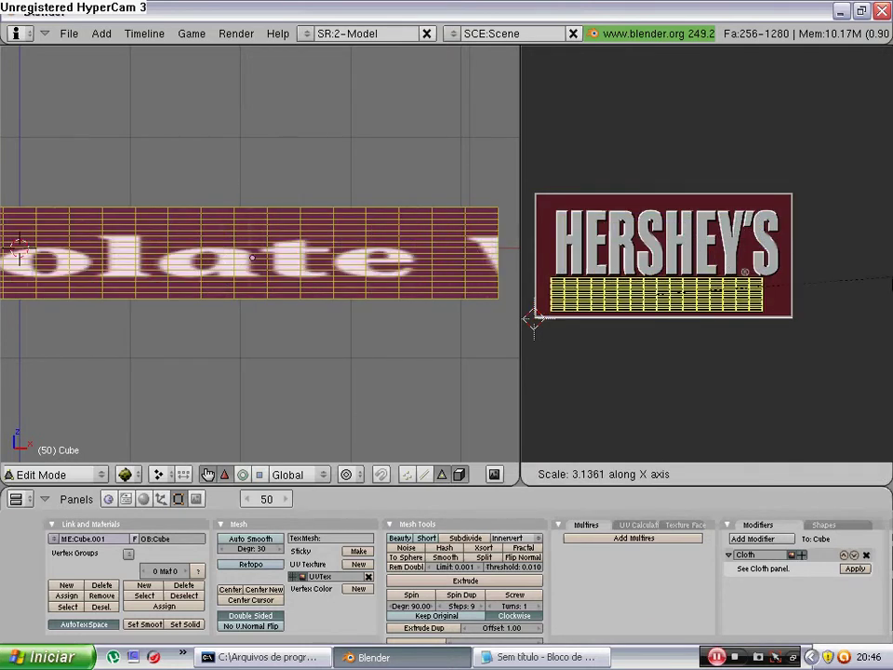
key("Return")
Step: Nudge the side UVs onto Chocolate World, then inspect the wrapper from top and camera views
key("Tab")
middle_click_drag(195, 193, 224, 211)
key("Tab")
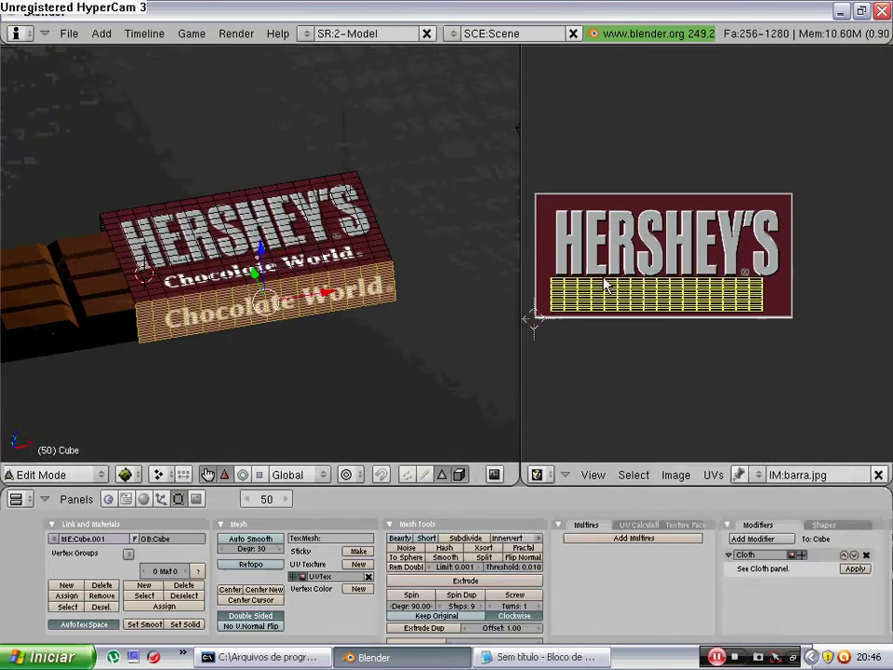
key("g")
left_click(811, 312)
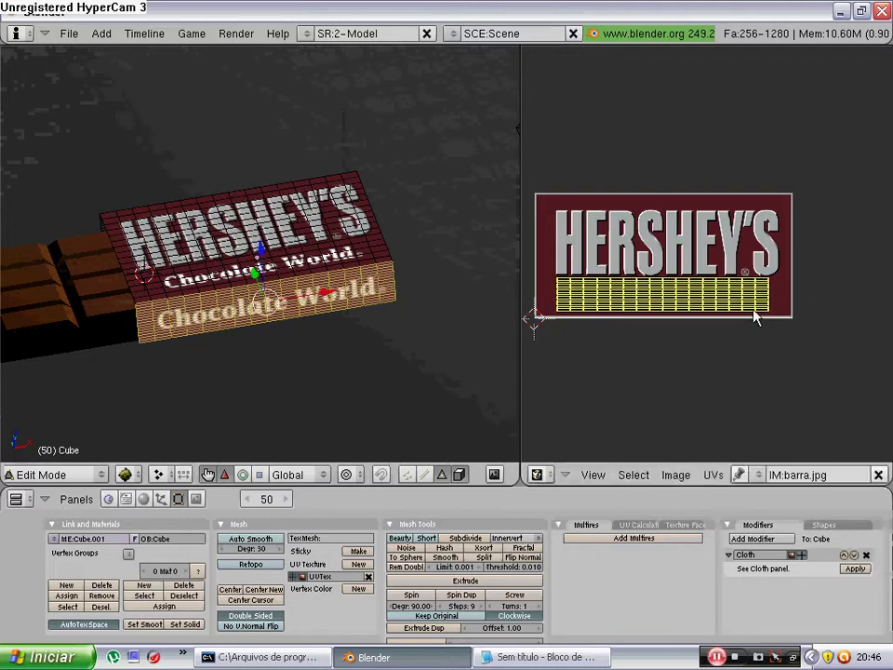
key("Tab")
key("KP_7")
middle_click_drag(379, 249, 249, 255)
key("KP_0")
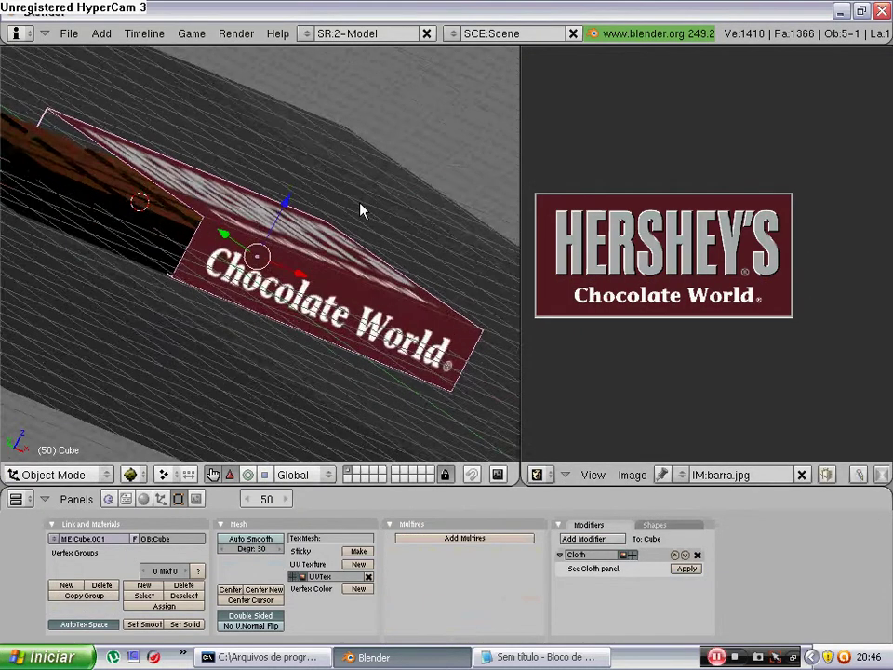
middle_click_drag(365, 209, 438, 429)
key("Tab")
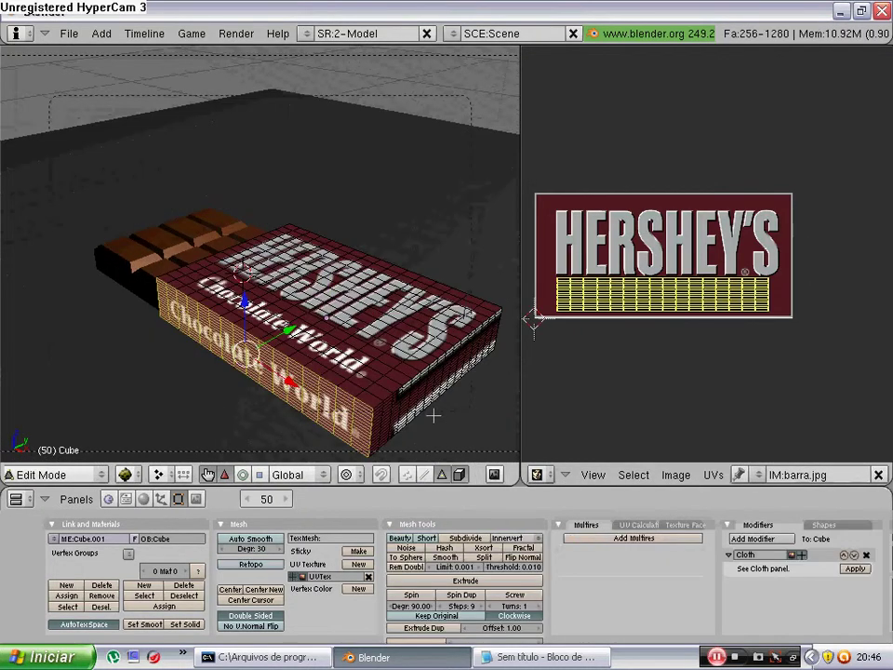
key("KP_1")
Step: From the side view, box-select the facing wrapper faces and project their UVs from view
key("KP_3")
key("a")
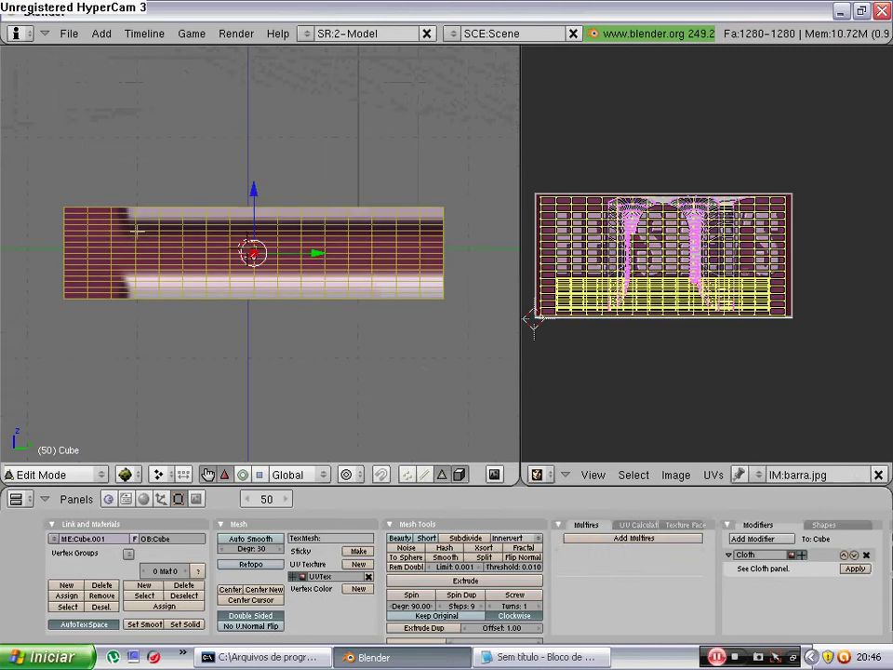
key("a")
key("b")
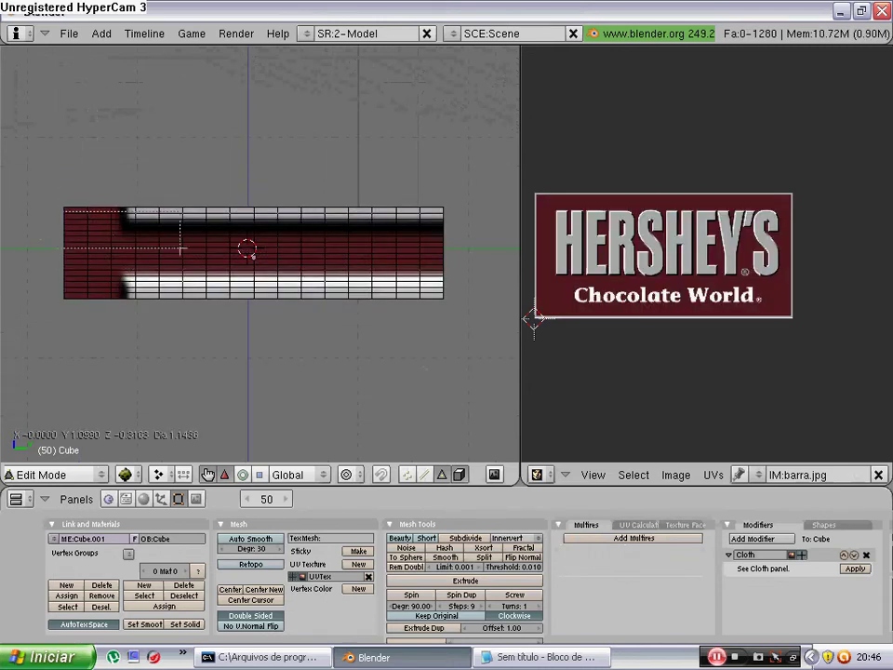
left_click_drag(180, 248, 448, 330)
key("u")
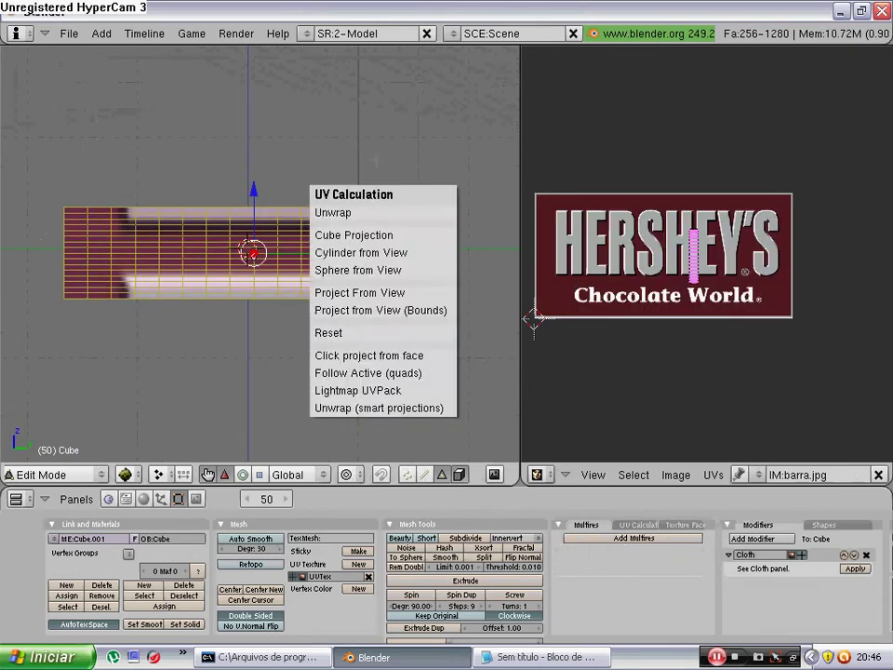
left_click(307, 212)
key("u")
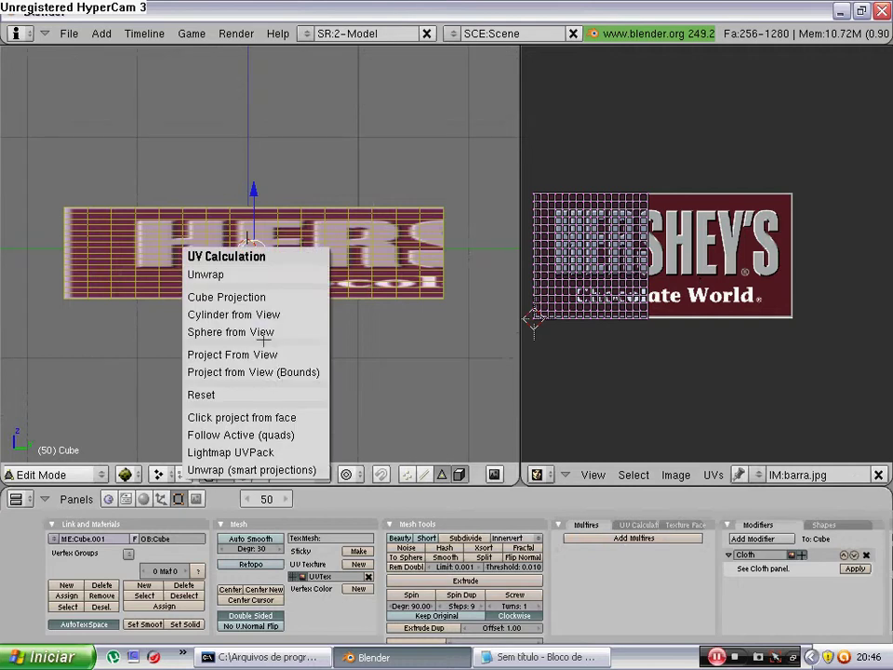
left_click(232, 371)
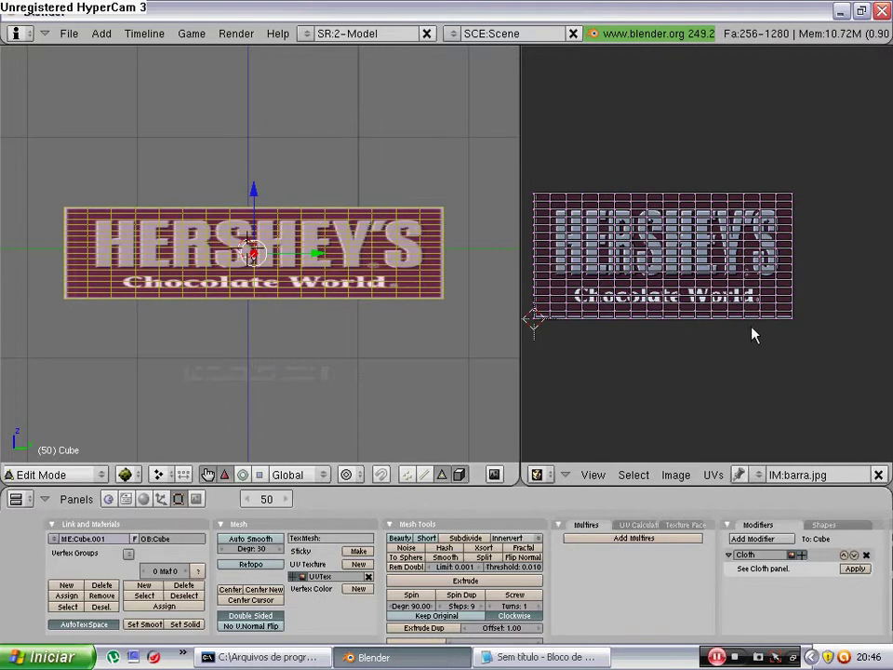
Step: Shrink the UVs and stretch them horizontally over the HERSHEY'S logo
key("s")
left_click(786, 226)
key("g")
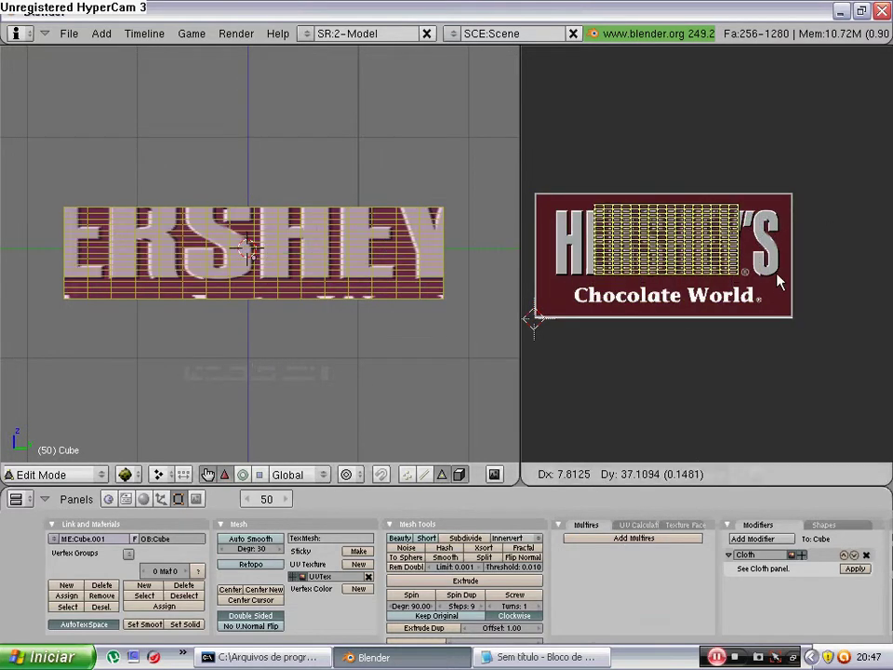
key("r")
key("s")
key("x")
left_click(781, 255)
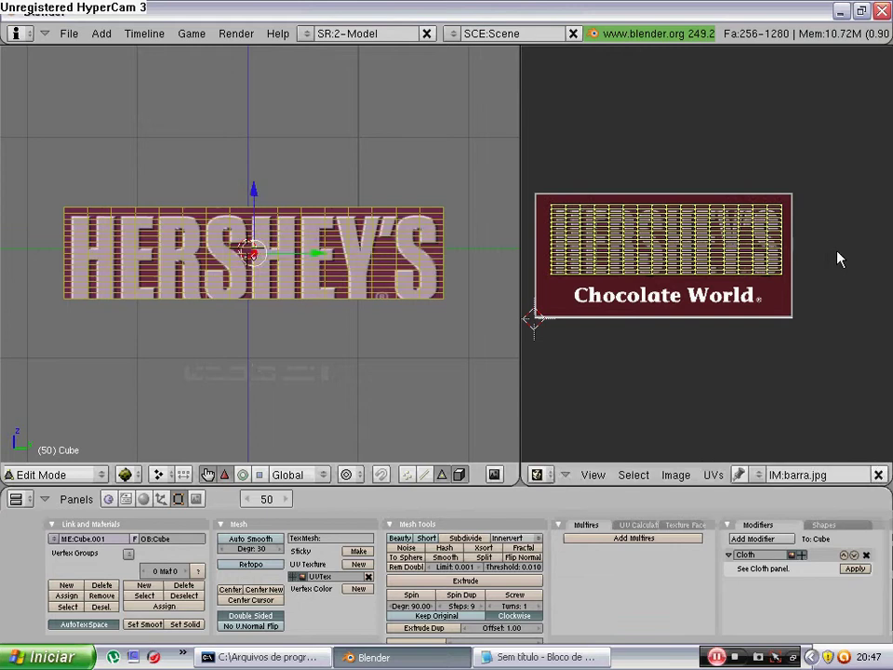
key("g")
key("Escape")
Step: Check the result in perspective, then reselect the wrapper faces from the side view
key("Tab")
middle_click_drag(409, 265, 281, 293)
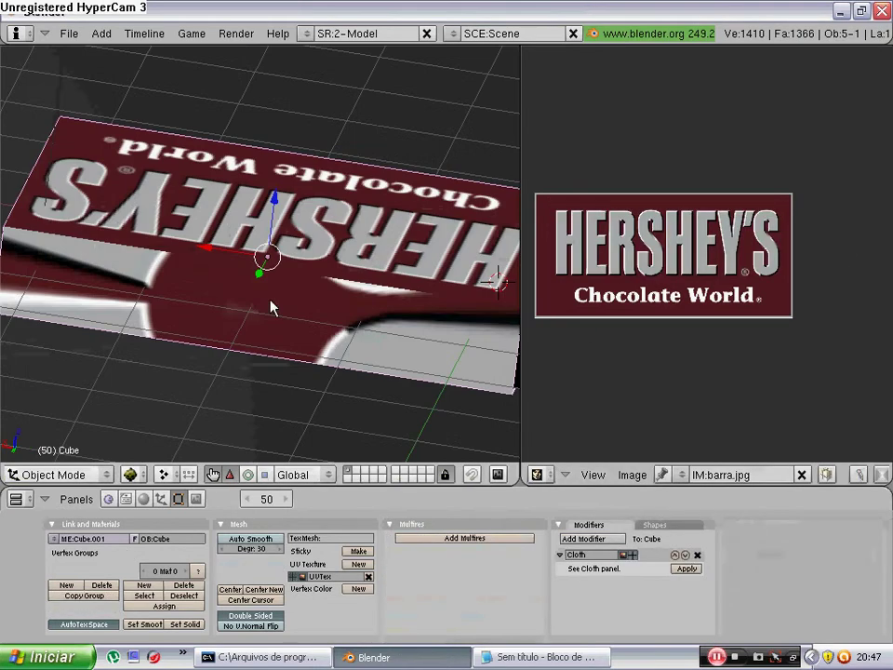
key("Tab")
key("KP_1")
key("KP_4")
key("KP_4")
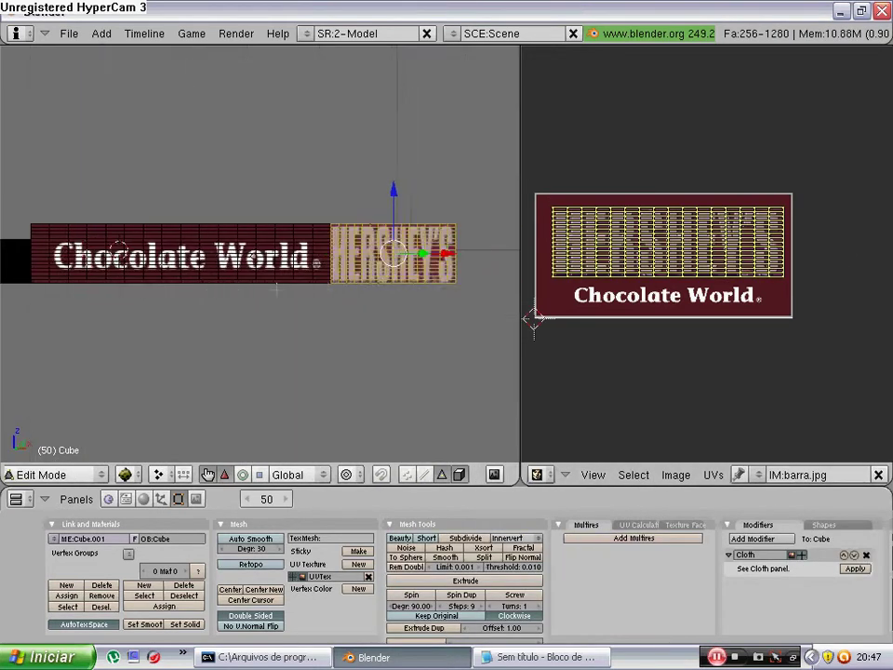
key("KP_4")
key("KP_4")
key("KP_4")
key("KP_4")
key("KP_4")
key("KP_4")
key("KP_4")
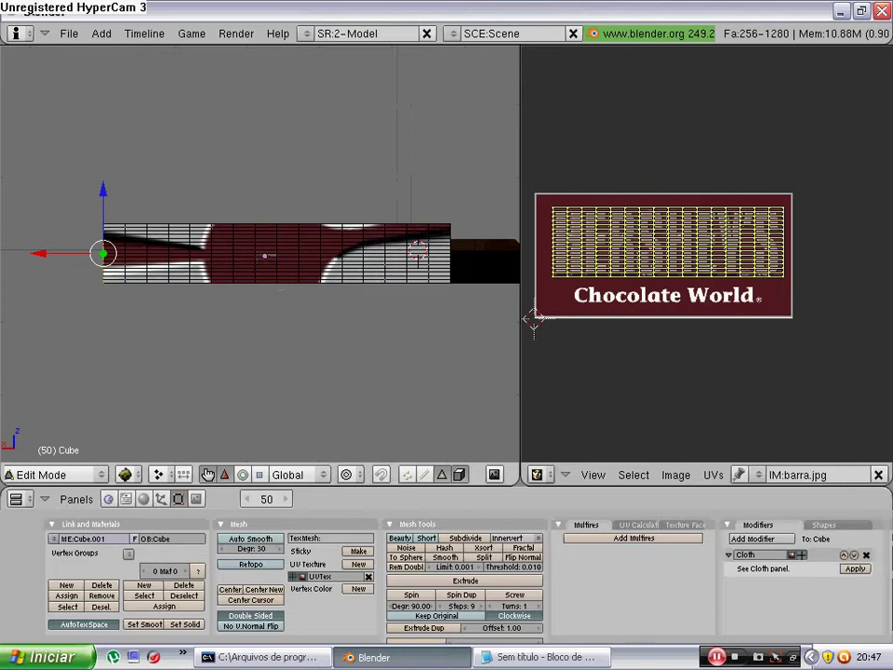
key("a")
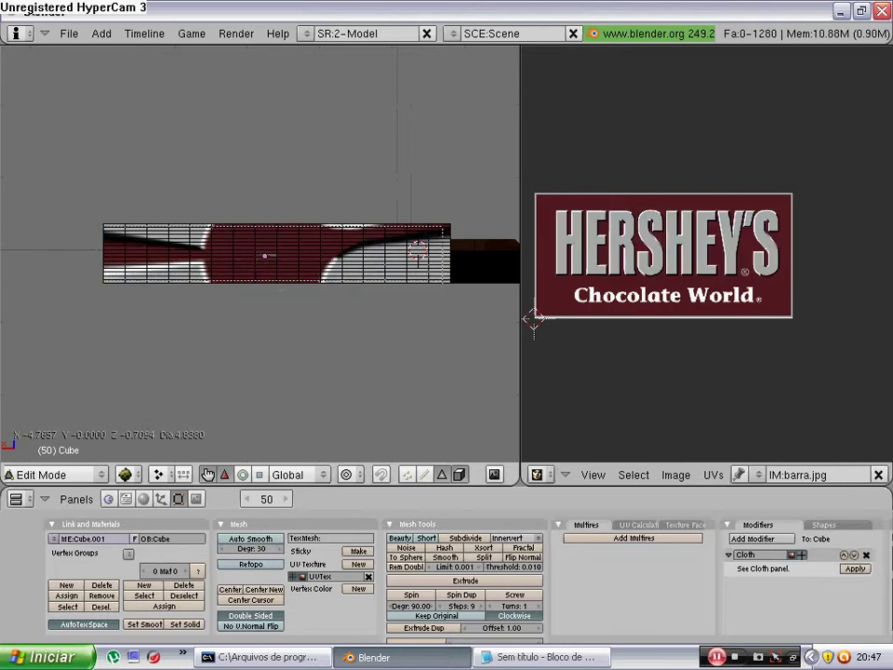
left_click_drag(450, 281, 441, 279)
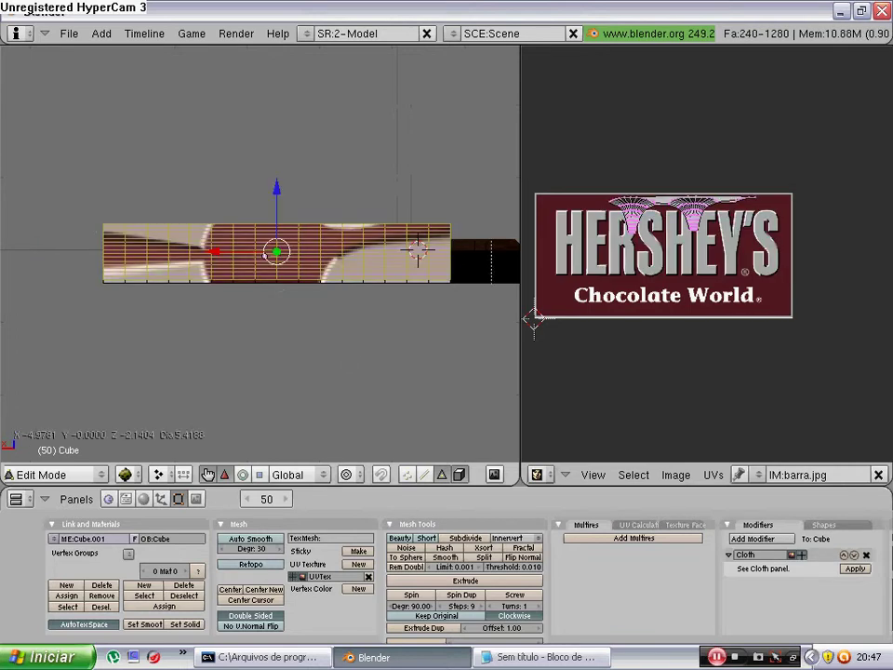
key("a")
key("a")
mouse_move(414, 253)
middle_mouse_down()
mouse_move(588, 428)
mouse_move(318, 387)
middle_mouse_up()
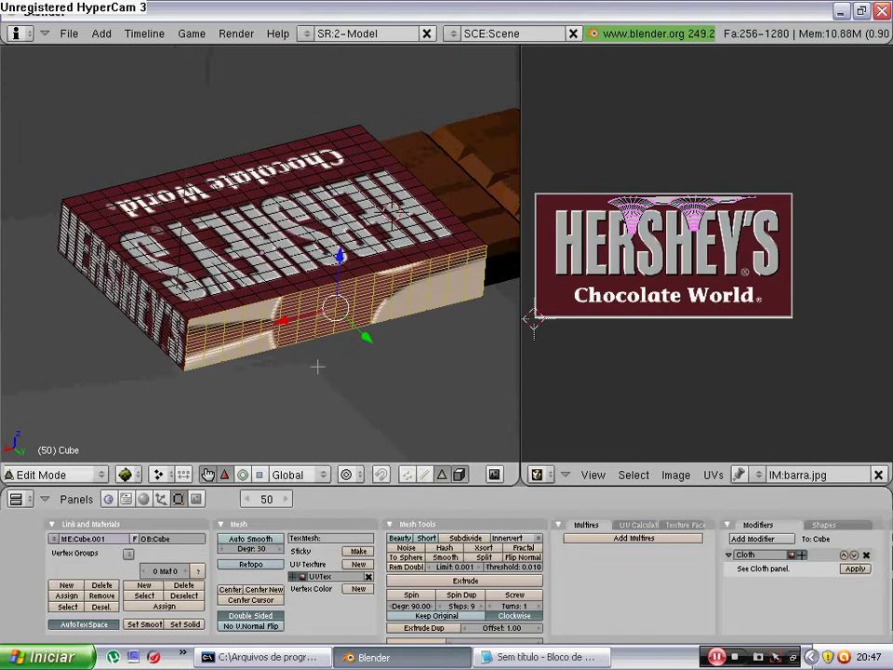
key("KP_1")
key("KP_3")
middle_click_drag(342, 349, 353, 349)
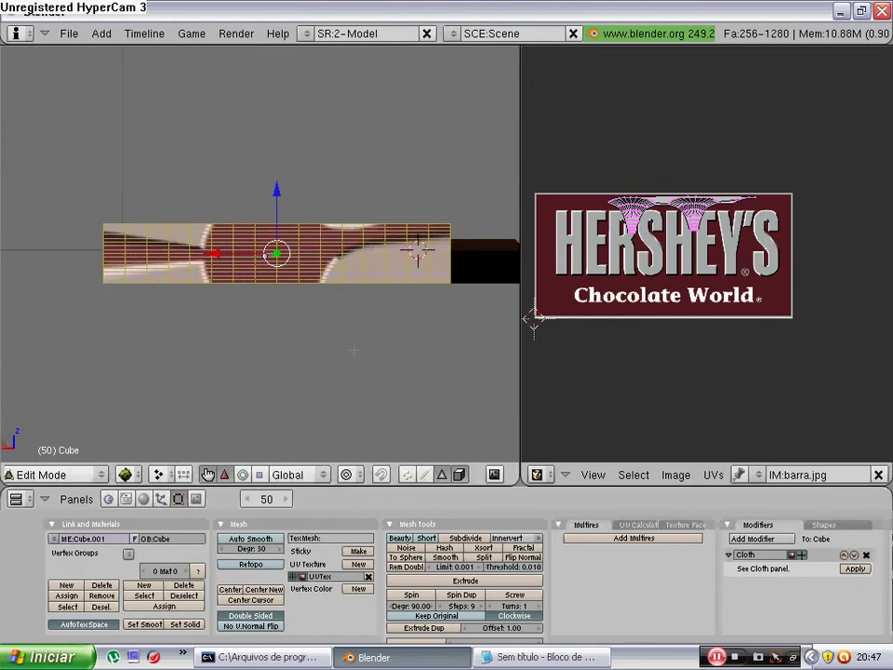
Step: Reproject the UVs from view, then scale, move and stretch them across the HERSHEY'S logo
key("u")
left_click(298, 390)
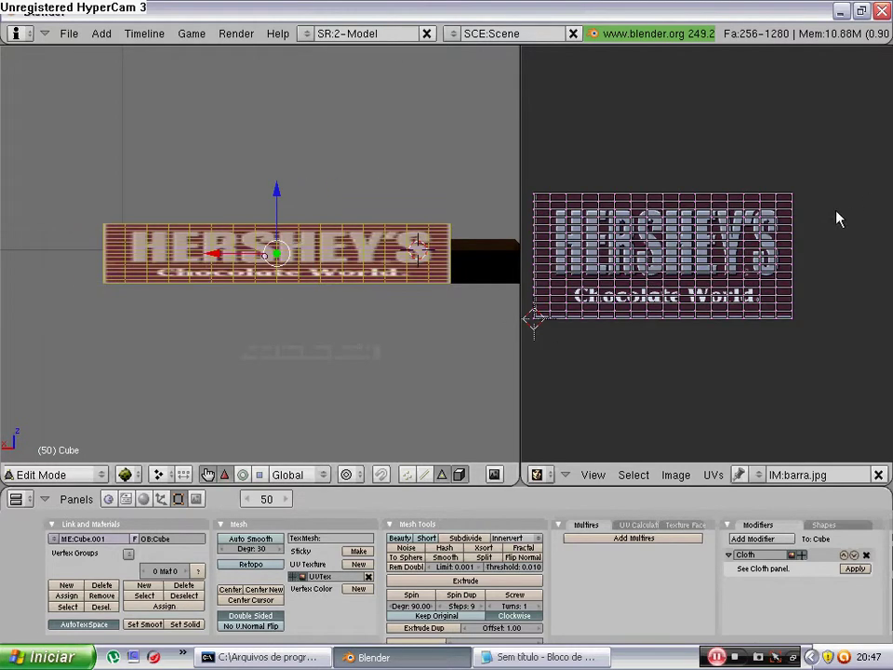
key("s")
left_click(777, 231)
key("g")
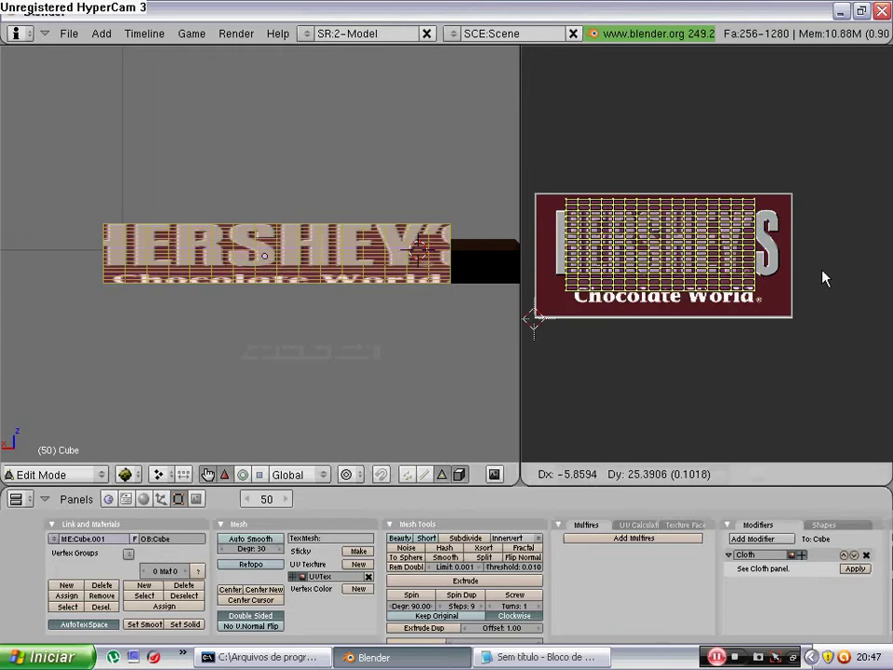
left_click(822, 277)
key("s")
left_click(793, 255)
key("g")
left_click(820, 325)
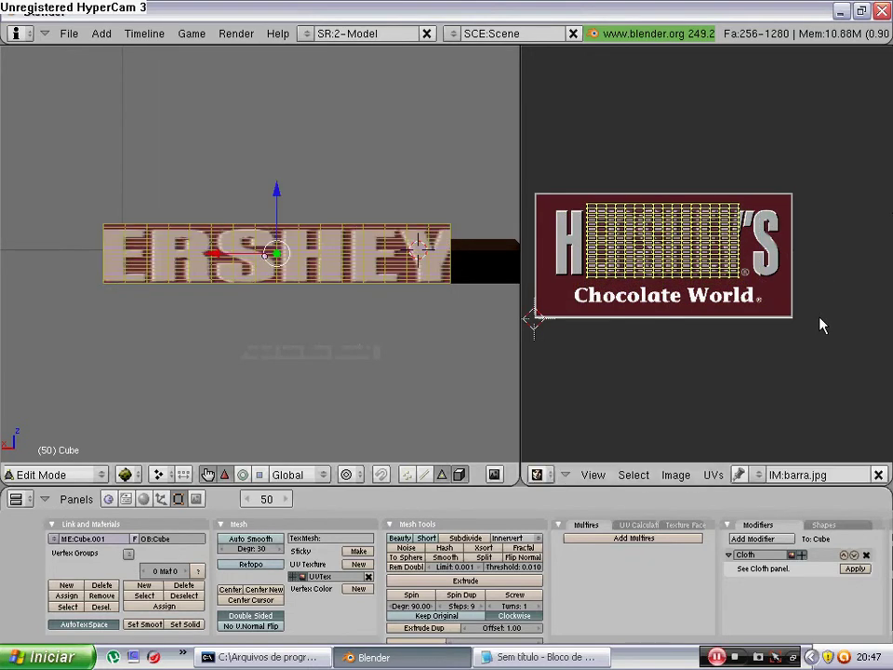
key("s")
key("x")
left_click(867, 254)
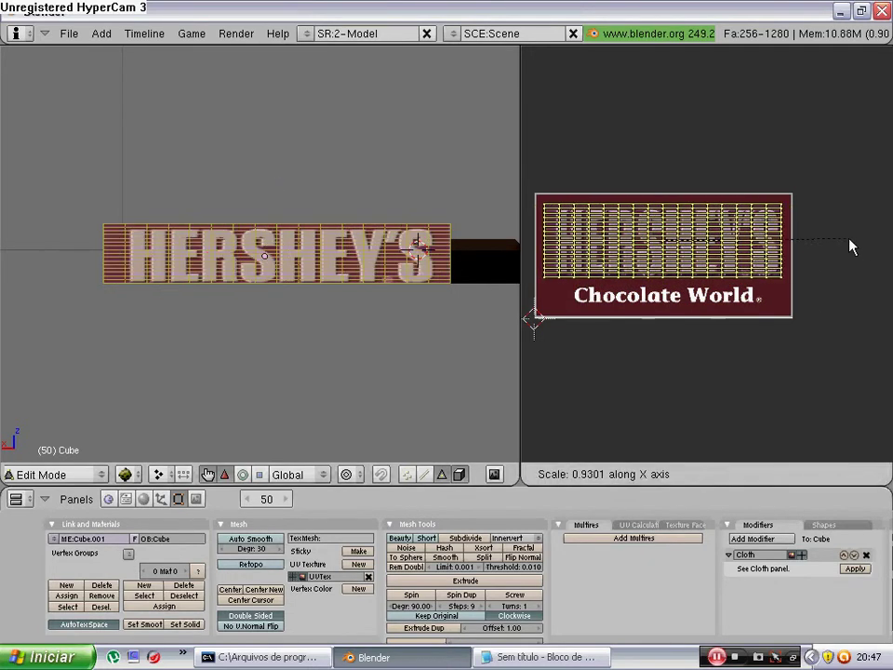
left_click(793, 246)
key("Tab")
mouse_move(319, 253)
middle_mouse_down()
mouse_move(372, 310)
mouse_move(518, 337)
mouse_move(245, 159)
mouse_move(233, 94)
mouse_move(346, 151)
mouse_move(387, 251)
mouse_move(221, 201)
mouse_move(219, 213)
mouse_move(309, 233)
mouse_move(324, 223)
mouse_move(325, 283)
mouse_move(143, 156)
mouse_move(242, 268)
mouse_move(214, 218)
middle_mouse_up()
Step: Switch the right pane to a Timeline, scrub from frame 1 to 11, and show the Physics settings
key("Tab")
key("Tab")
key("Tab")
key("Tab")
left_click(556, 478)
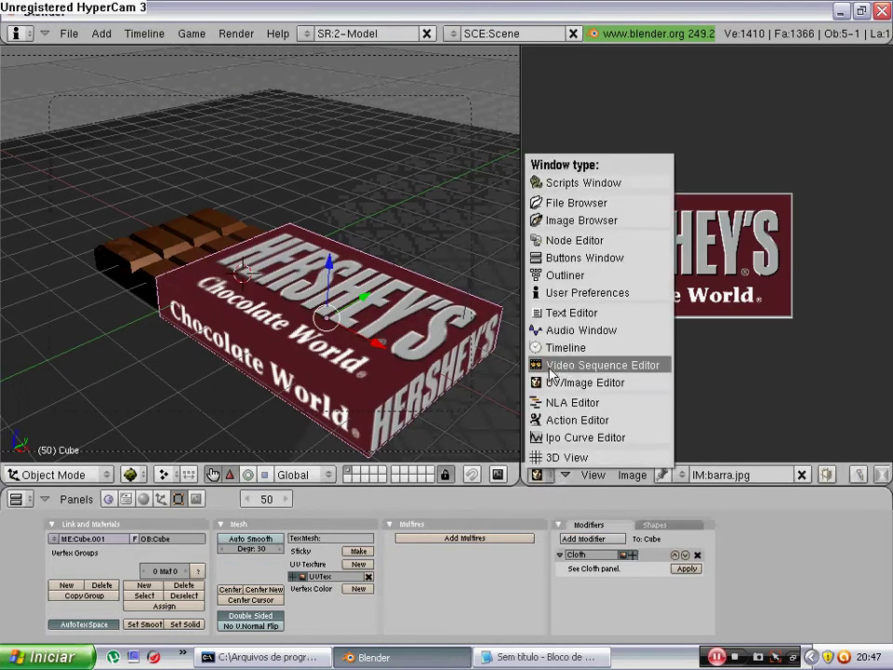
left_click(538, 474)
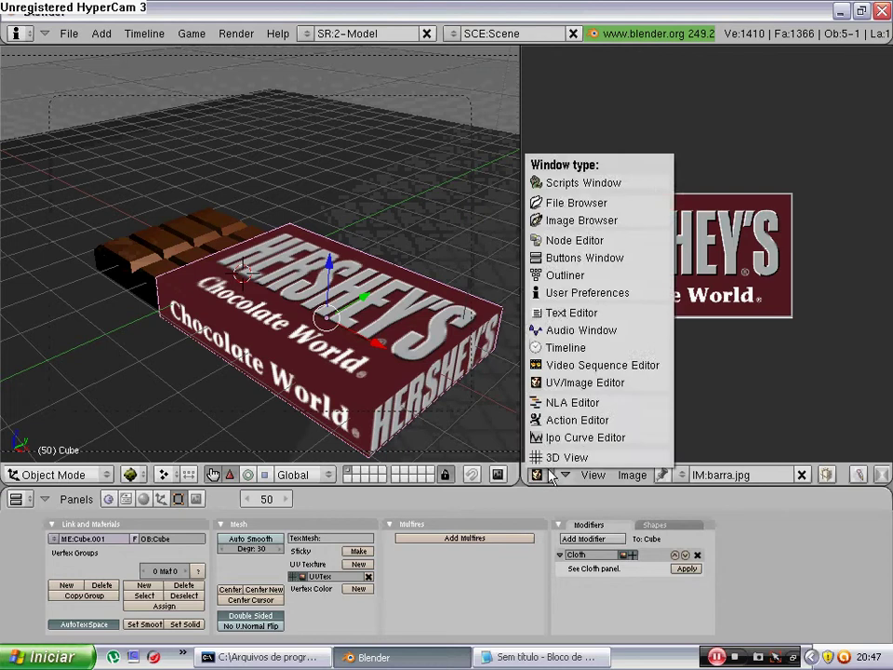
left_click(562, 345)
left_click_drag(613, 446, 544, 452)
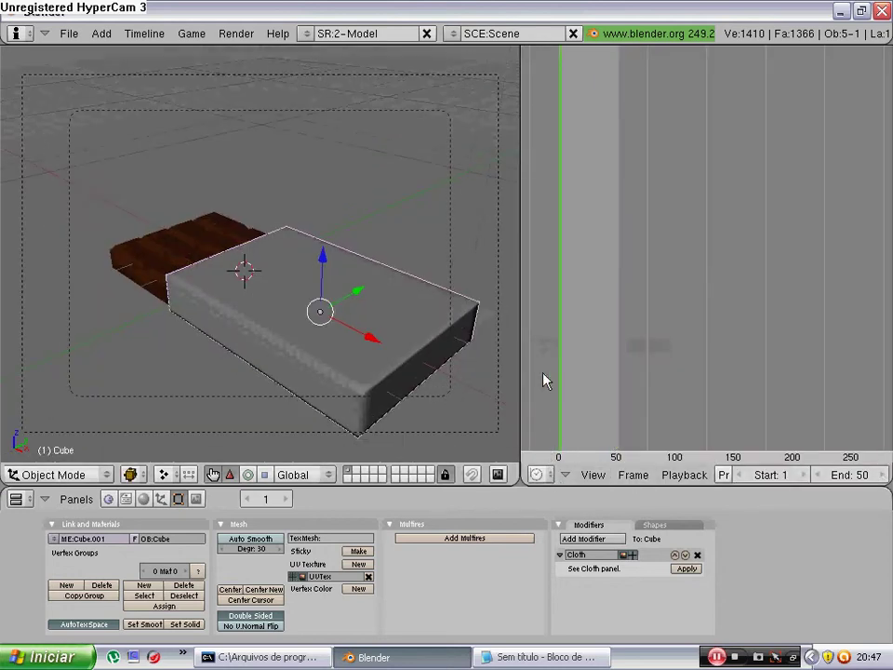
mouse_move(545, 379)
left_mouse_down()
mouse_move(576, 398)
mouse_move(623, 404)
mouse_move(544, 415)
mouse_move(624, 426)
mouse_move(621, 419)
mouse_move(532, 425)
mouse_move(634, 412)
mouse_move(616, 416)
left_mouse_up()
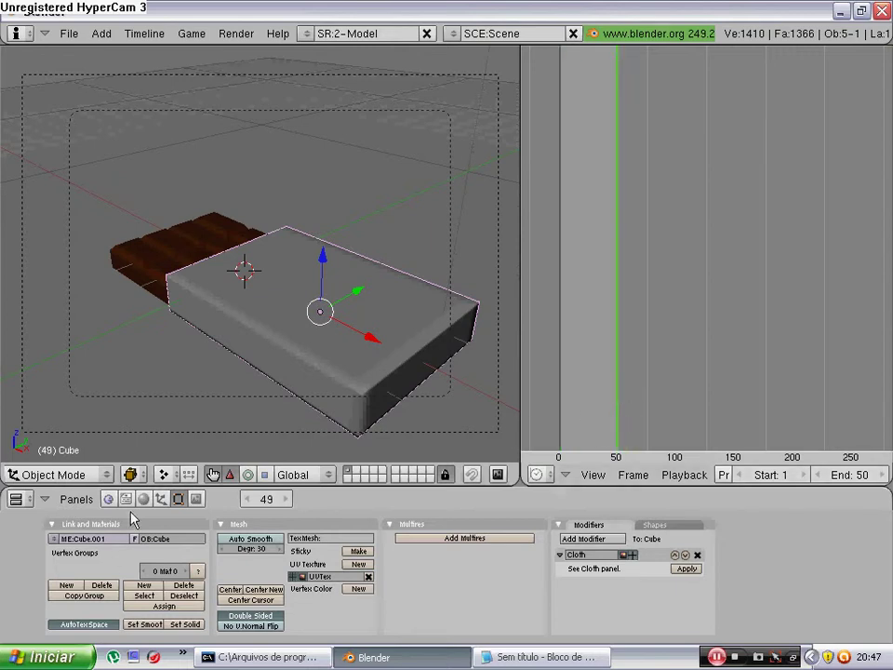
left_click(161, 499)
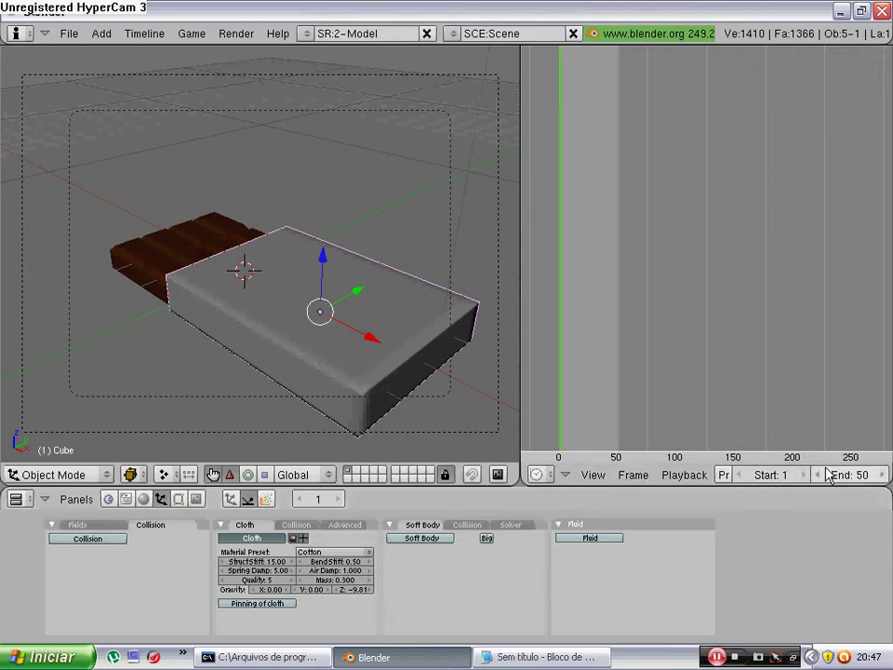
Step: Play the cloth simulation from frame 1 with Alt+A, toggling display modes, and stop it at frame 37
scroll(686, 451, "down", 3)
key("shift+Left")
scroll(642, 475, "down", 2)
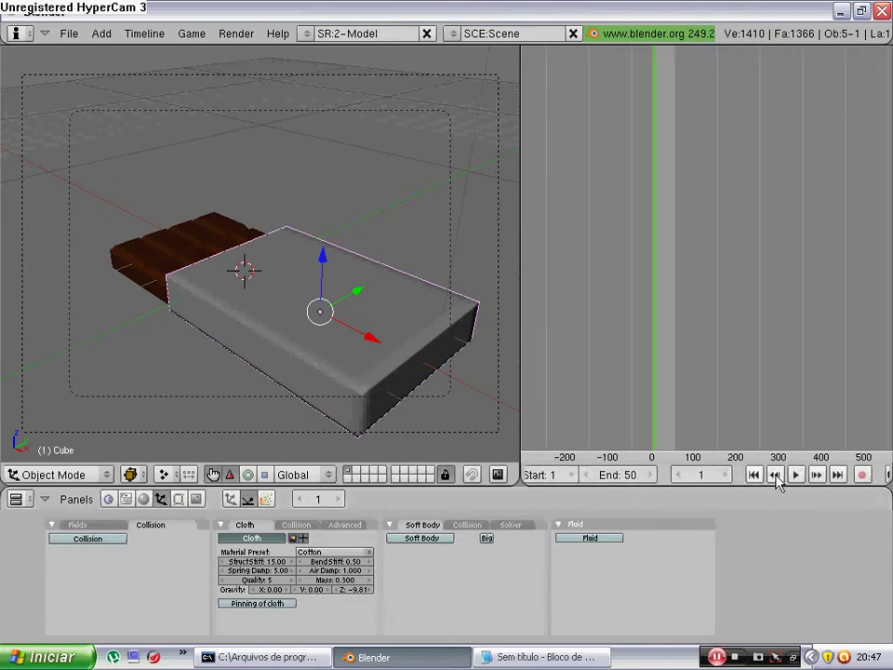
key("alt+a")
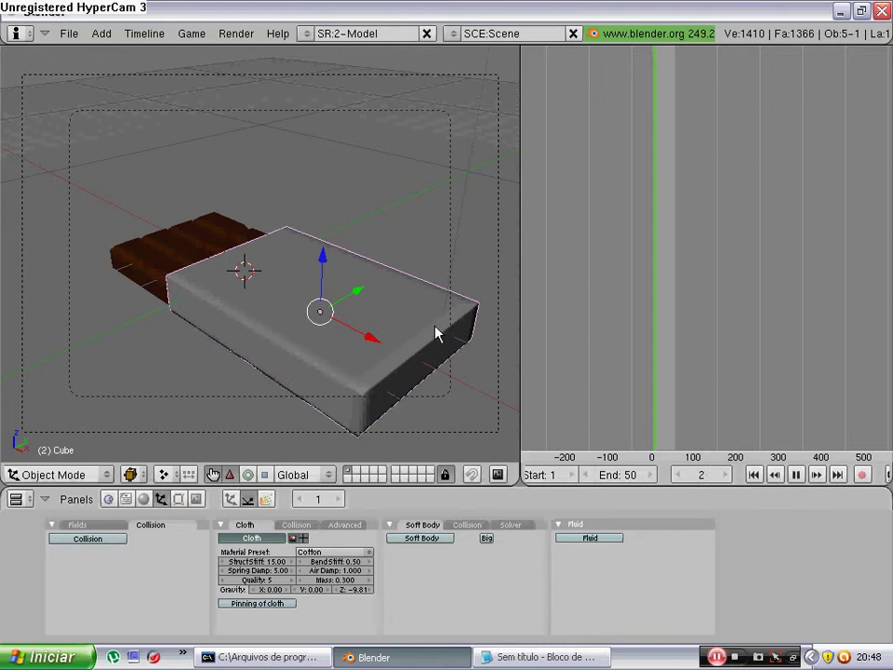
key("alt+z")
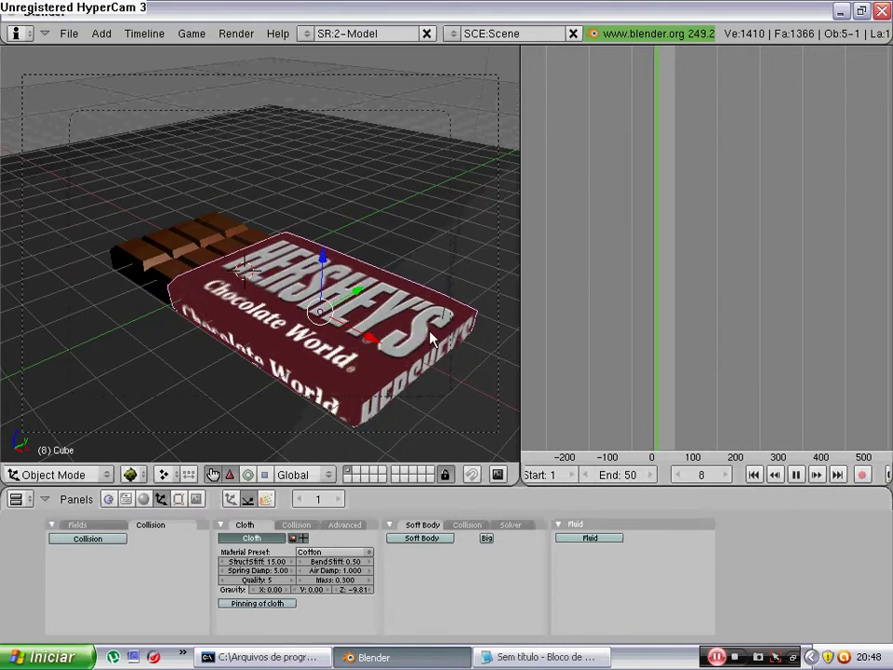
key("alt+z")
key("z")
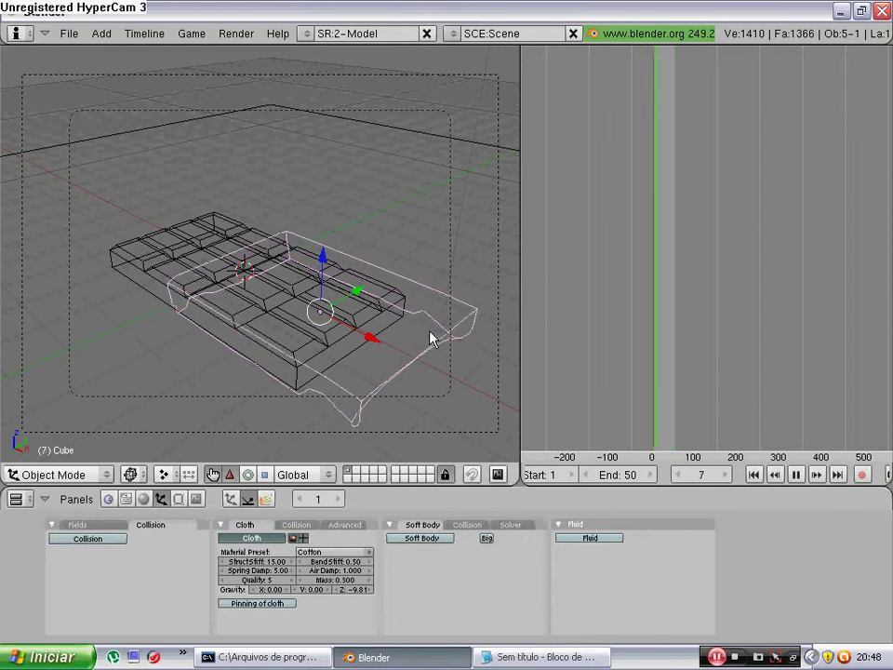
key("alt+z")
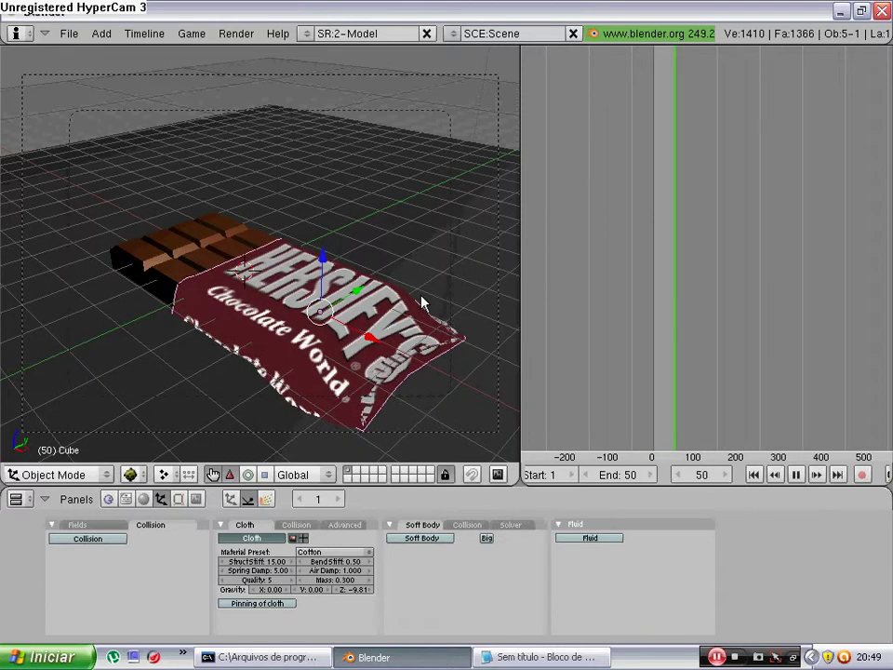
left_click(795, 474)
Step: Enable Game > Texture Face Materials and switch to the camera view
left_click(228, 37)
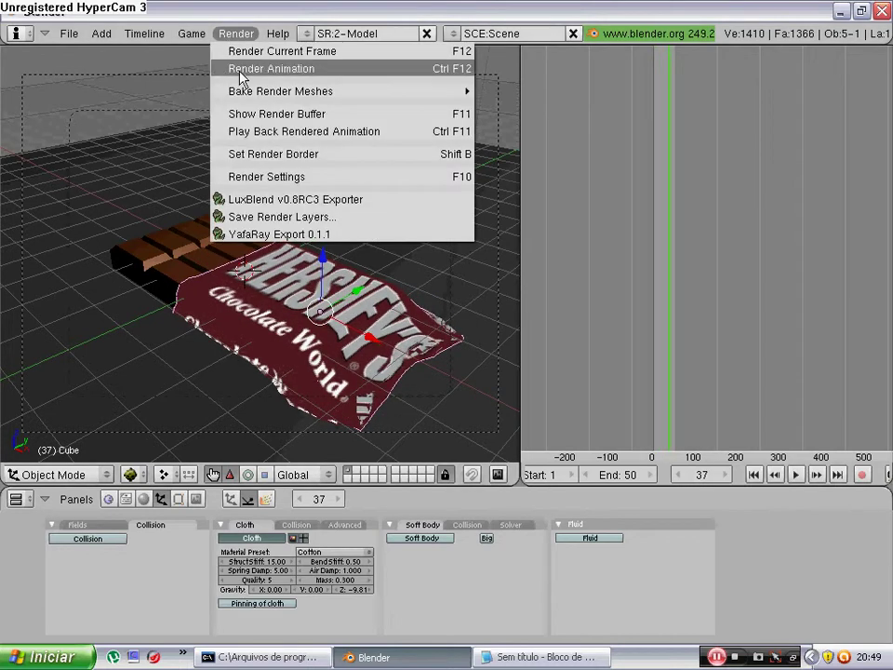
left_click(193, 34)
left_click(259, 200)
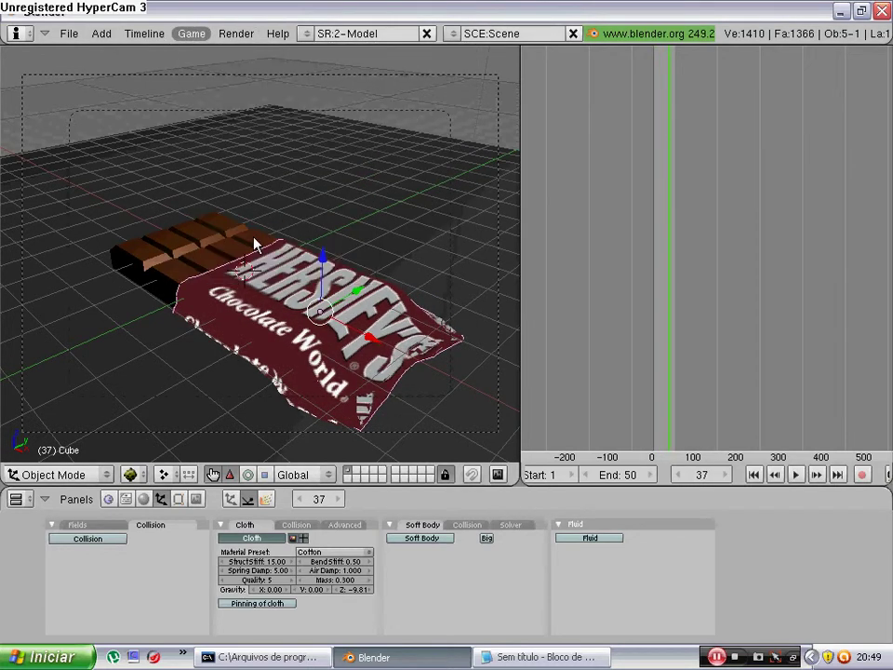
key("KP_0")
Step: Add a new material to the wrapper and set its colour to white
scroll(221, 388, "down", 2)
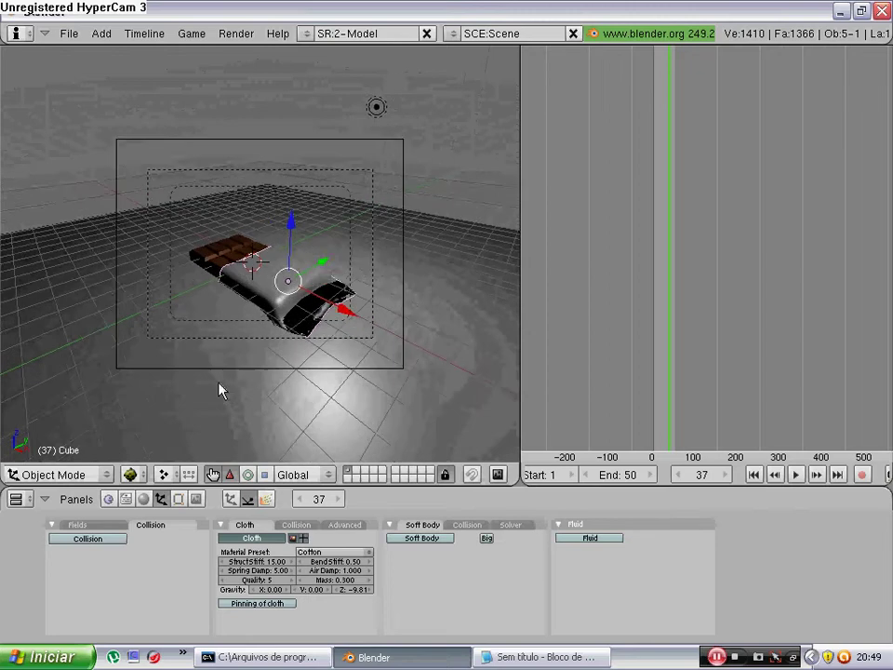
scroll(221, 389, "up", 2)
left_click(179, 499)
left_click(143, 499)
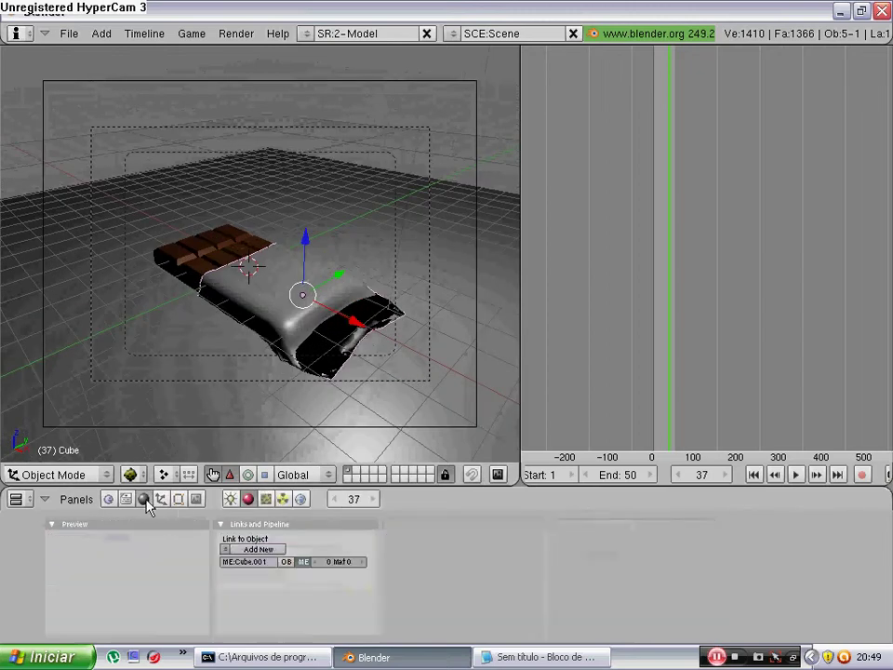
left_click(255, 548)
left_click(231, 596)
left_click(225, 484)
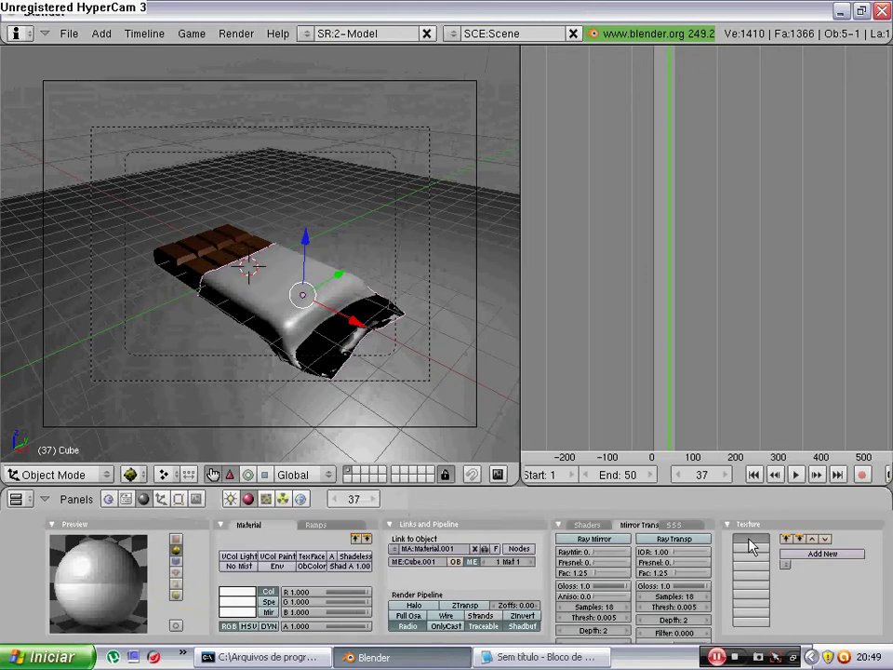
Step: Add an Image texture to the wrapper material using barra.jpg
left_click(807, 550)
left_click(805, 525)
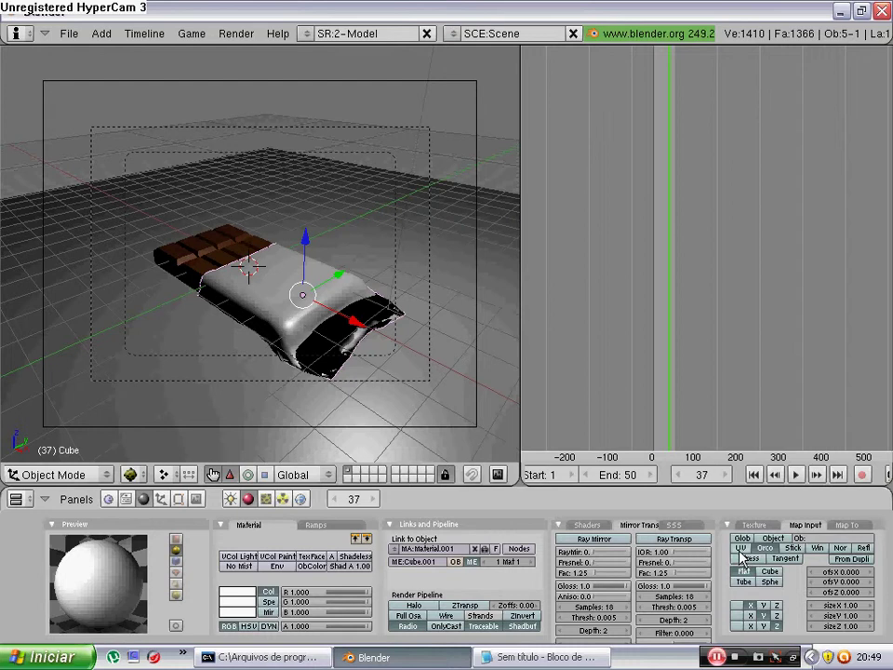
left_click(279, 499)
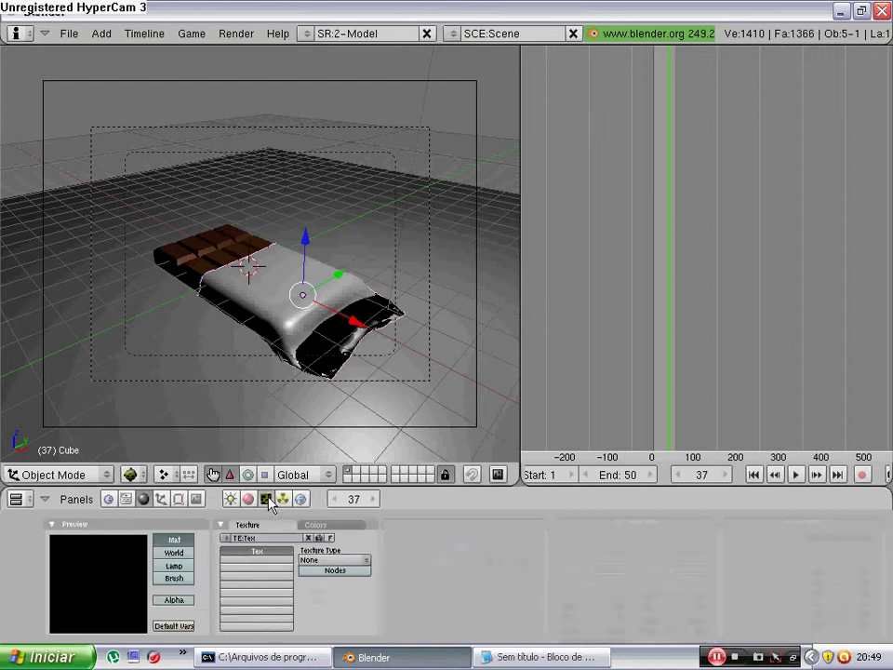
left_click(333, 560)
left_click(333, 539)
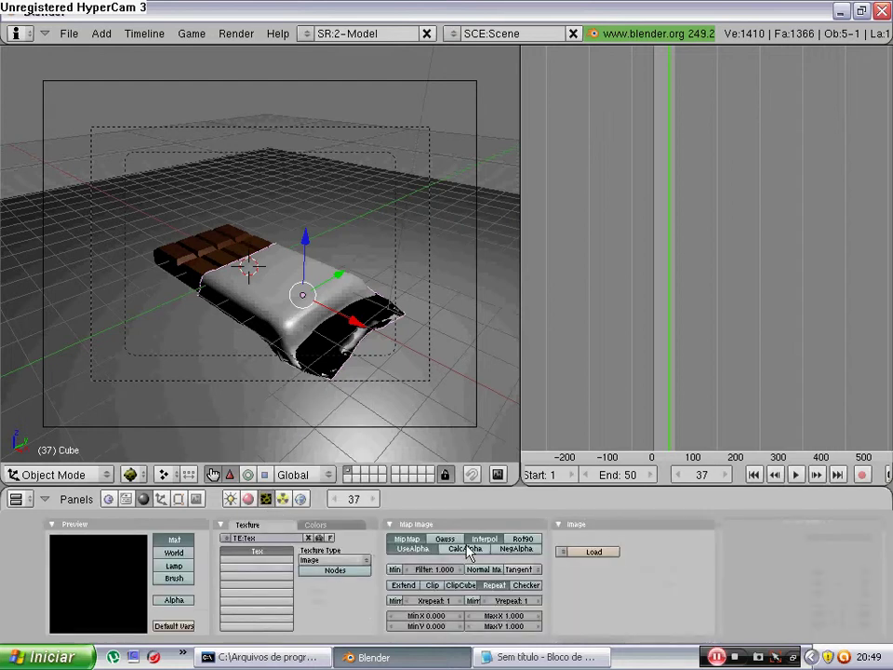
left_click(565, 551)
left_click(572, 544)
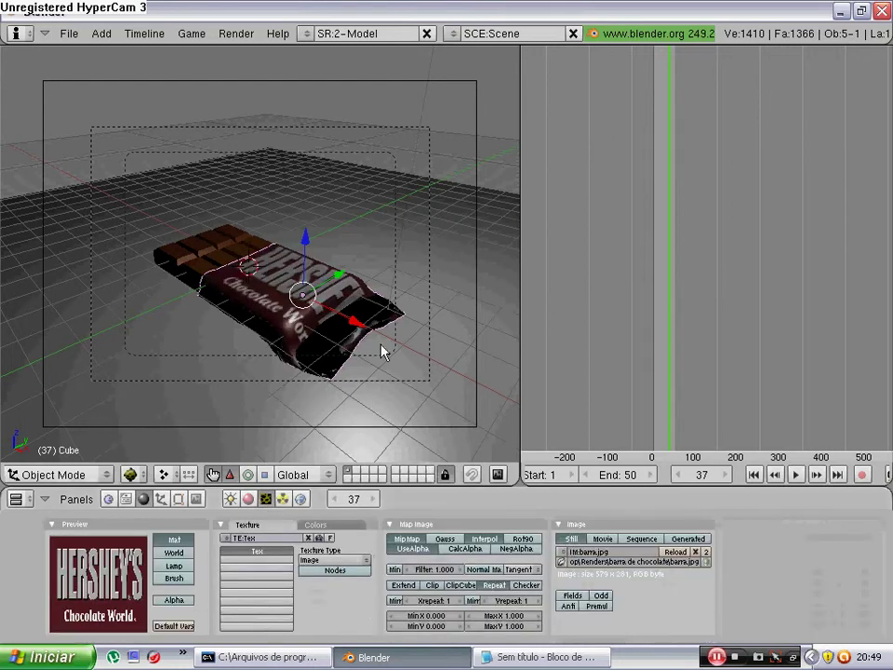
Step: Zoom in on the chocolate bar and open the viewport draw type list
scroll(382, 351, "up", 1)
scroll(382, 350, "up", 1)
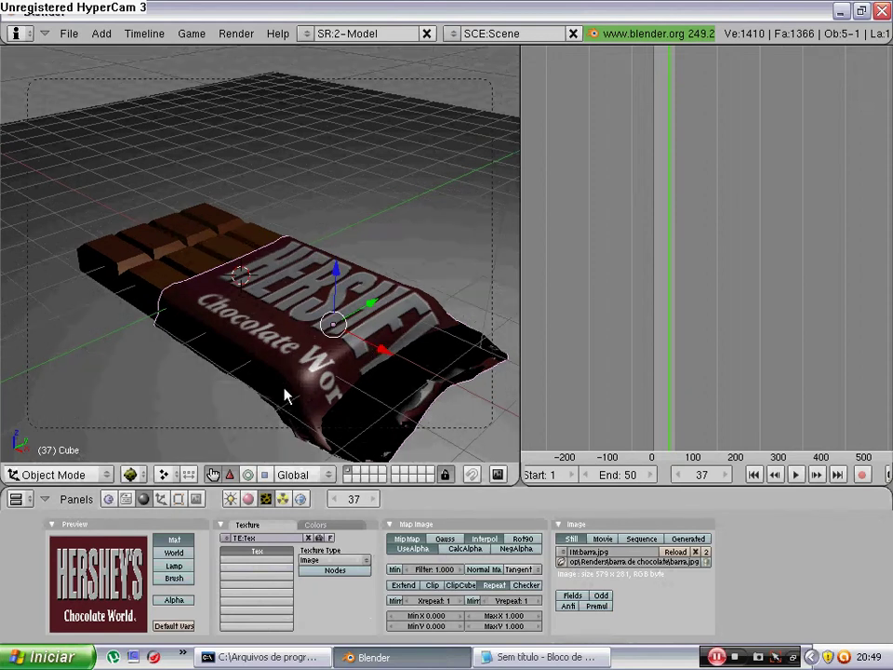
left_click(129, 475)
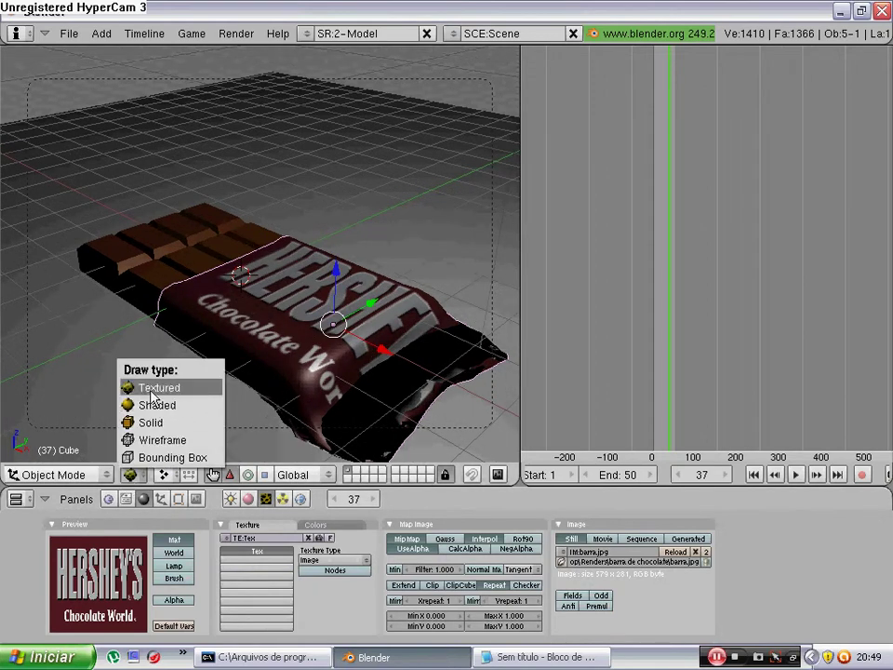
Step: Set the viewport to Shaded, enter Edit Mode and select all the wrapper's vertices
left_click(156, 406)
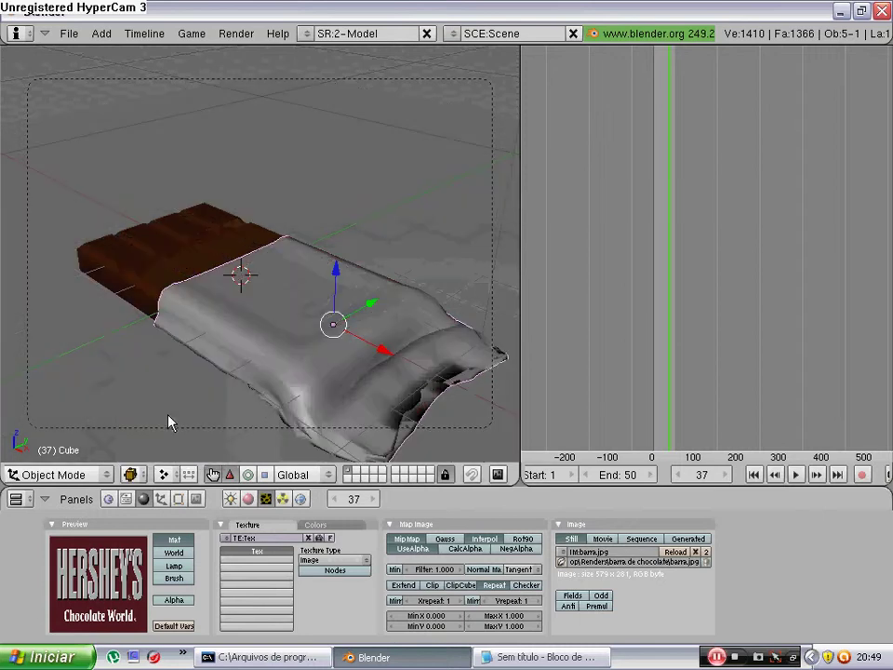
key("Tab")
scroll(186, 320, "down", 2)
key("Tab")
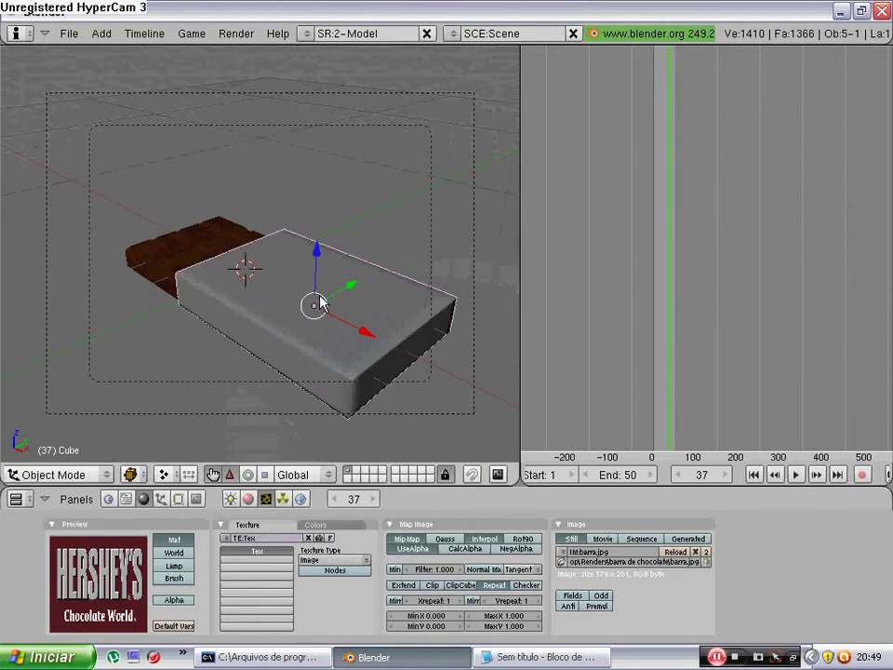
key("Tab")
key("a")
key("s")
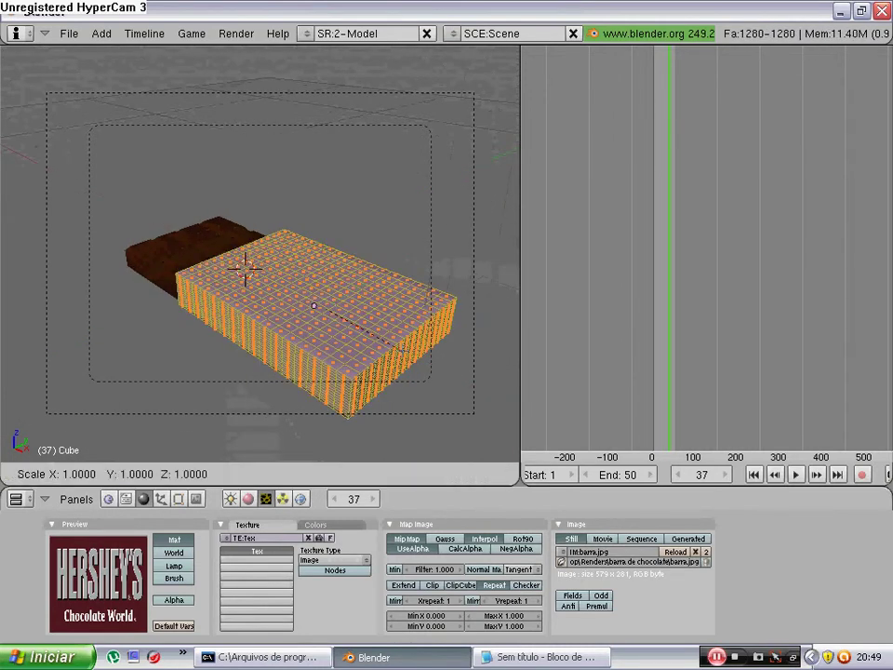
key("y")
key("Escape")
Step: Switch to a zoomed top wireframe view in vertex select and pick a left-edge vertex
key("KP_7")
scroll(405, 343, "up", 3)
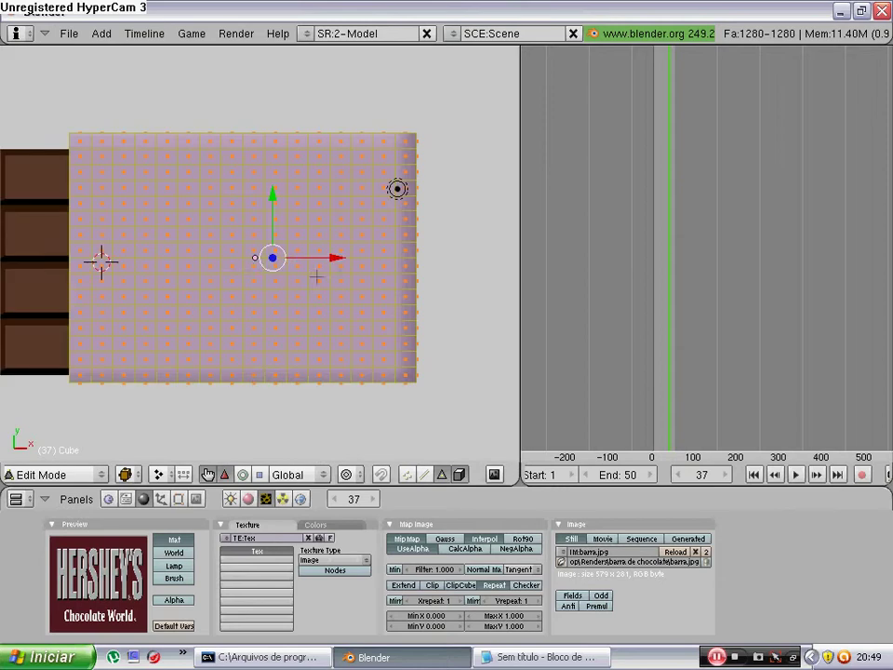
scroll(405, 343, "up", 2)
key("z")
scroll(405, 343, "up", 2)
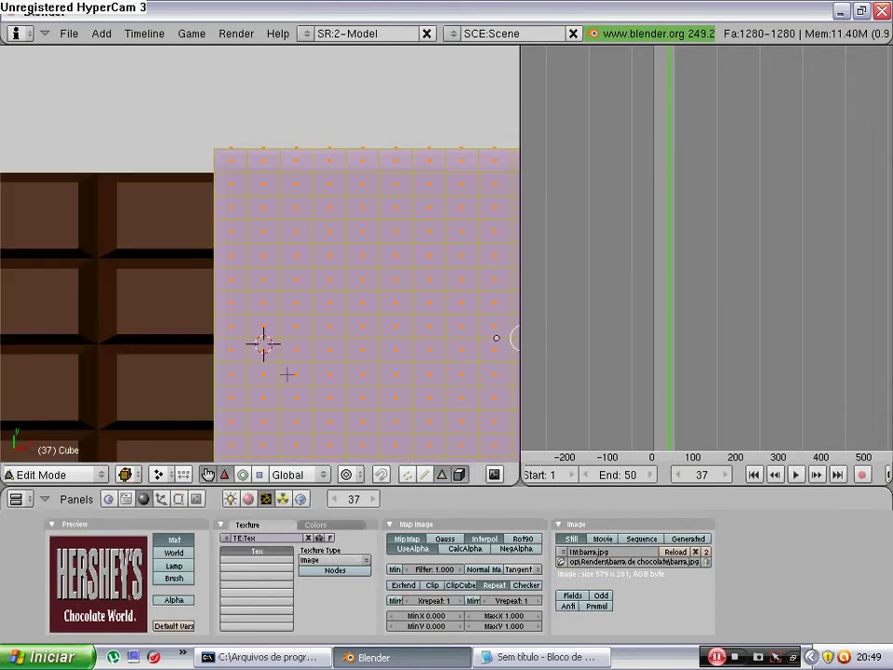
left_click(407, 474)
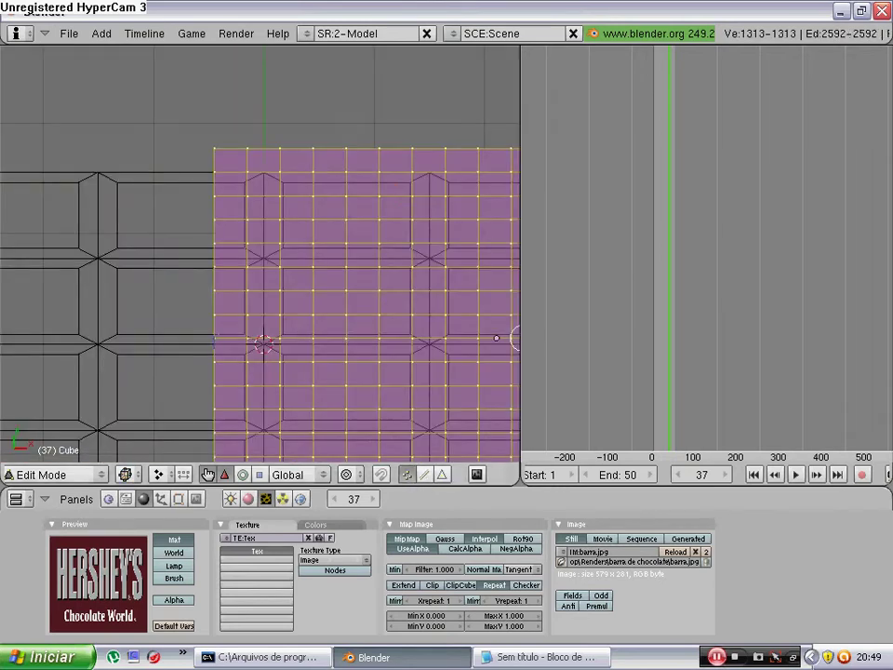
right_click(221, 296)
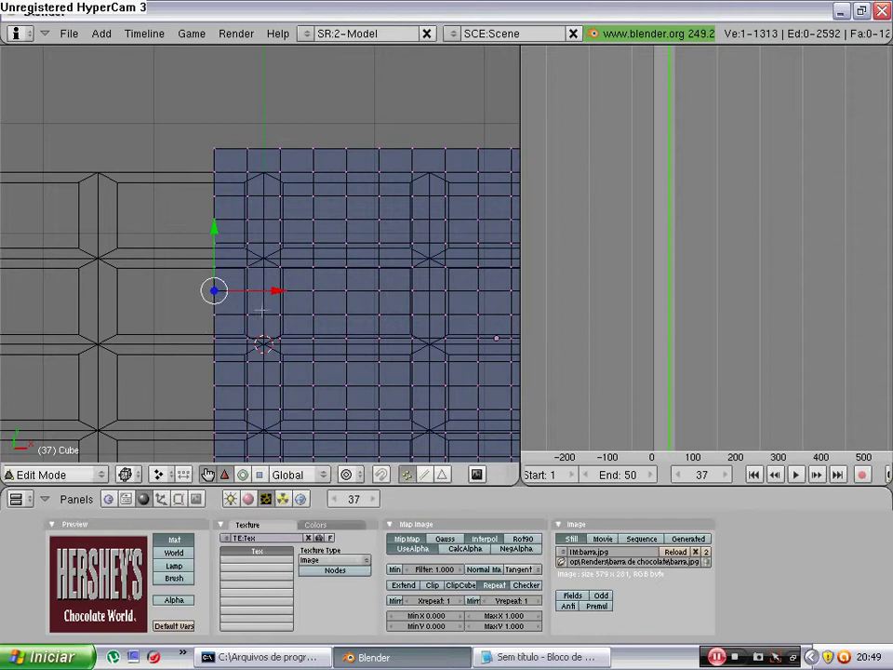
key("g")
key("Escape")
Step: Push the first two left-edge vertices out of line to roughen the edge
mouse_move(324, 356)
middle_mouse_down()
mouse_move(319, 321)
mouse_move(182, 171)
mouse_move(225, 325)
middle_mouse_up()
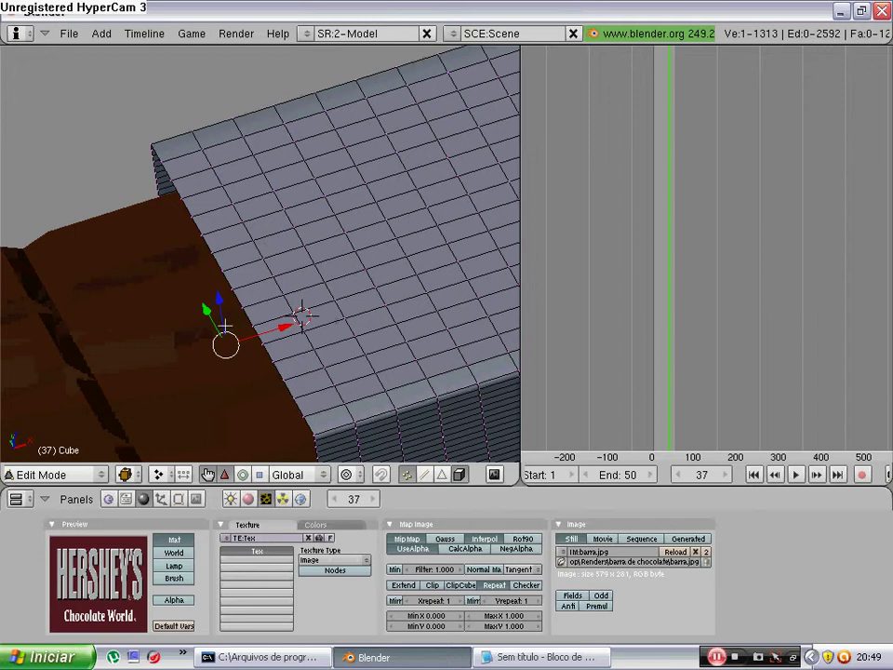
key("KP_7")
key("g")
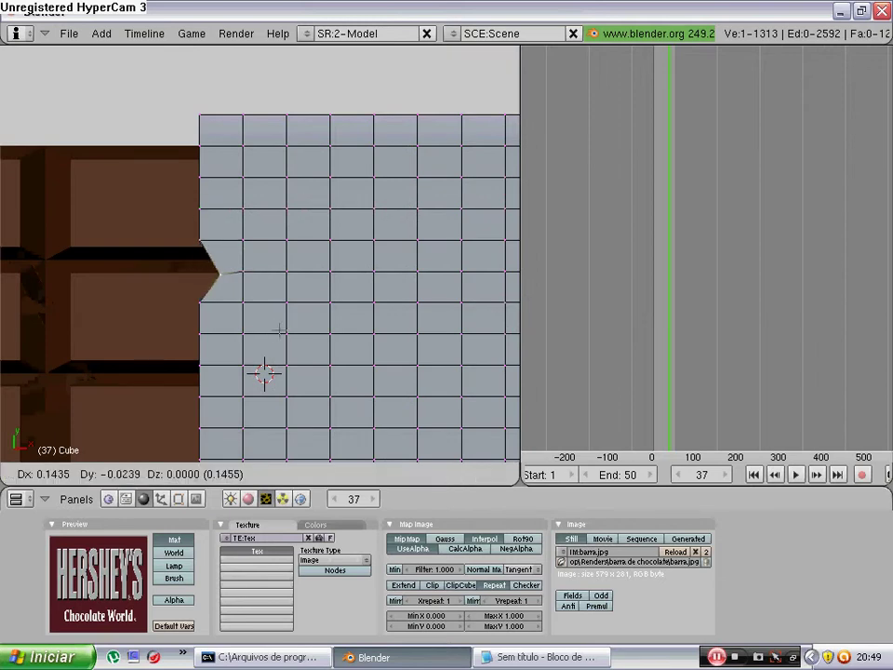
left_click(265, 325)
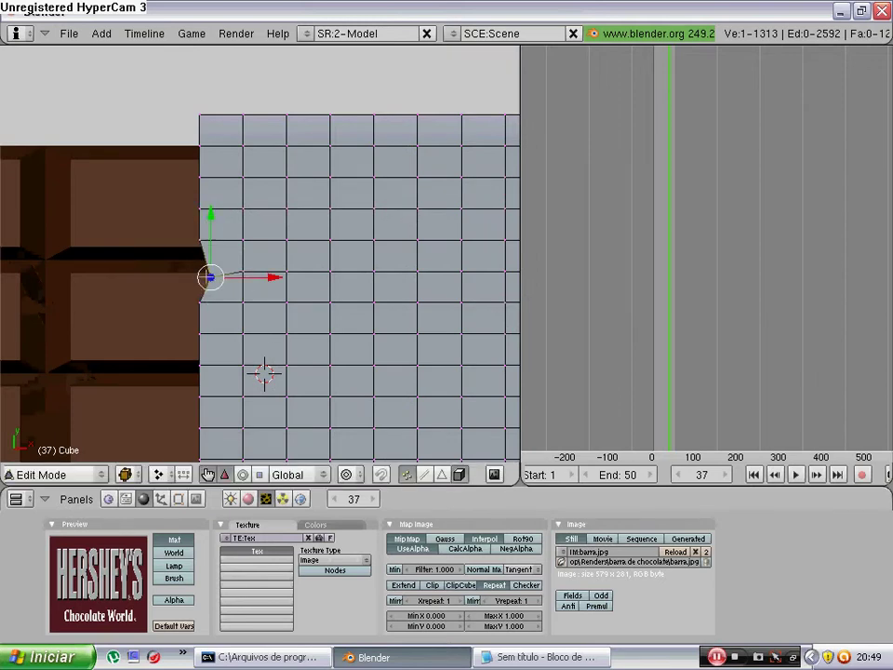
right_click(205, 244)
key("g")
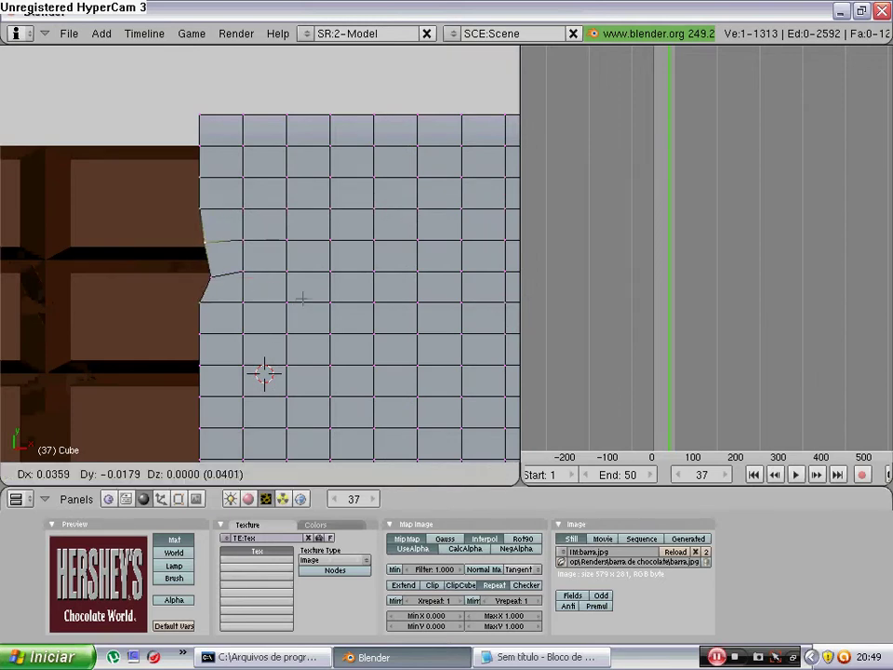
left_click(297, 299)
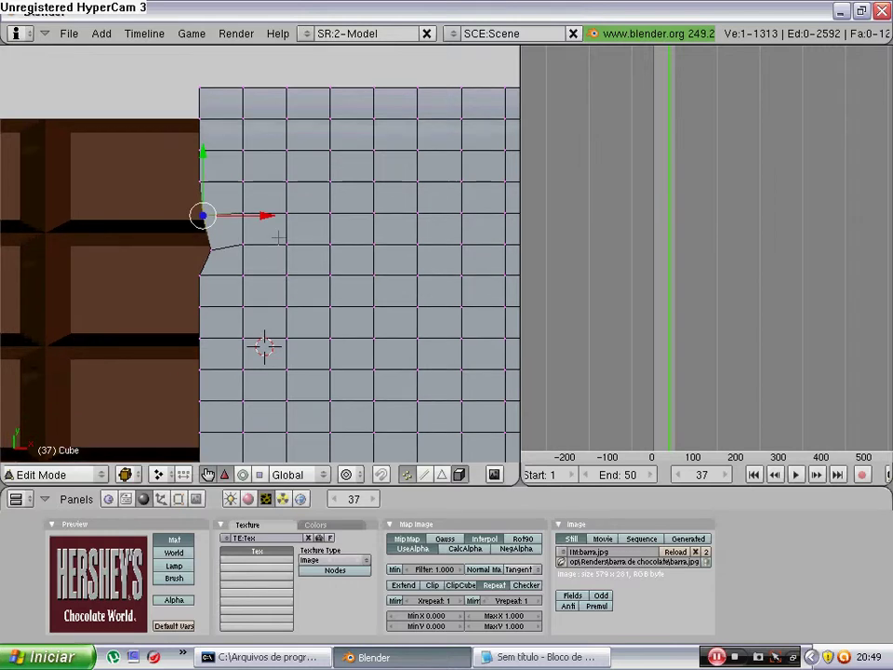
Step: Move two more edge vertices to finish the jagged torn edge, then leave Edit Mode
scroll(260, 270, "down", 3, "shift")
right_click(225, 313)
key("g")
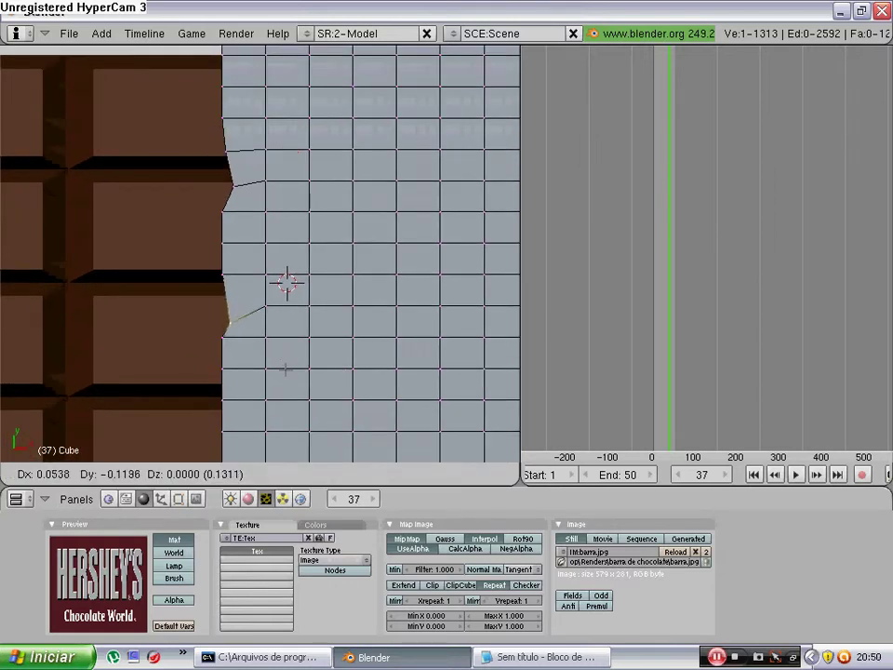
left_click(229, 323)
scroll(232, 316, "down", 3, "shift")
right_click(234, 321)
key("g")
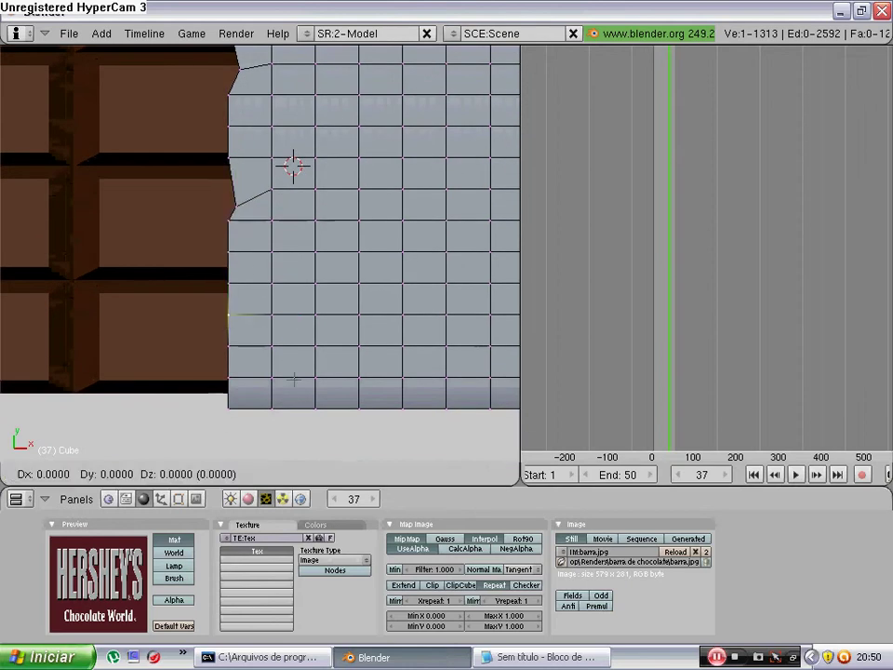
left_click(237, 318)
key("Tab")
scroll(307, 326, "down", 3)
Step: In front view, slide the wrapper along the bar's length
scroll(279, 362, "down", 2)
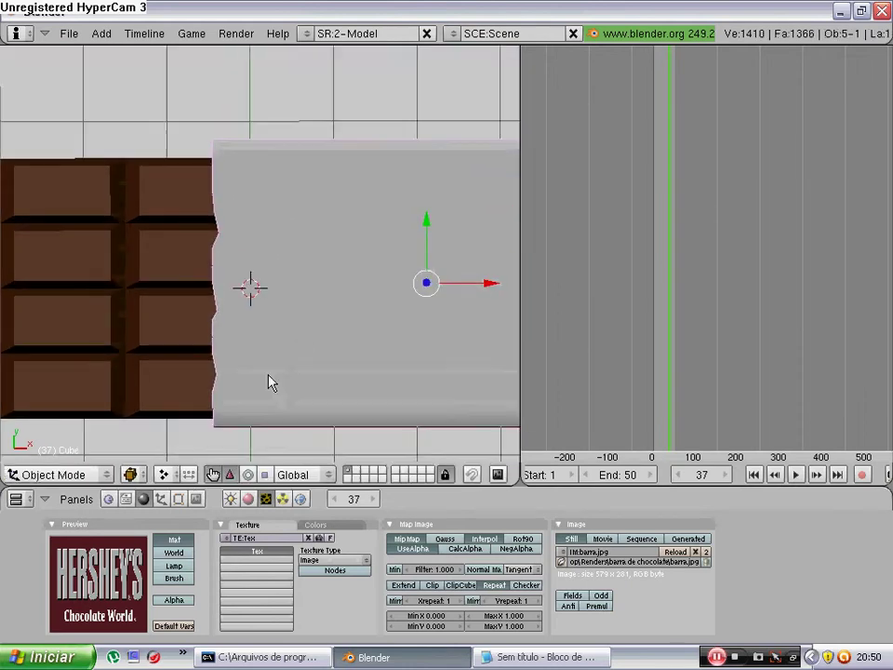
middle_click_drag(269, 382, 292, 291)
scroll(292, 291, "down", 3)
scroll(279, 309, "down", 1)
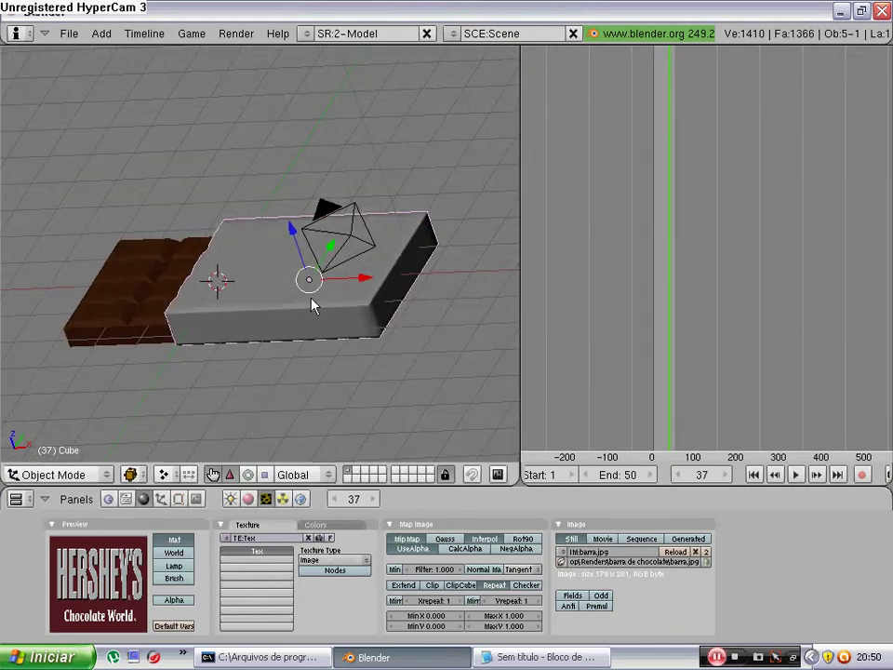
key("KP_1")
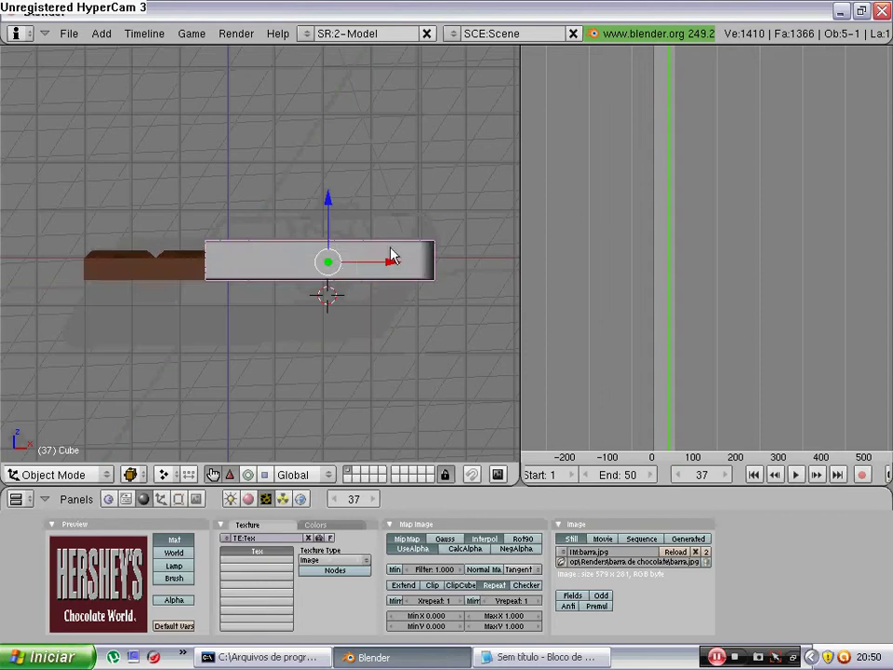
mouse_move(372, 262)
left_mouse_down()
mouse_move(343, 274)
mouse_move(359, 287)
left_mouse_up()
Step: Scale the wrapper mesh to about 0.8 along X and shift it onto the bar
key("Tab")
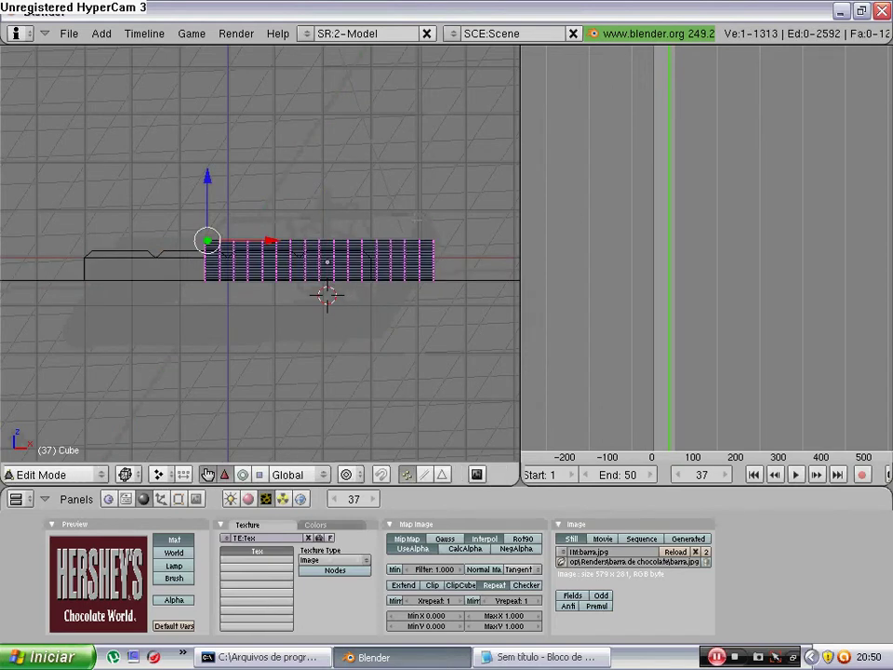
key("s")
key("x")
key("Return")
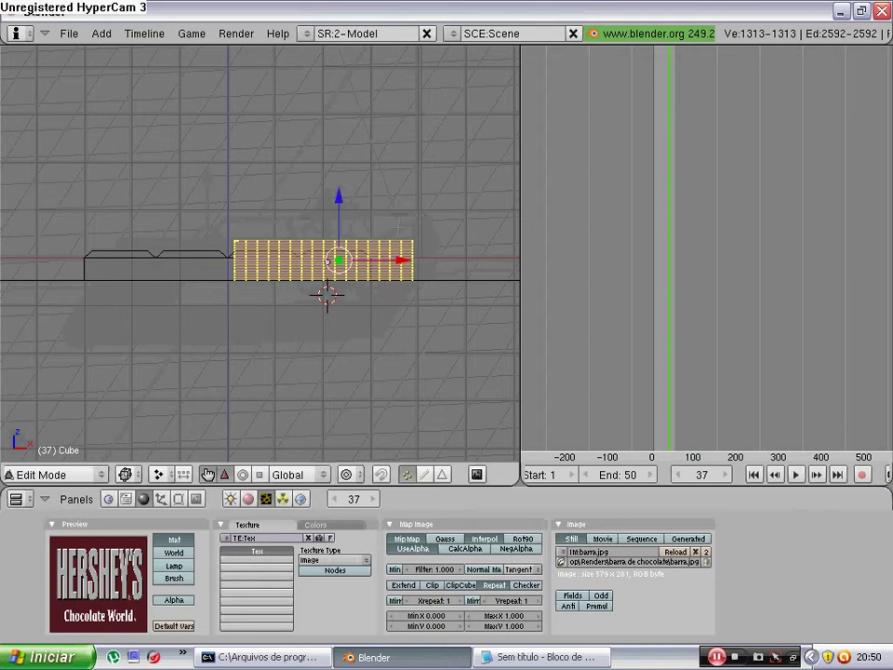
left_click(402, 260)
left_click_drag(402, 260, 377, 261)
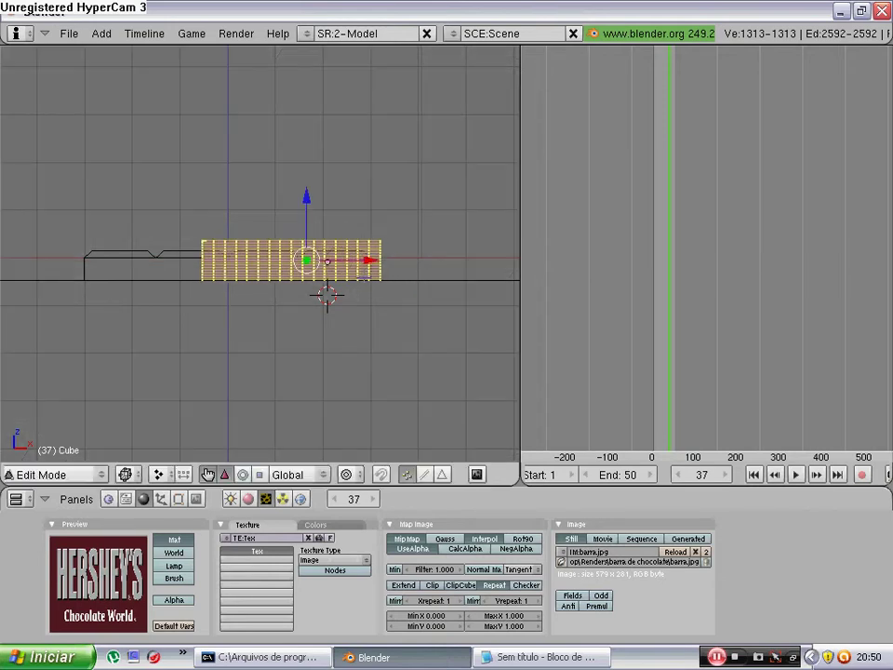
key("Tab")
middle_click_drag(326, 289, 317, 347)
Step: Show the scene textured from the camera view and rewind the animation to frame 1
key("alt+z")
mouse_move(255, 313)
middle_mouse_down()
mouse_move(243, 371)
mouse_move(275, 299)
middle_mouse_up()
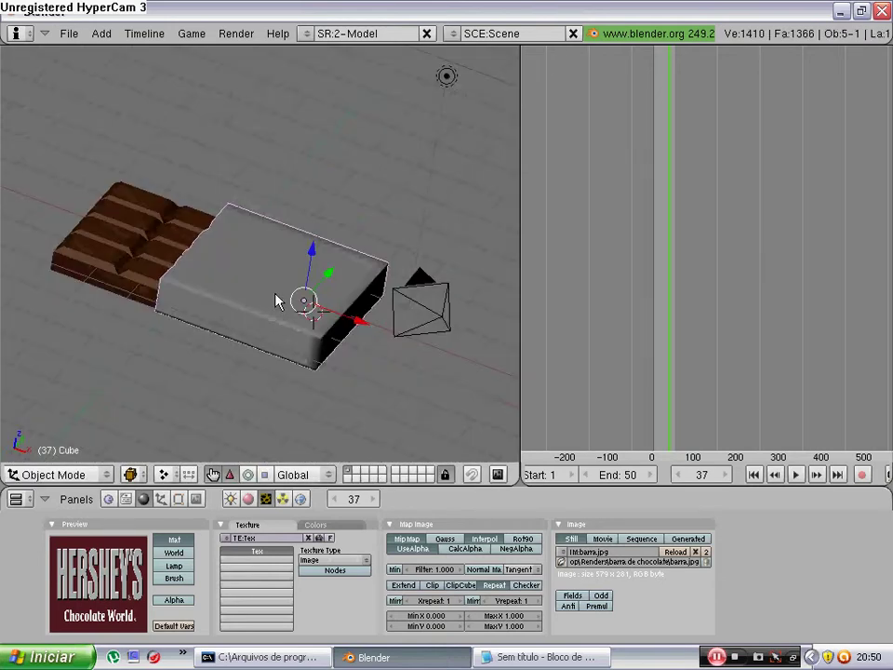
key("KP_0")
left_click(753, 474)
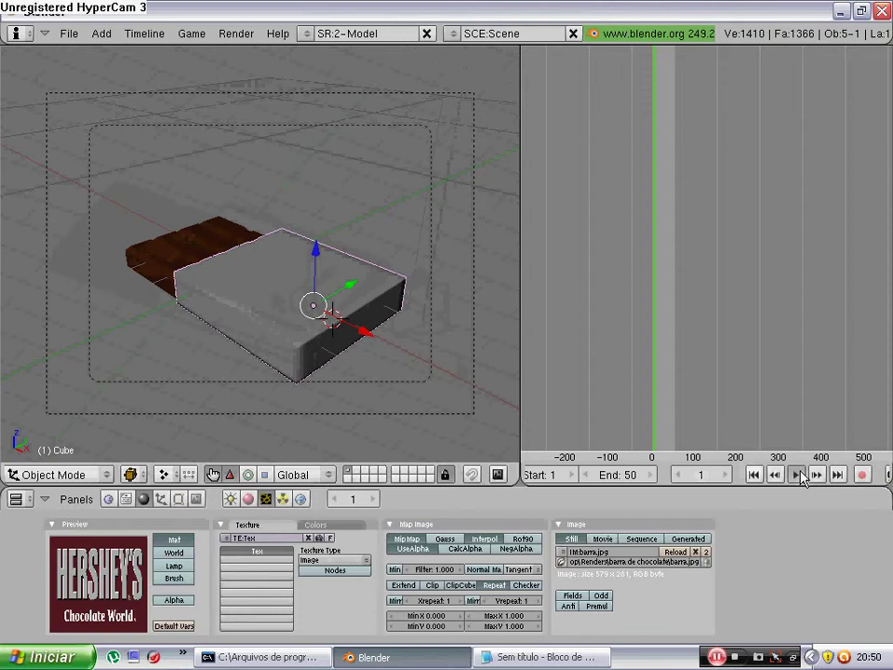
Step: Play the crumpling animation to frame 28, then inspect it in side wireframe view
left_click(795, 474)
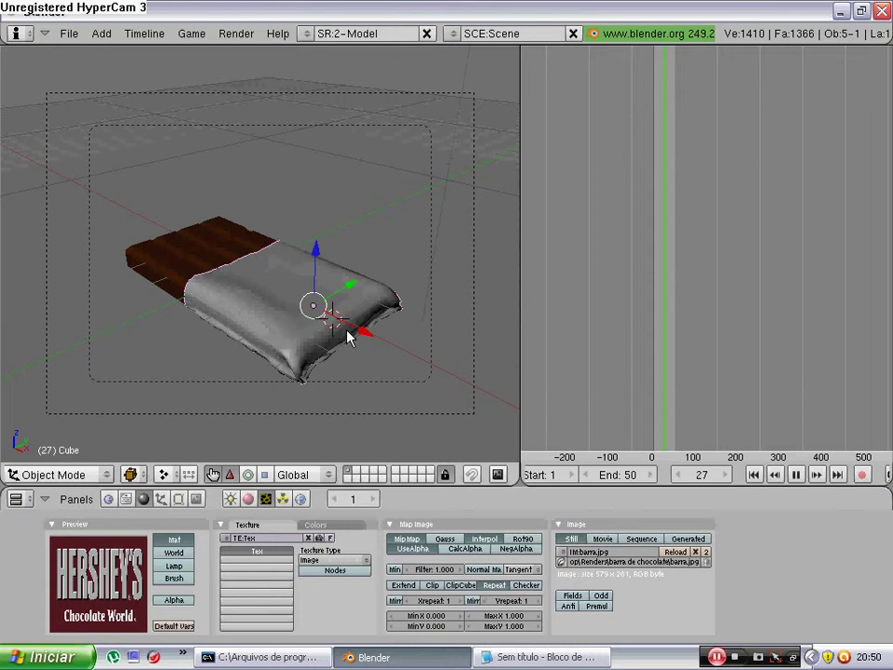
key("Escape")
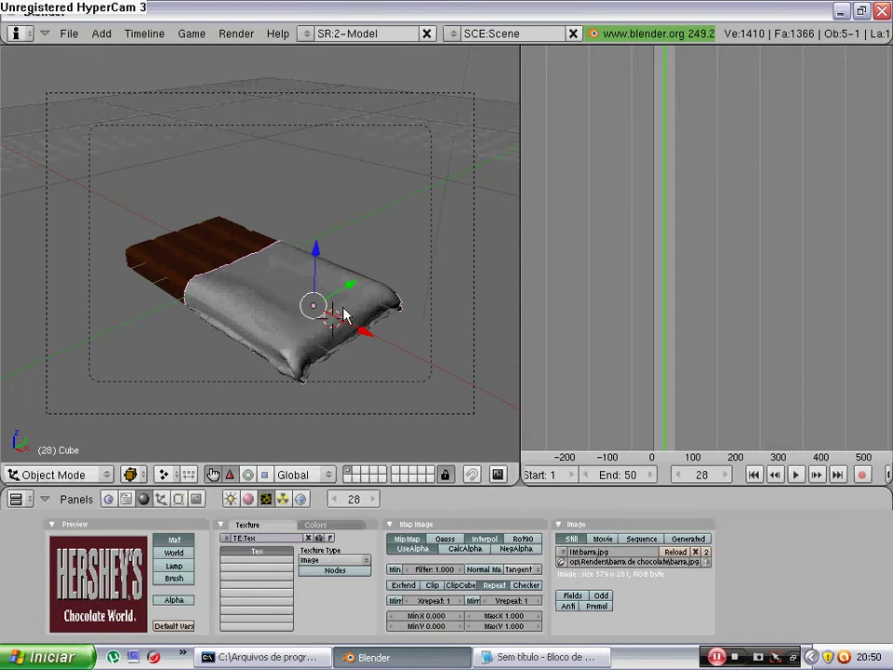
middle_click_drag(371, 307, 349, 249)
scroll(358, 270, "up", 3)
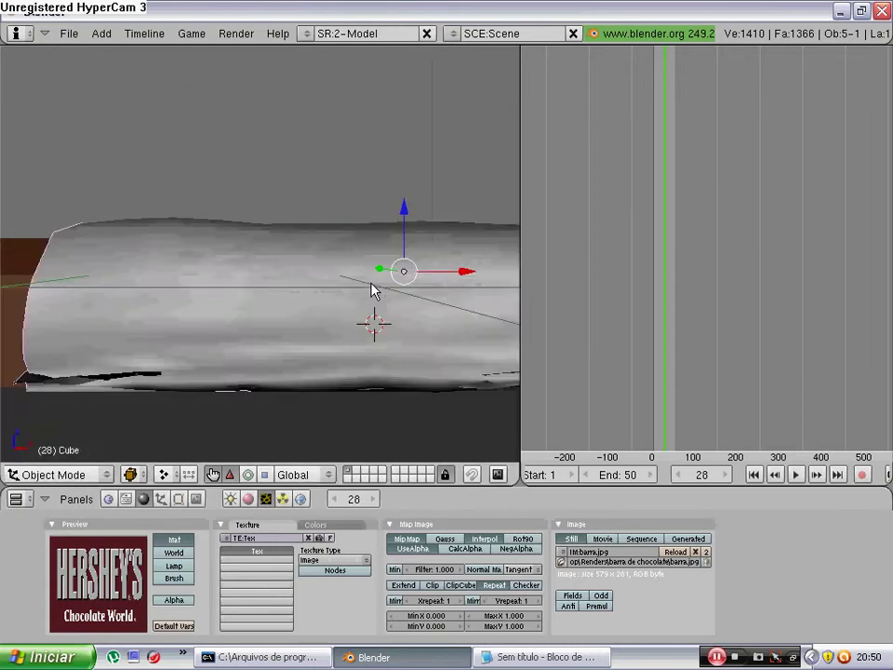
key("z")
key("KP_1")
scroll(371, 289, "down", 3)
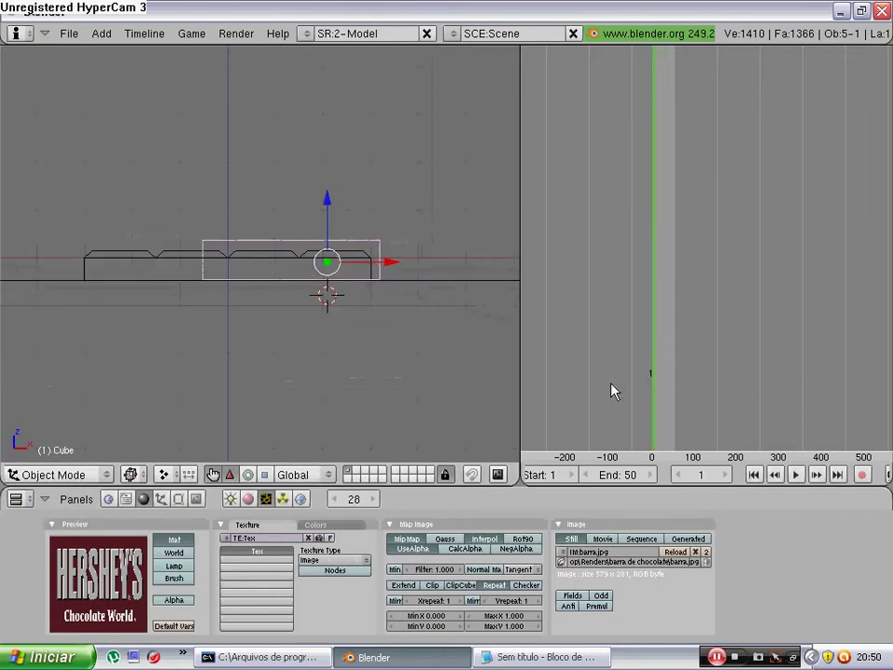
Step: Jump back to frame 1, nudge the wrapper along X, and return to camera view
key("shift+Left")
scroll(415, 289, "up", 2)
key("g")
key("x")
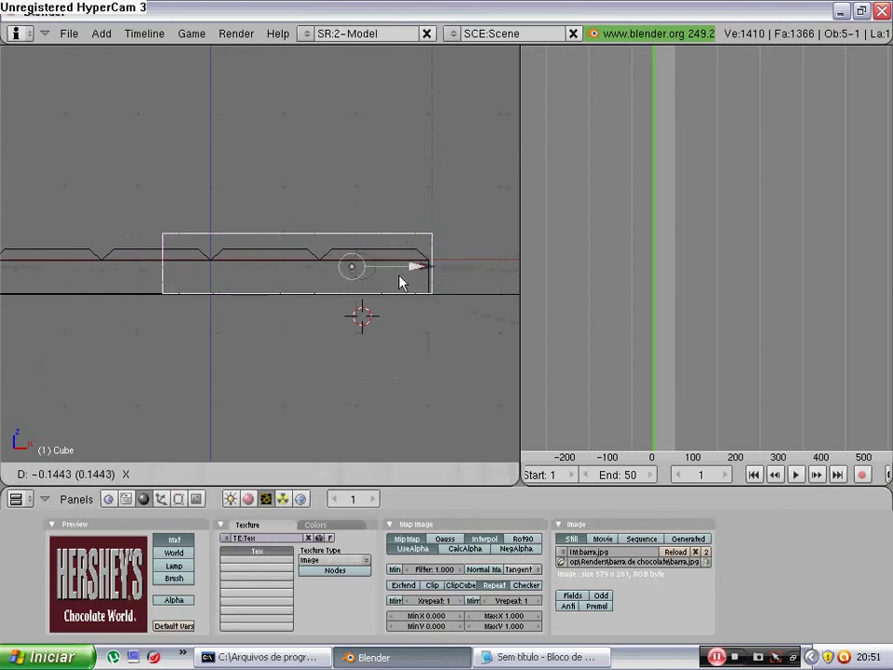
left_click(398, 285)
key("KP_0")
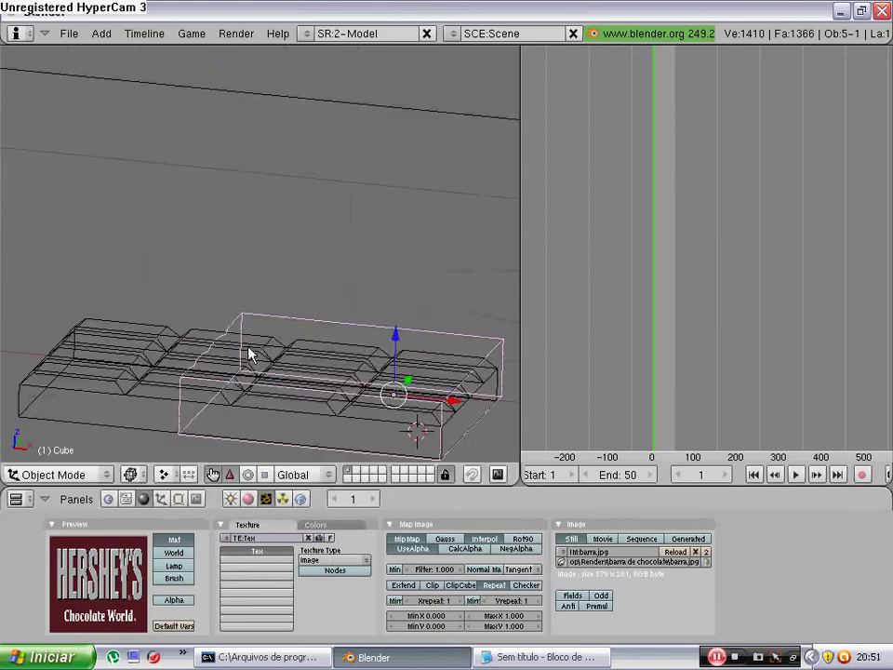
Step: Play the animation with Textured display to watch the Hershey's-labelled wrapper drape over the bar
left_click(796, 475)
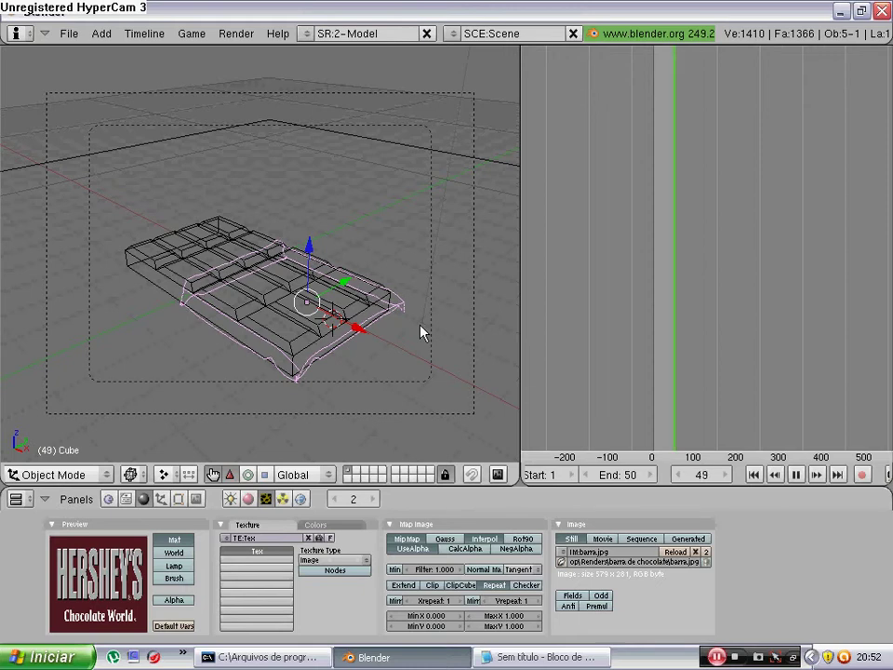
key("z")
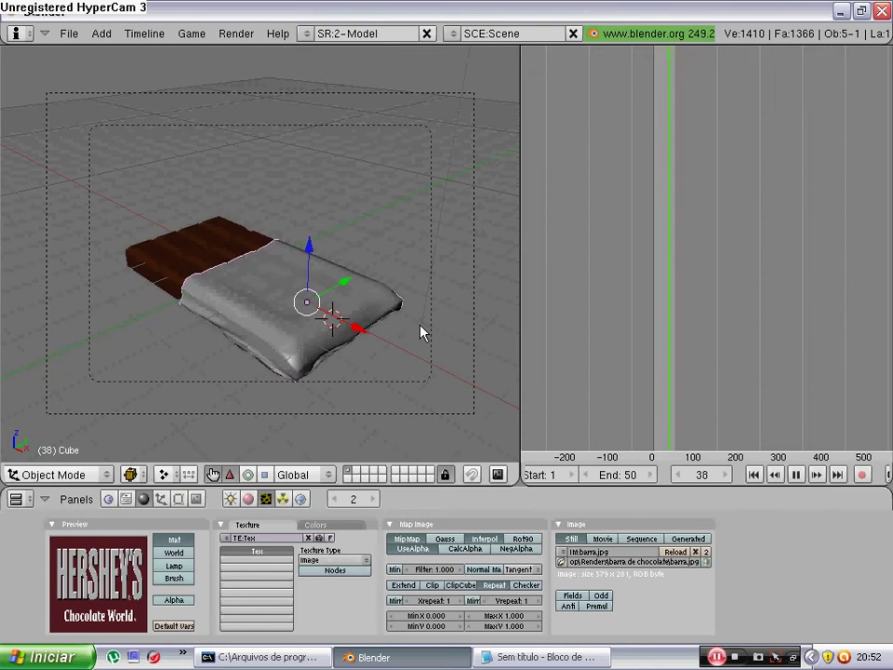
key("alt+z")
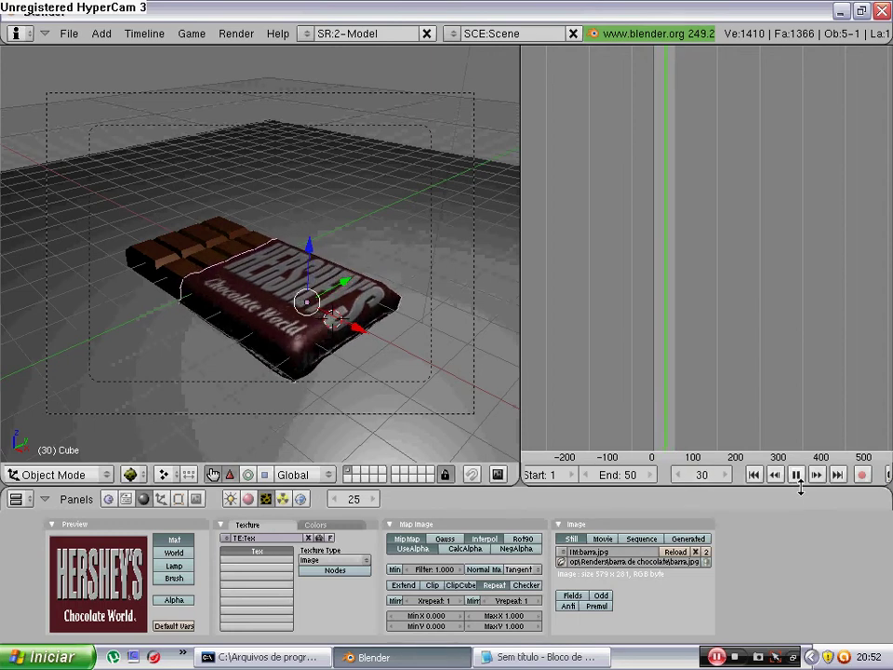
Step: View the bar from above, pause playback and scrub through the crumpling frames
middle_click_drag(199, 265, 346, 272)
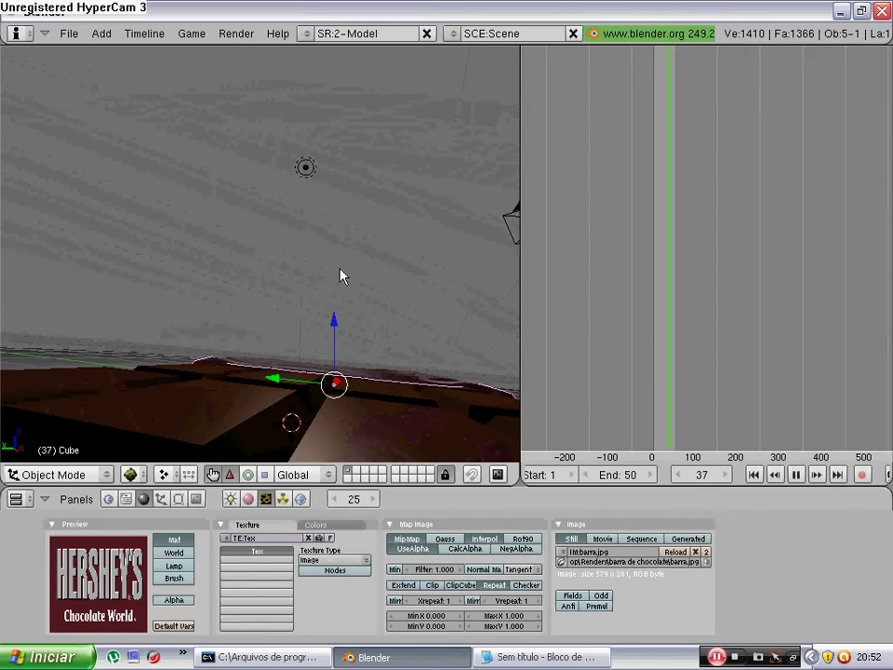
mouse_move(342, 277)
middle_mouse_down()
mouse_move(211, 404)
mouse_move(268, 354)
mouse_move(225, 273)
mouse_move(306, 317)
middle_mouse_up()
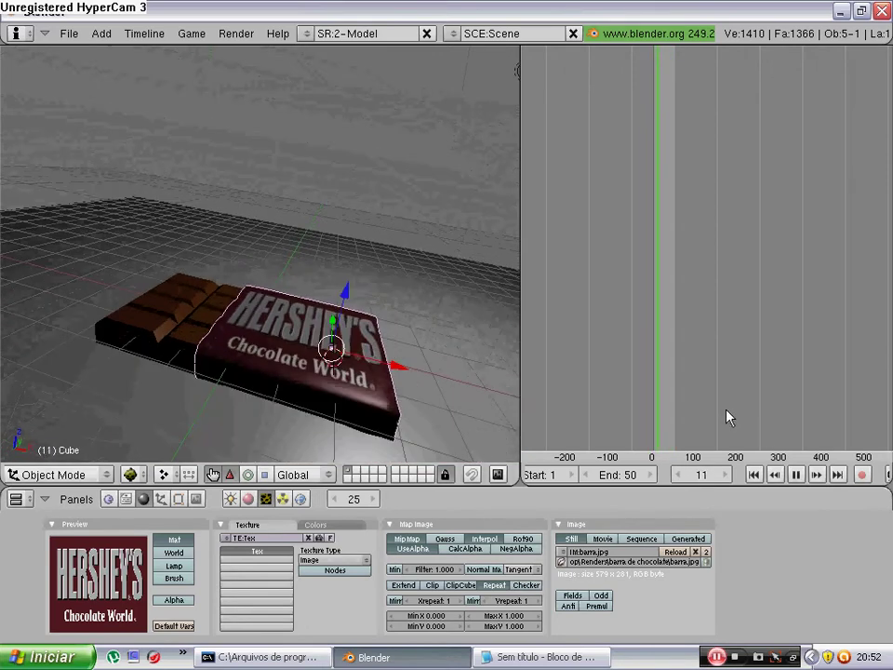
left_click(792, 474)
left_click(678, 434)
mouse_move(680, 439)
left_mouse_down()
mouse_move(670, 439)
mouse_move(684, 431)
left_mouse_up()
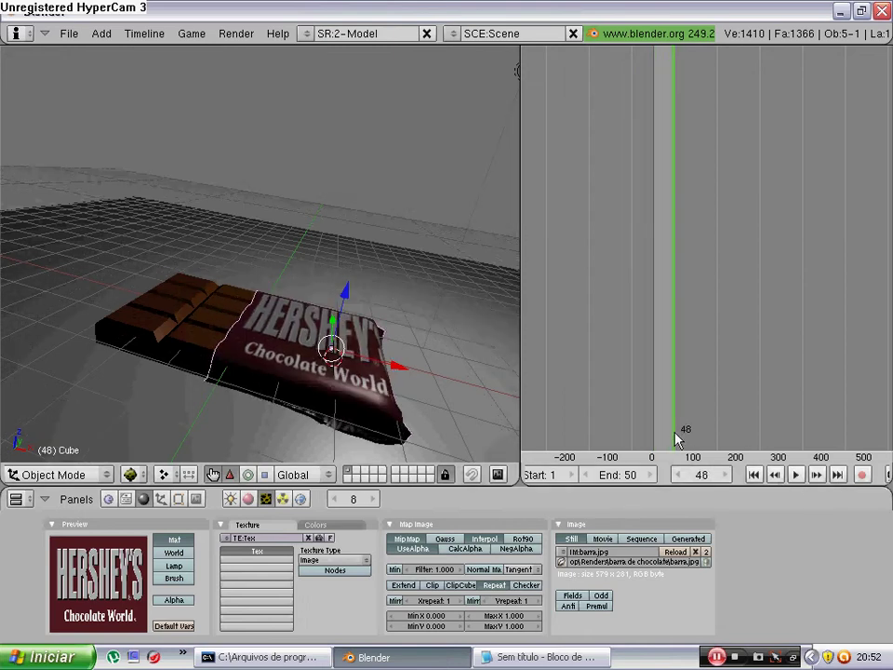
Step: Set the current frame to 50 and orbit to frame the settled wrapper
left_click(701, 475)
type("50")
key("Return")
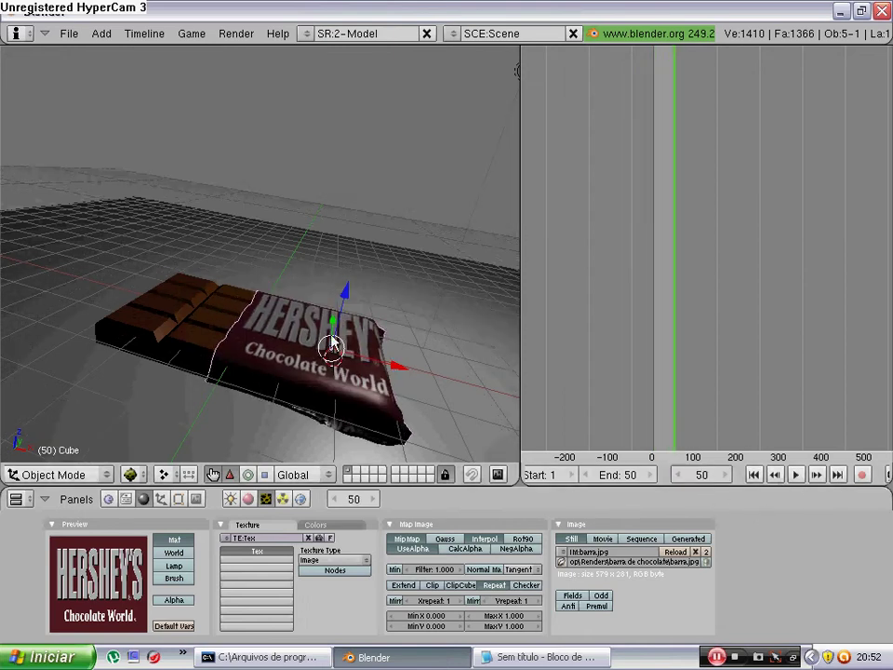
mouse_move(329, 348)
middle_mouse_down()
mouse_move(235, 298)
mouse_move(299, 304)
mouse_move(285, 310)
middle_mouse_up()
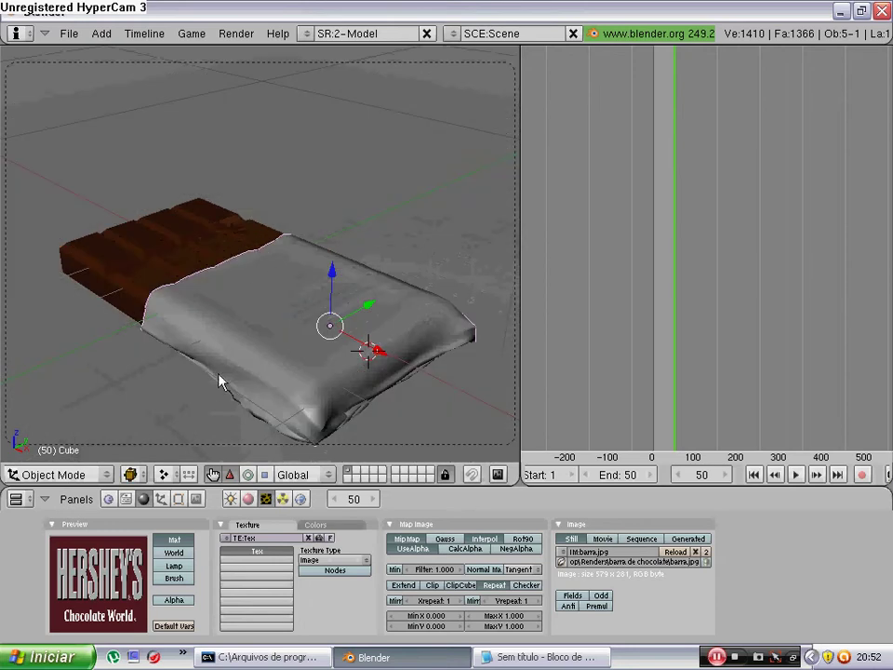
scroll(220, 381, "down", 2)
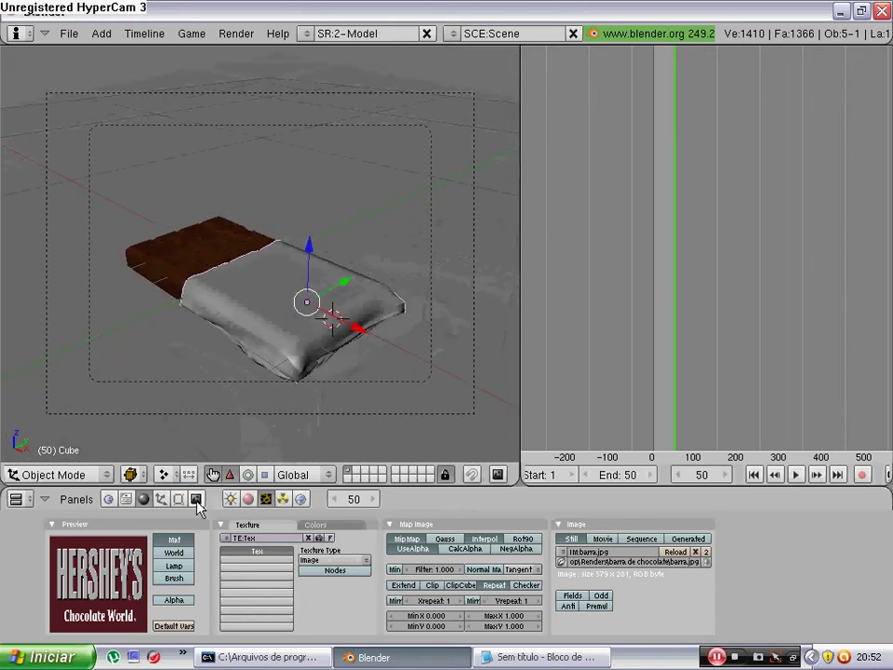
Step: In top view, UV-map the floor plane with Project from View (Bounds)
left_click(179, 499)
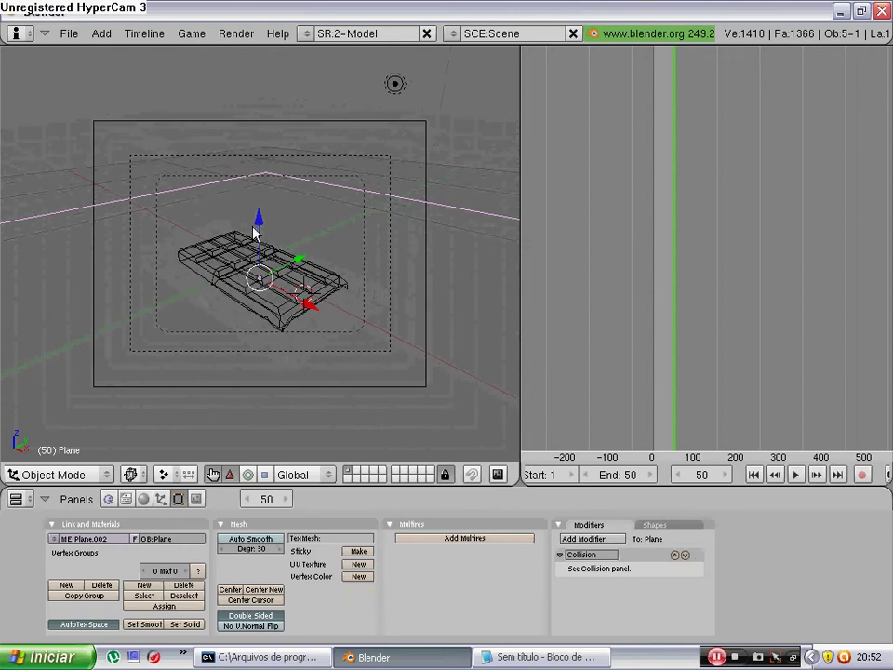
key("KP_7")
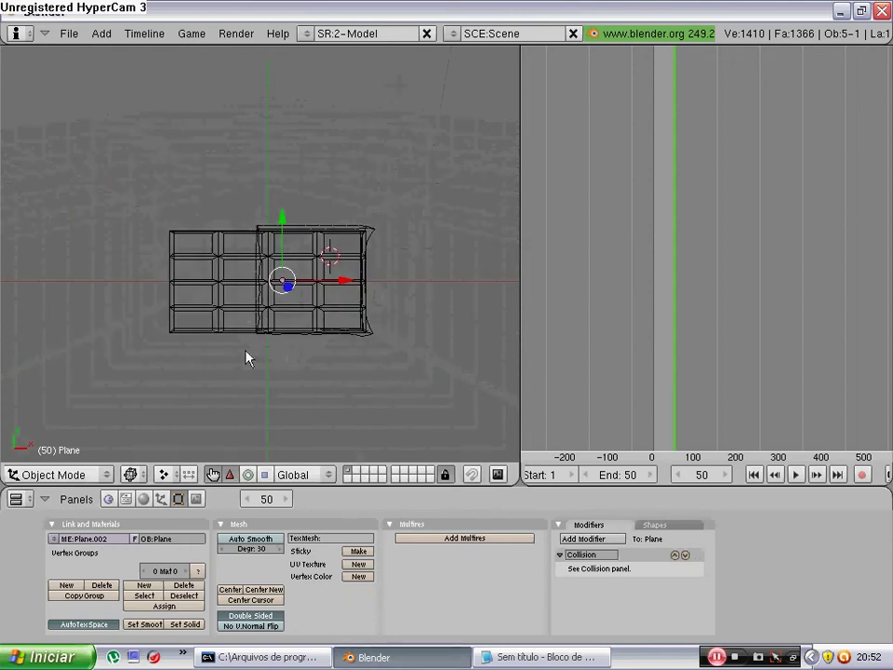
scroll(248, 357, "down", 5)
key("Tab")
key("u")
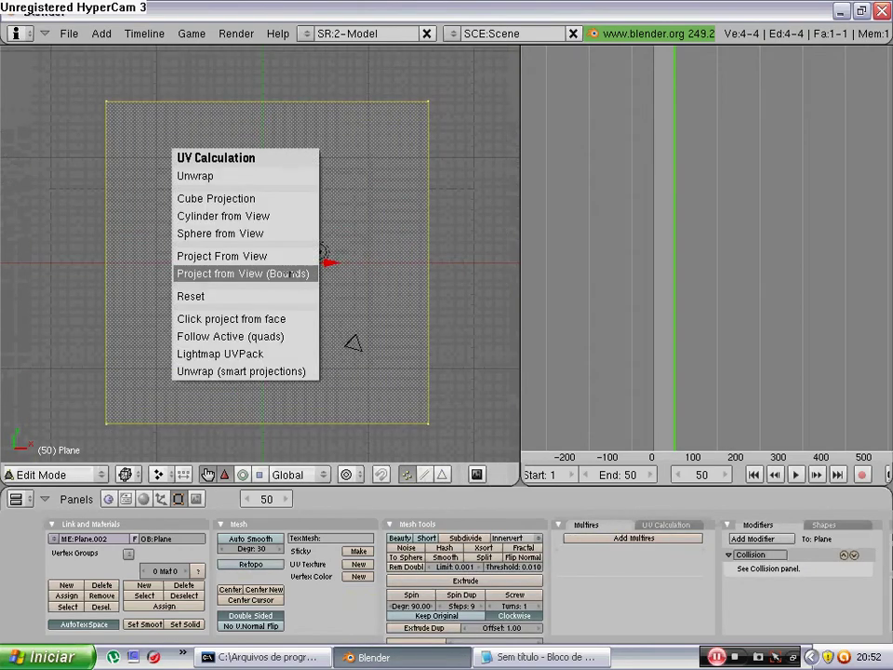
left_click(185, 272)
Step: Add a new white material to the floor plane
left_click(163, 501)
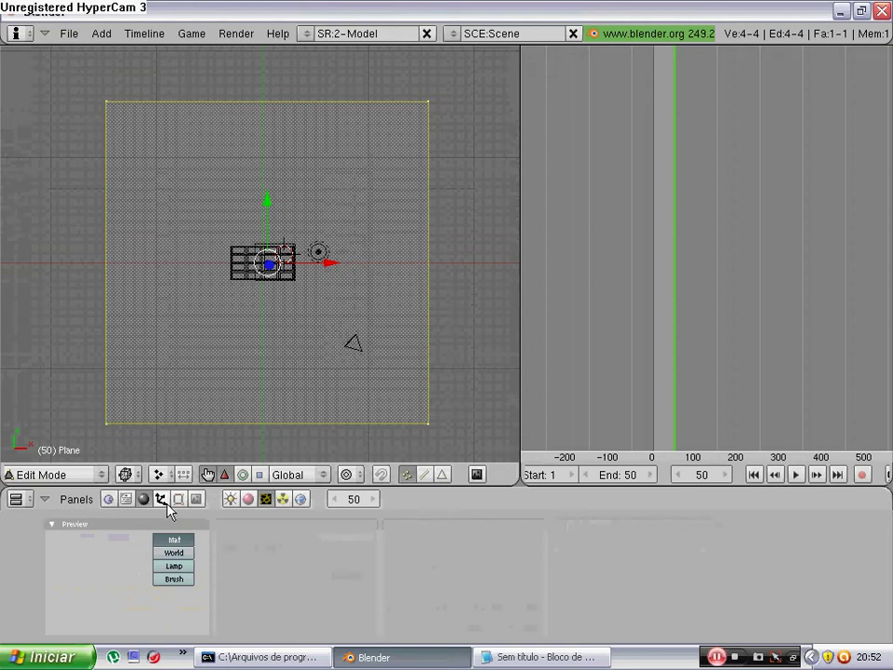
left_click(247, 500)
left_click(261, 554)
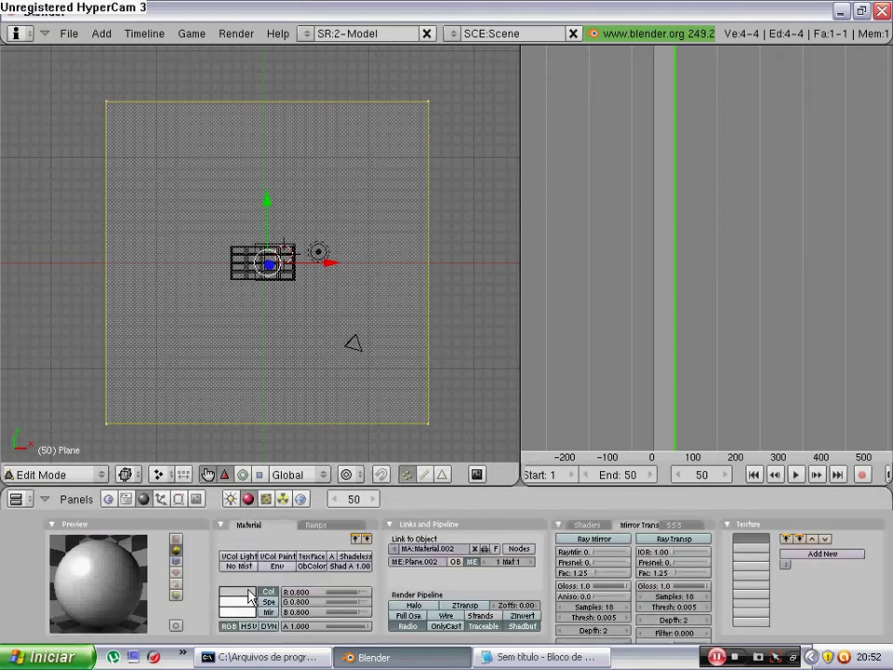
left_click(237, 591)
left_click(228, 484)
Step: Add a new Image texture, Tex.001, to the floor material
left_click(266, 499)
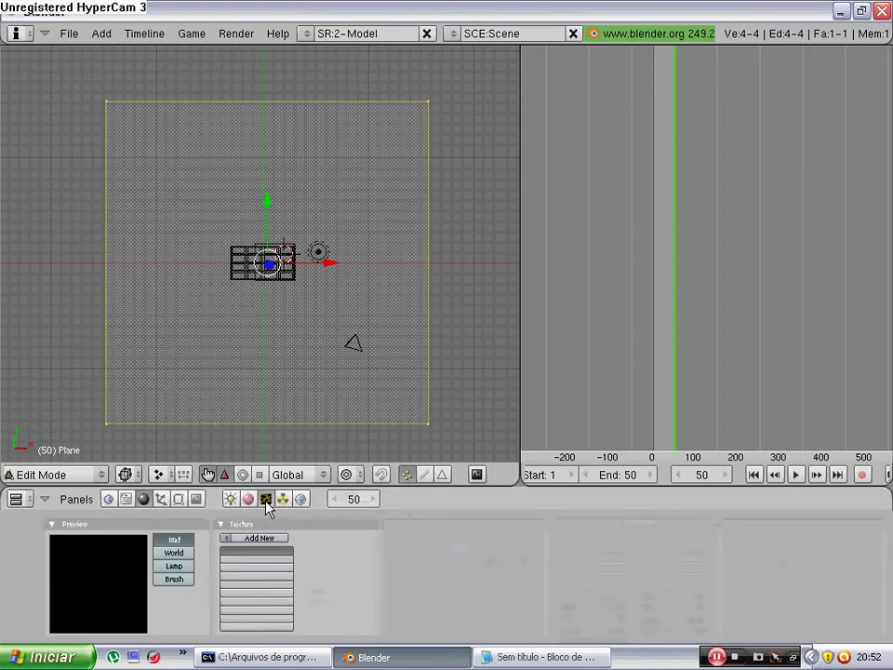
left_click(259, 537)
left_click(333, 561)
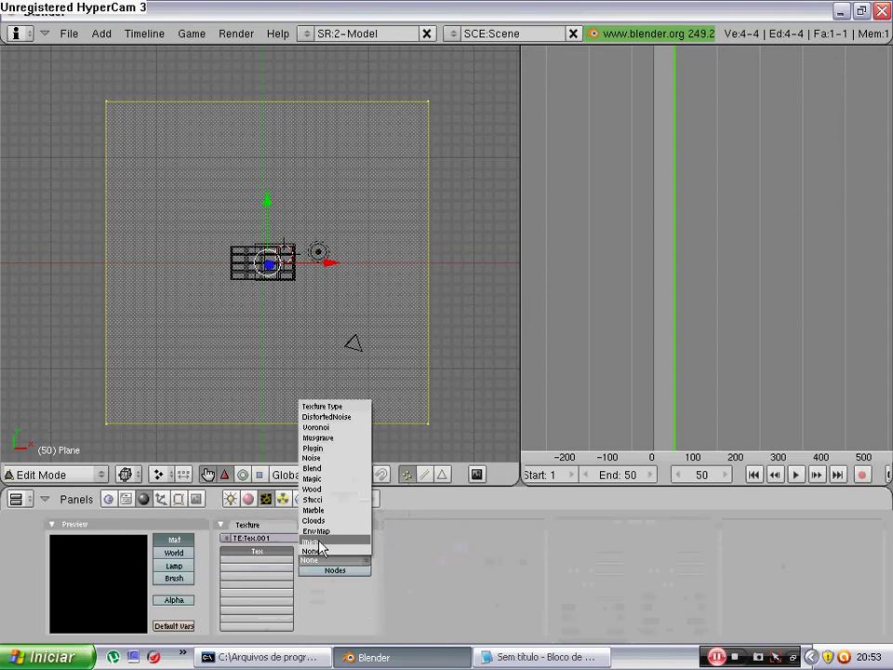
left_click(311, 540)
left_click(564, 551)
left_click(578, 552)
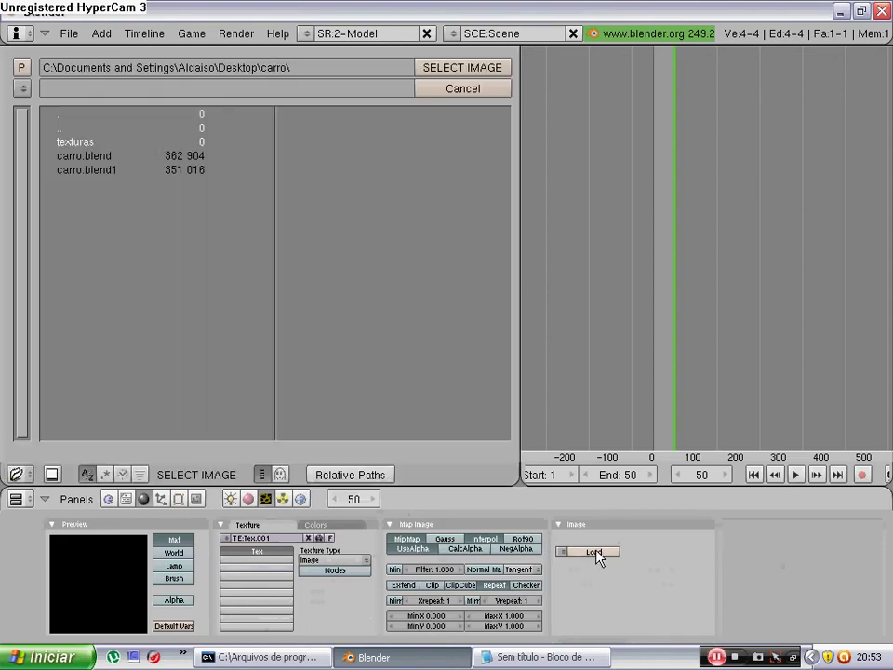
Step: Load Chao.png from the Desktop Renders folder, then unlink it and exit Edit Mode
left_click(23, 88)
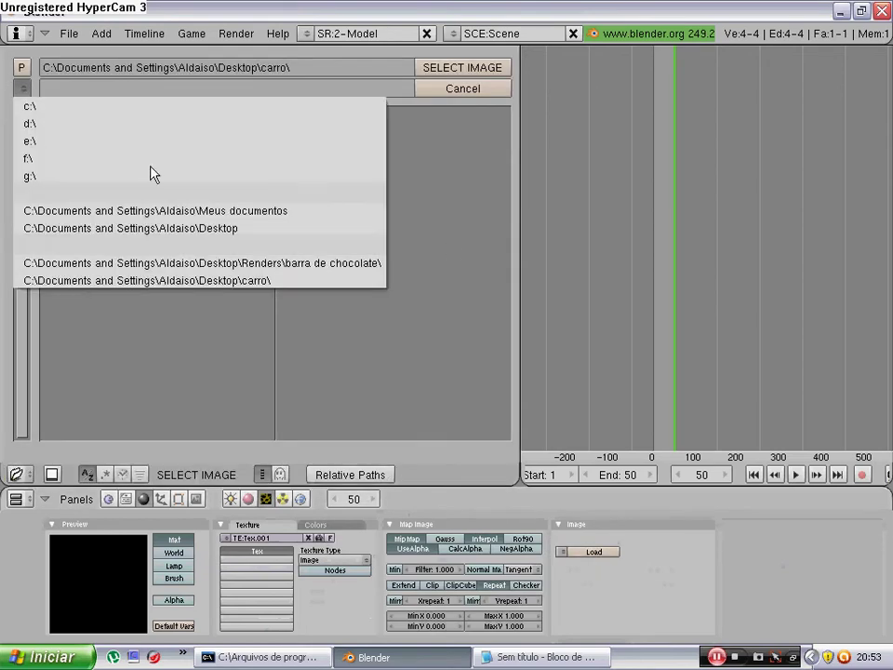
left_click(254, 233)
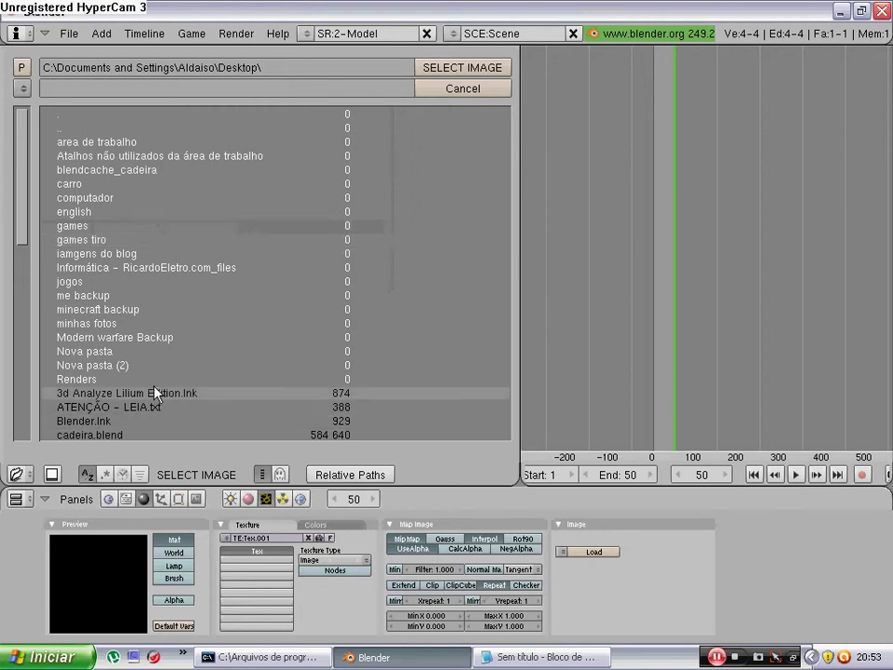
left_click(76, 379)
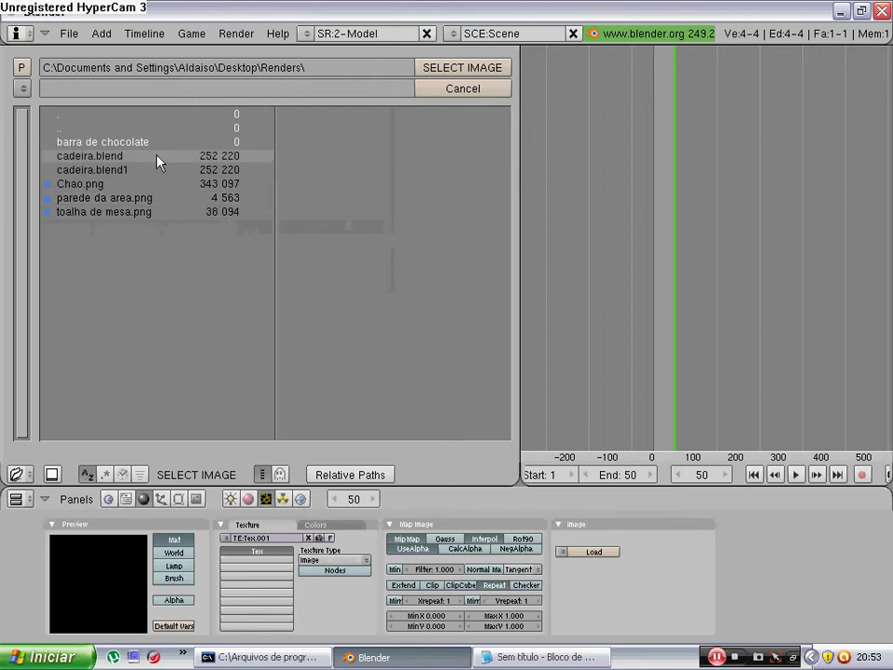
left_click(183, 186)
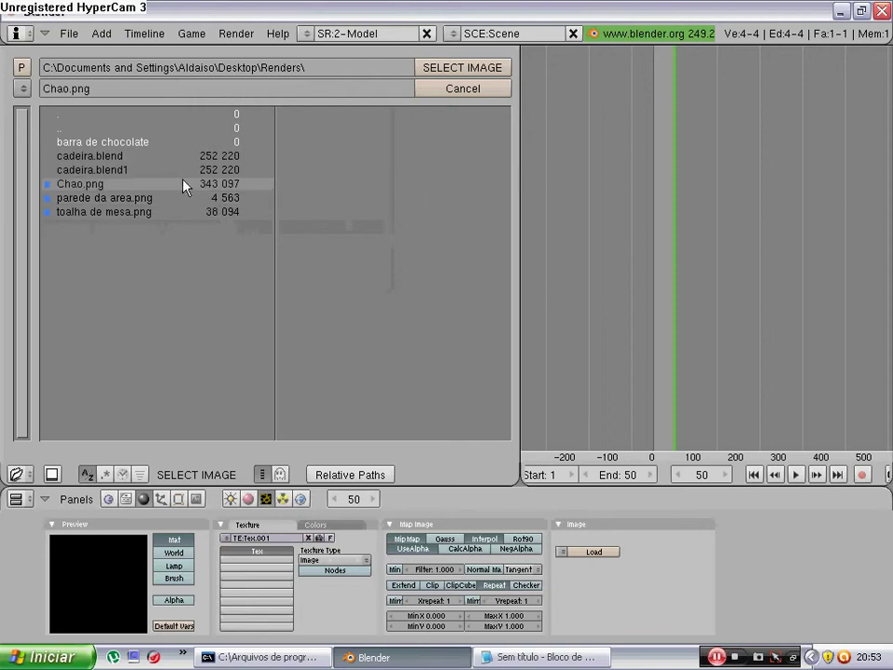
left_click(462, 66)
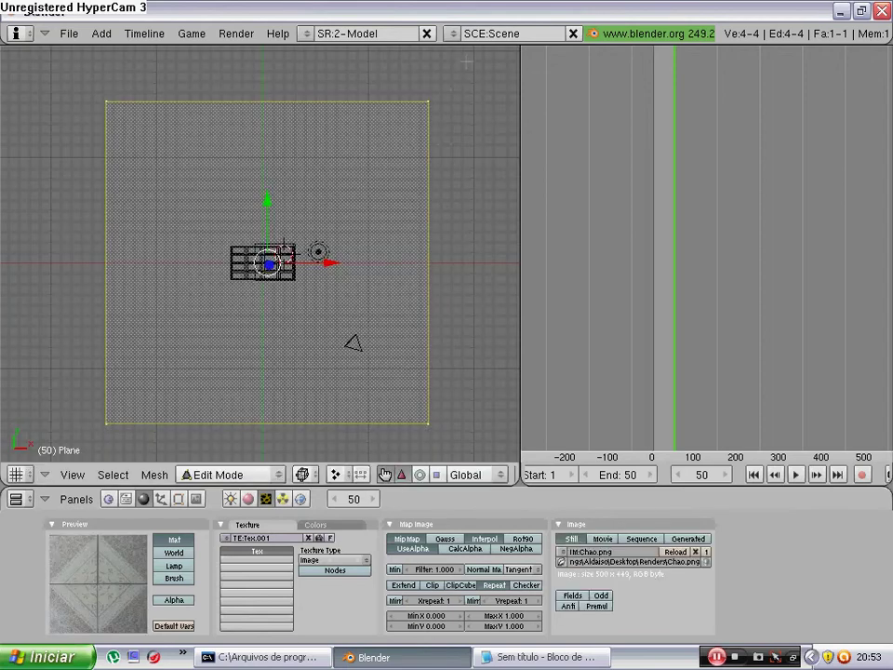
left_click(695, 552)
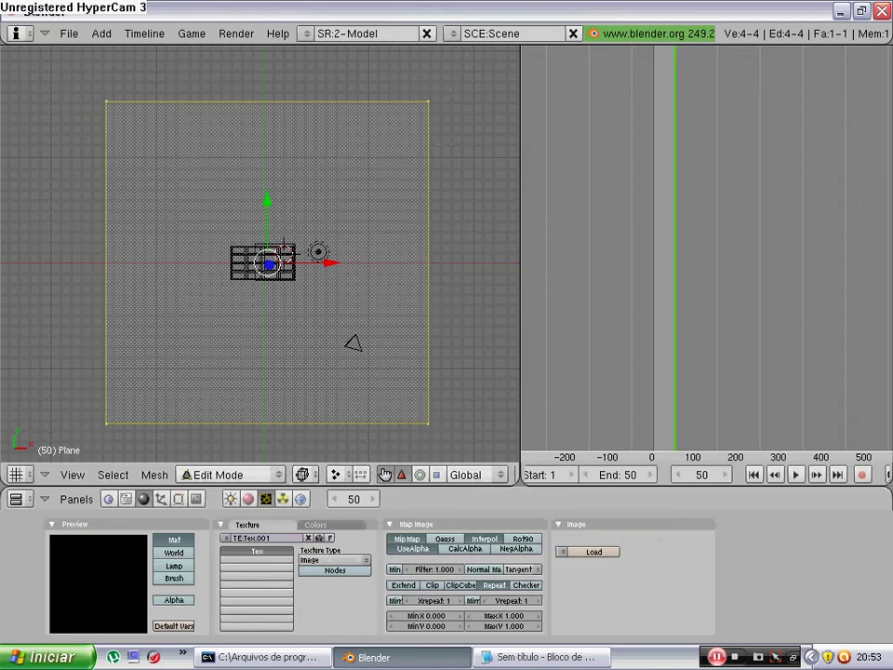
key("Tab")
Step: Set the floor plane's material colour to pale yellow
left_click(249, 499)
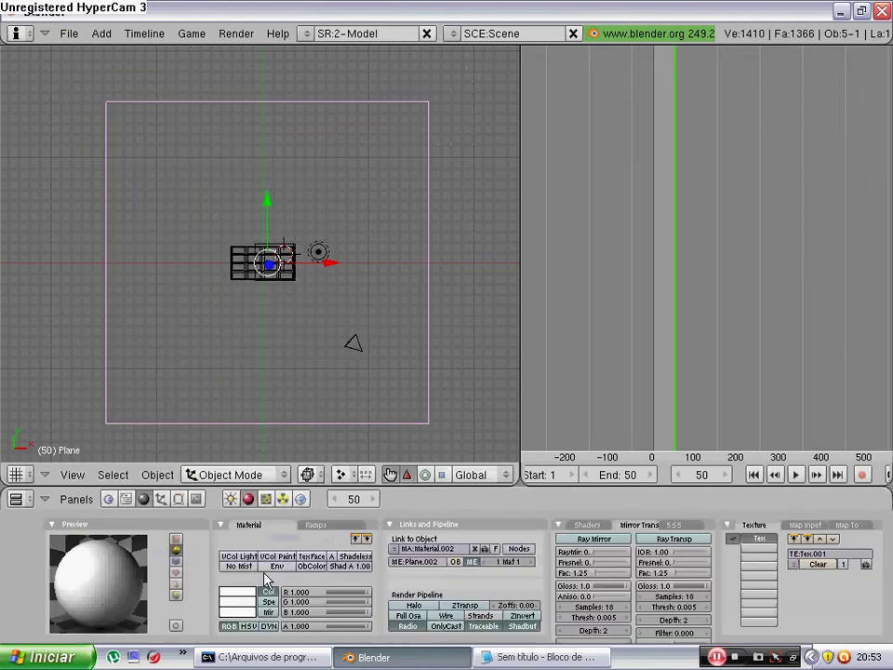
left_click(247, 591)
left_click(228, 584)
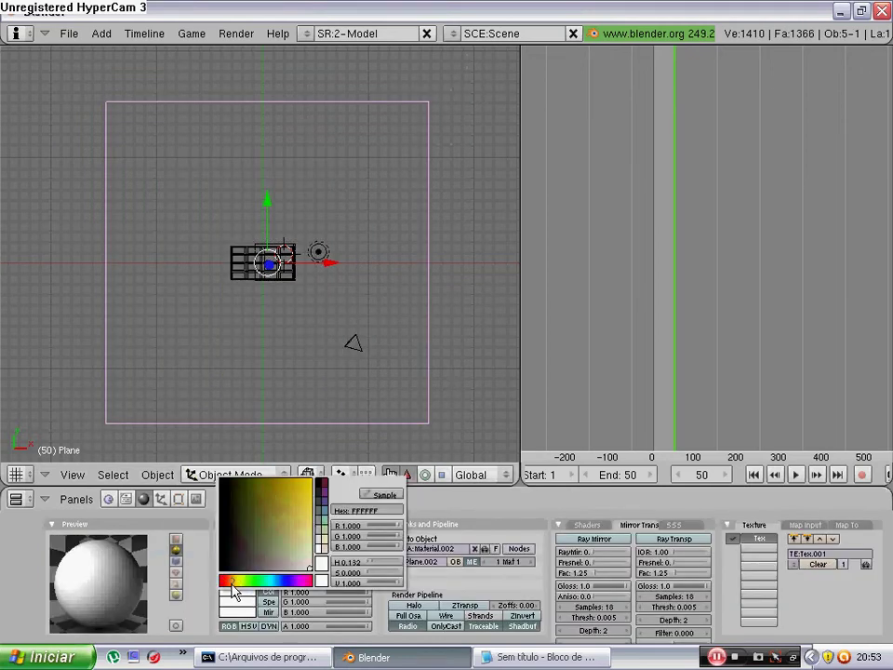
left_click(315, 563)
Step: Switch to camera view with textured viewport display
key("KP_0")
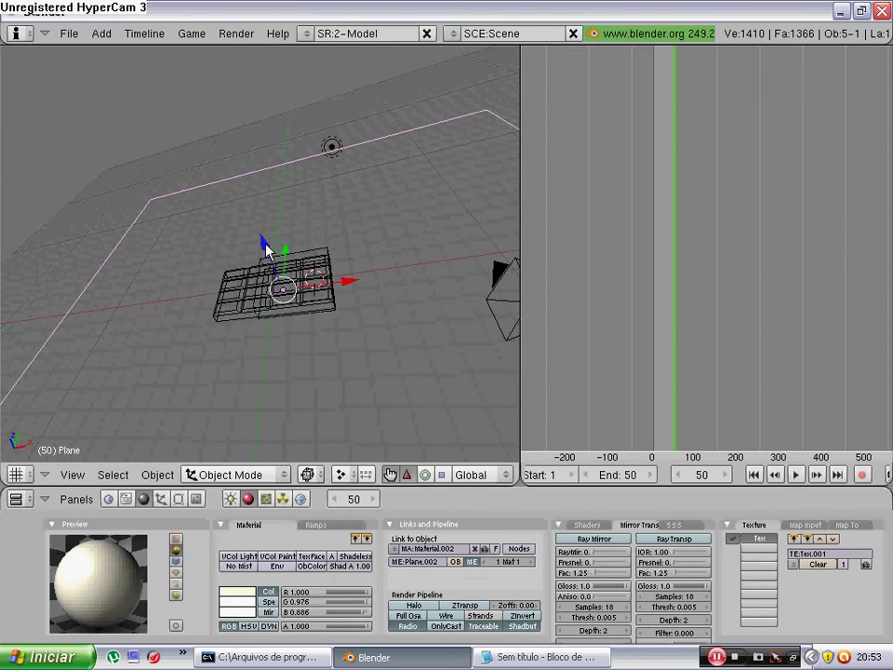
key("alt+z")
scroll(305, 332, "up", 5)
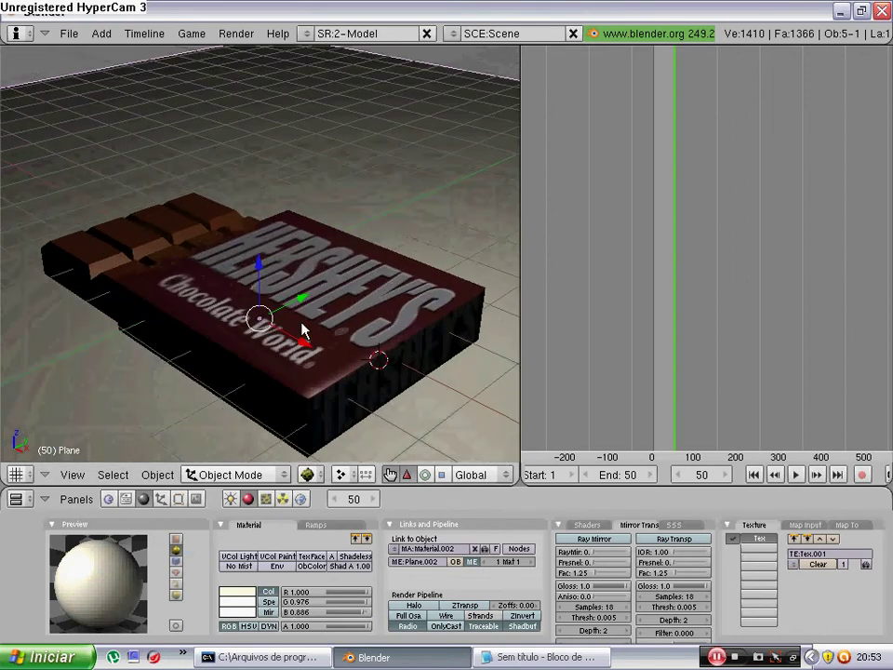
scroll(305, 331, "up", 2)
scroll(307, 307, "down", 5)
scroll(306, 297, "down", 4)
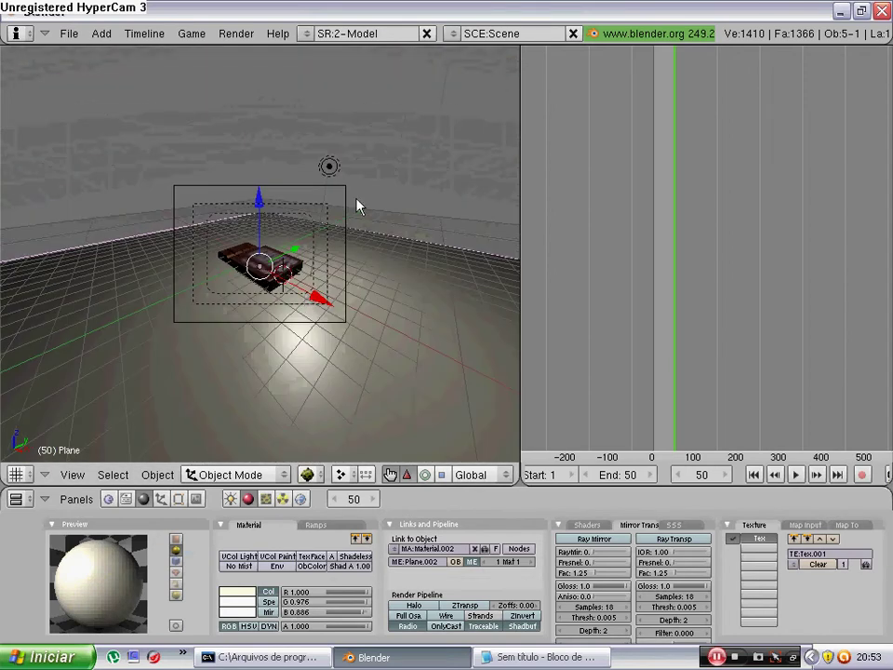
Step: Select the spot lamp and move it to a new position above the scene
right_click(328, 168)
key("g")
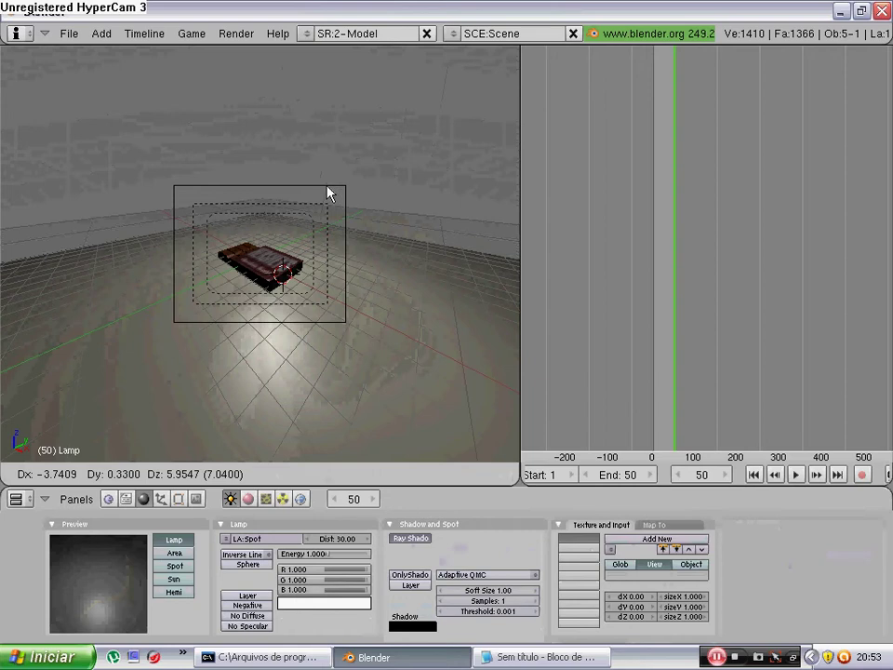
left_click(344, 298)
scroll(344, 298, "up", 4)
scroll(345, 298, "up", 3)
key("g")
key("Escape")
Step: Return to the camera view and scrub through the animation frames
key("KP_0")
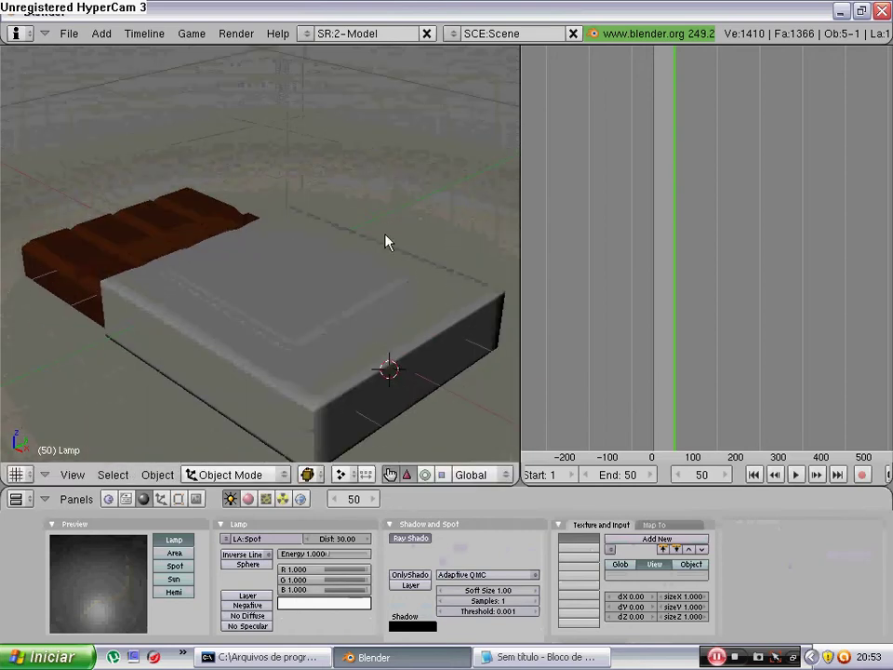
key("KP_0")
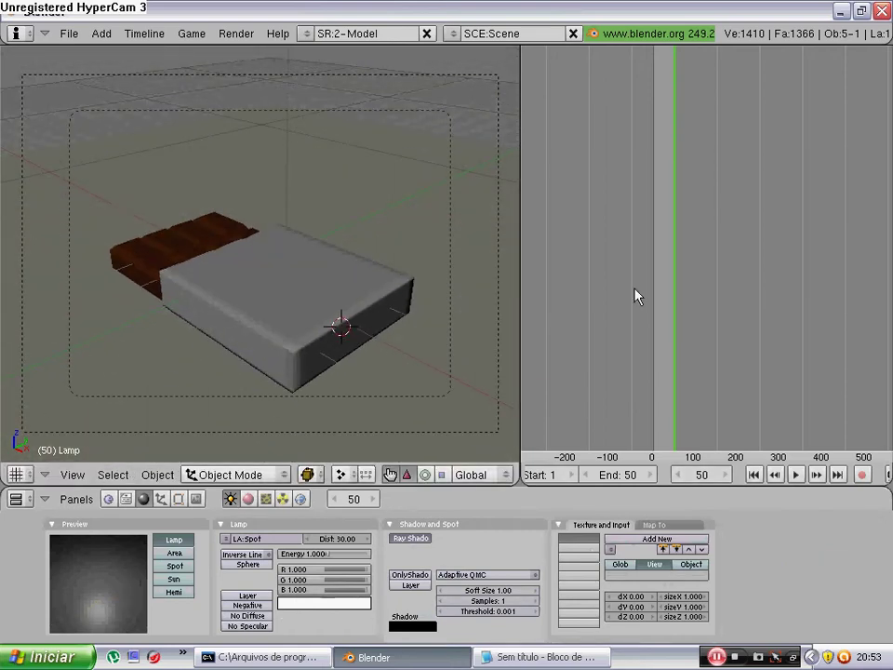
mouse_move(666, 367)
left_mouse_down()
mouse_move(686, 375)
mouse_move(678, 381)
left_mouse_up()
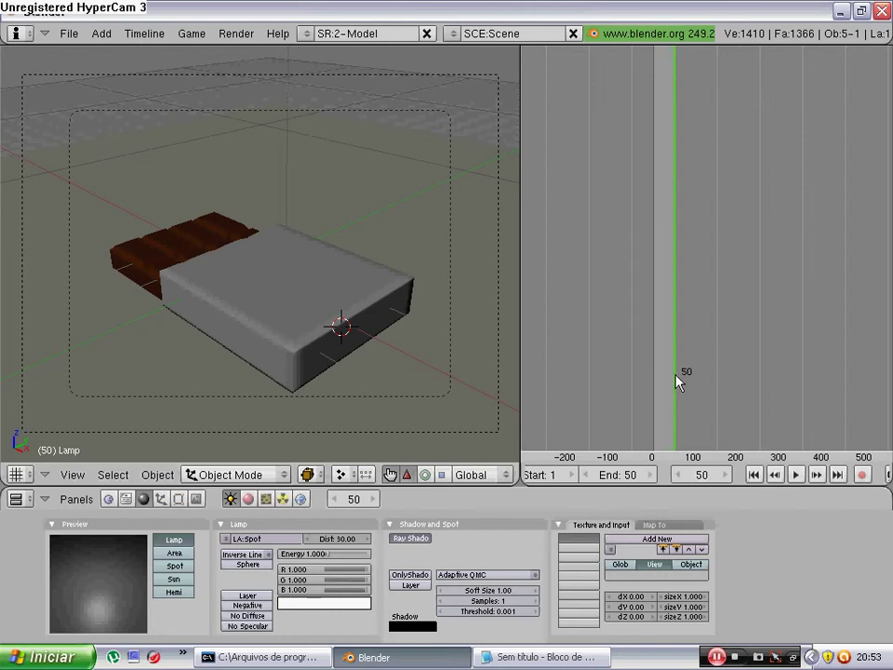
Step: Select the chocolate wrapper and show its material settings
left_click(196, 499)
left_click(143, 499)
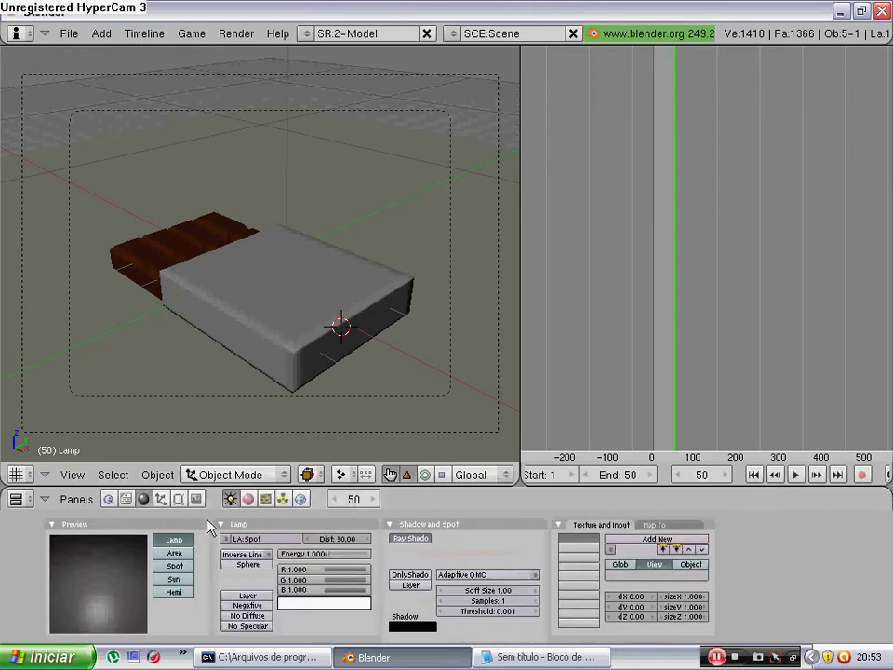
left_click(259, 499)
left_click(179, 499)
left_click(144, 499)
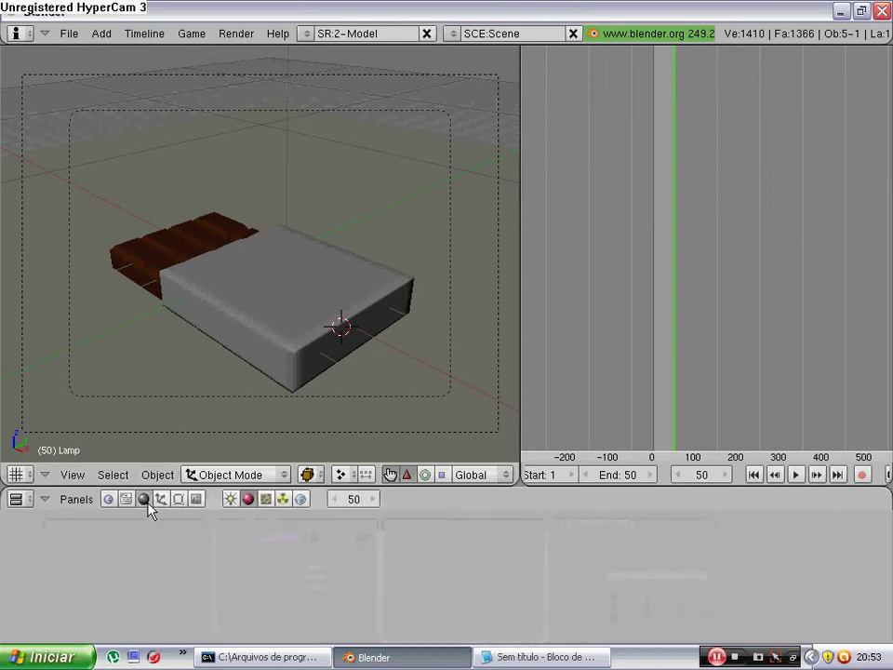
right_click(346, 275)
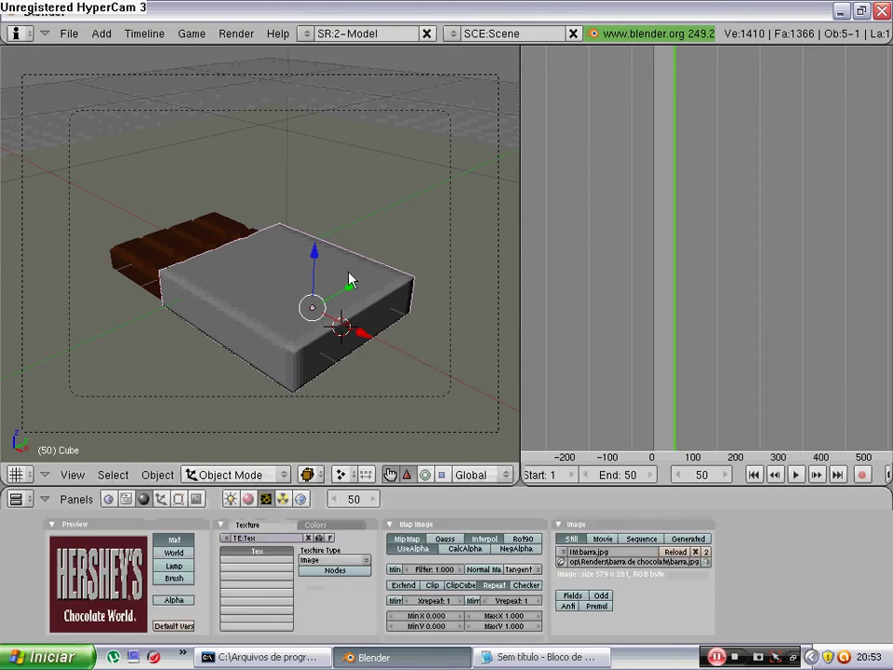
left_click(248, 500)
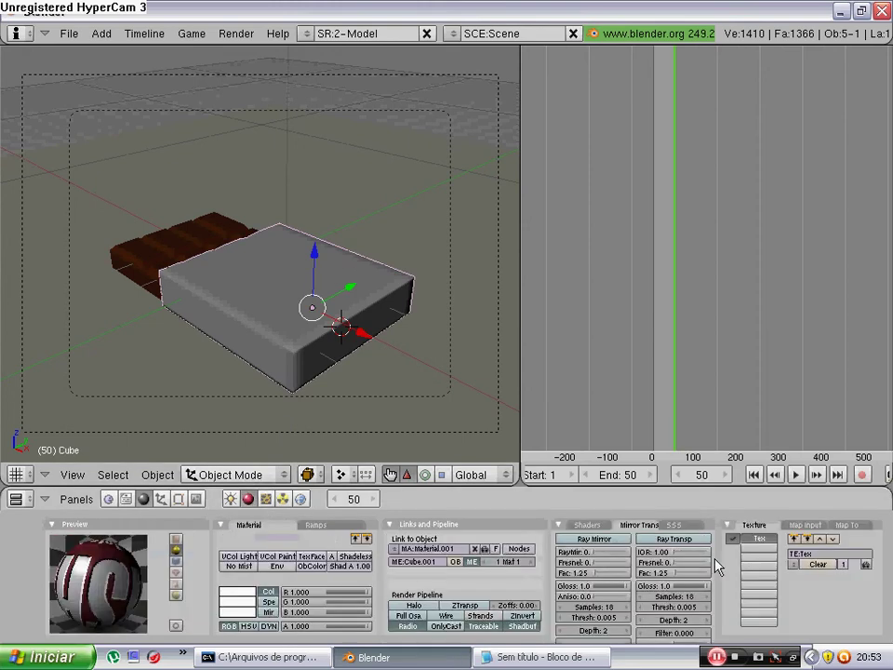
Step: Add a new texture in the empty second channel as type Image, cancelling the image load
left_click(802, 525)
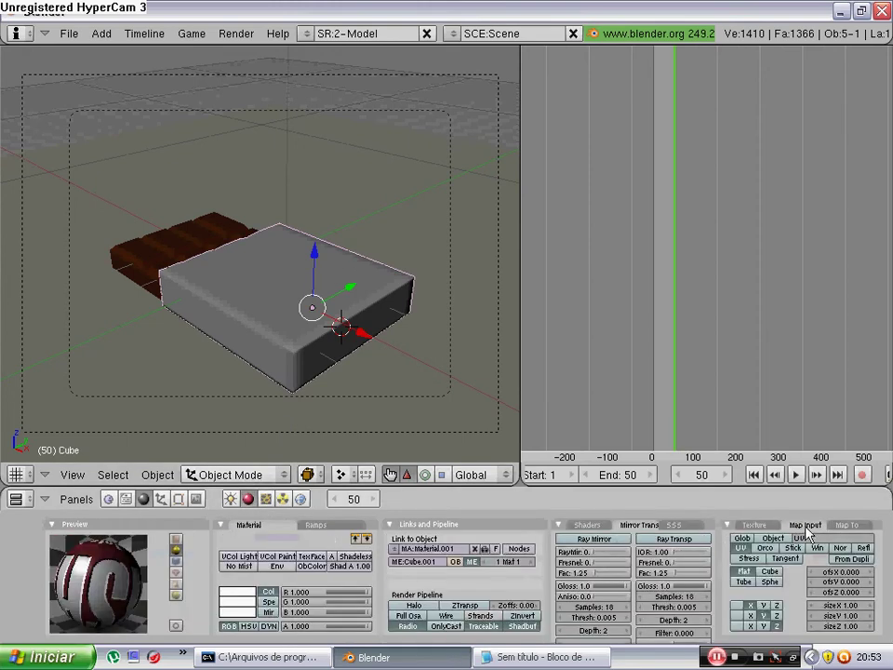
left_click(269, 498)
left_click(279, 558)
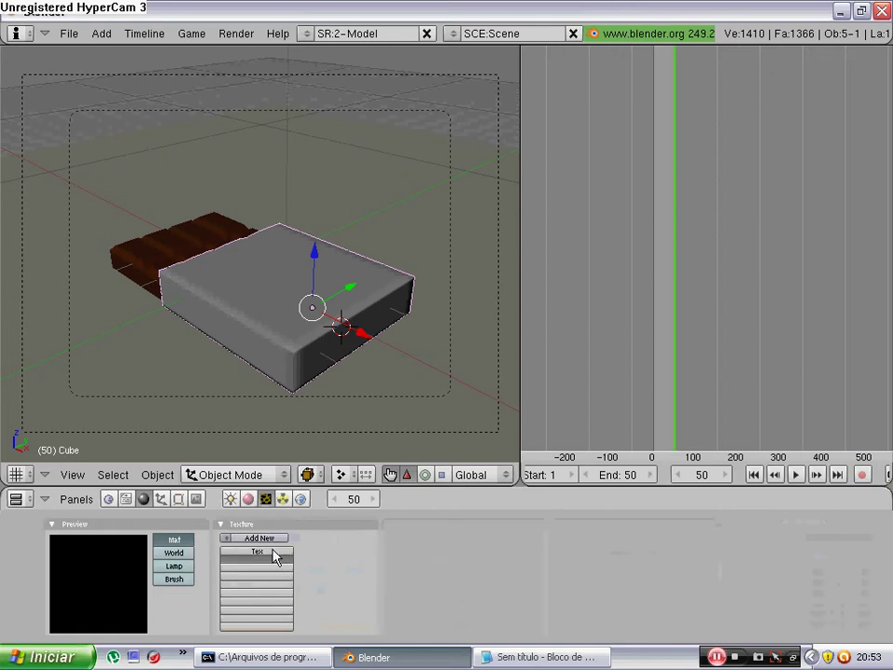
left_click(321, 560)
left_click(330, 544)
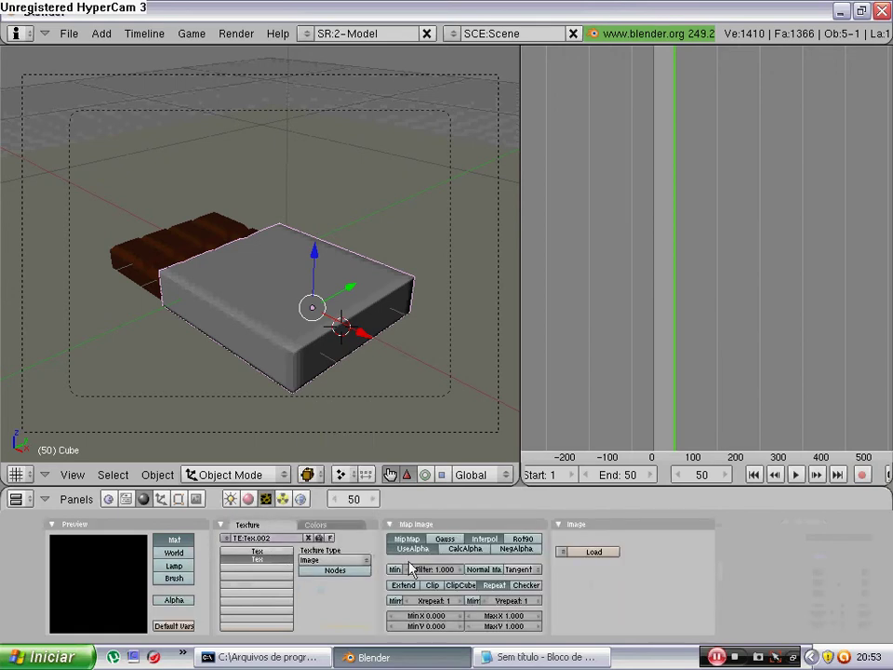
left_click(577, 558)
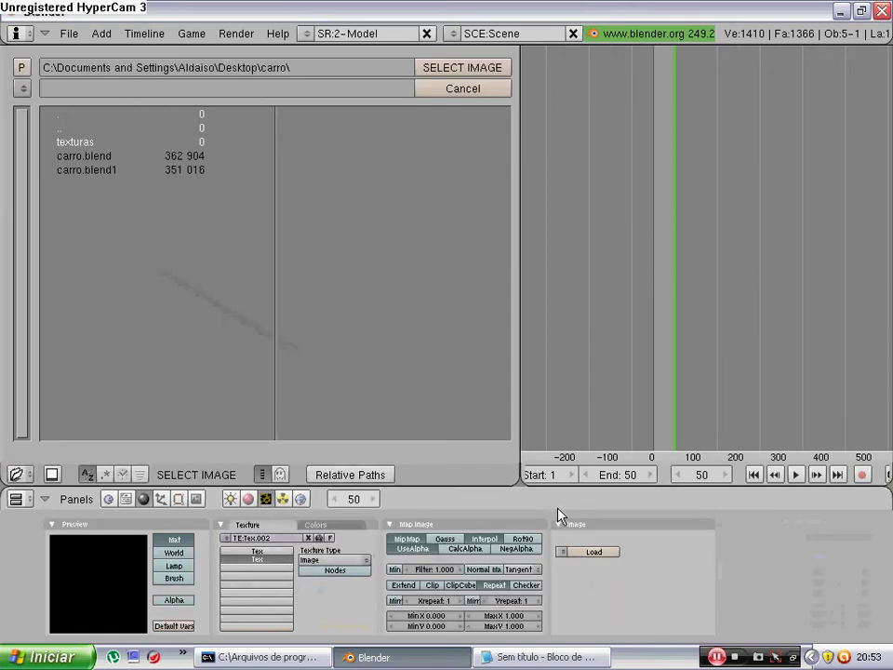
left_click(465, 89)
Step: Try Noise, Musgrave, DistortedNoise and Marble types, settling on Clouds, then return to material settings
left_click(334, 560)
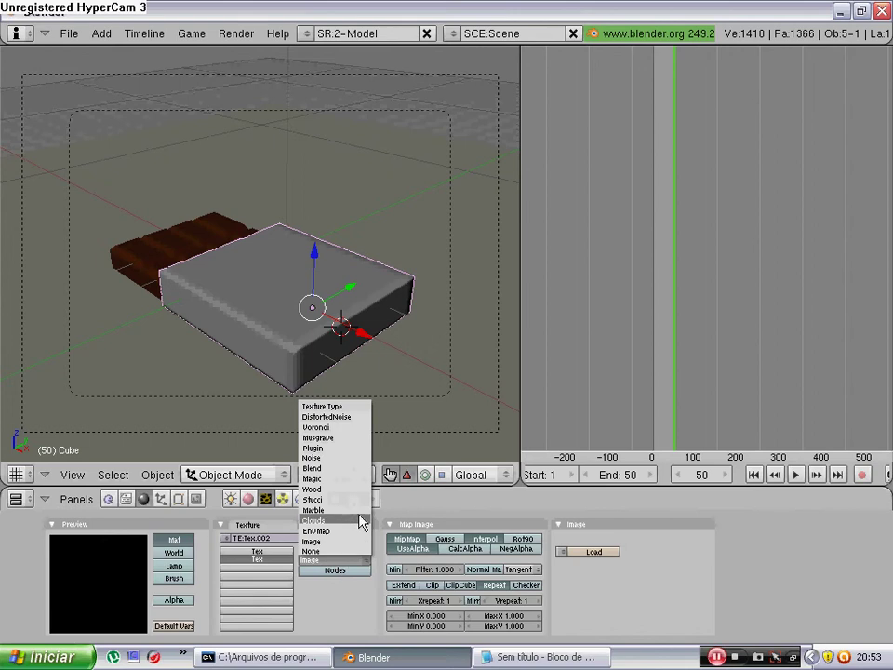
left_click(314, 458)
left_click(334, 560)
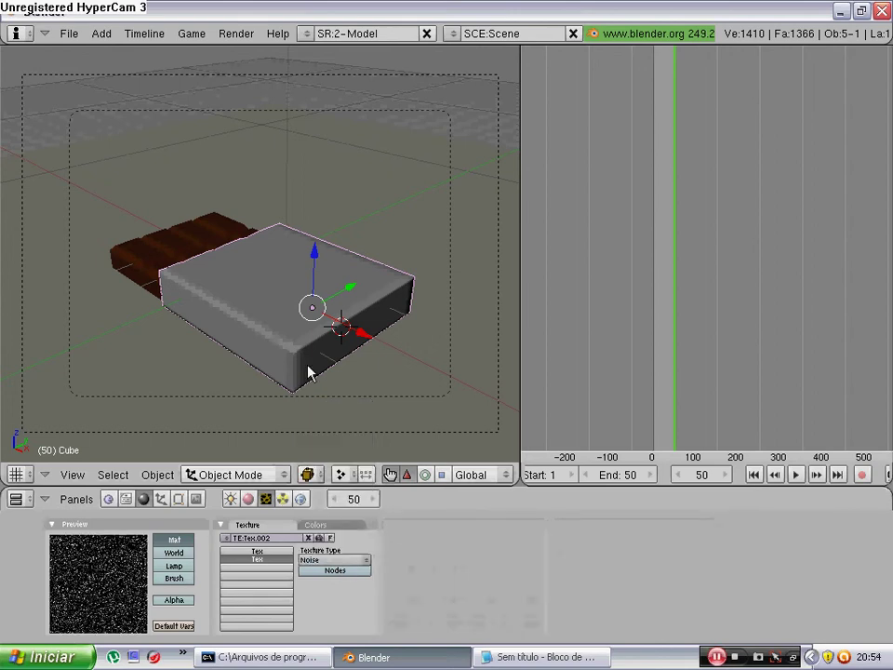
left_click(307, 563)
left_click(339, 439)
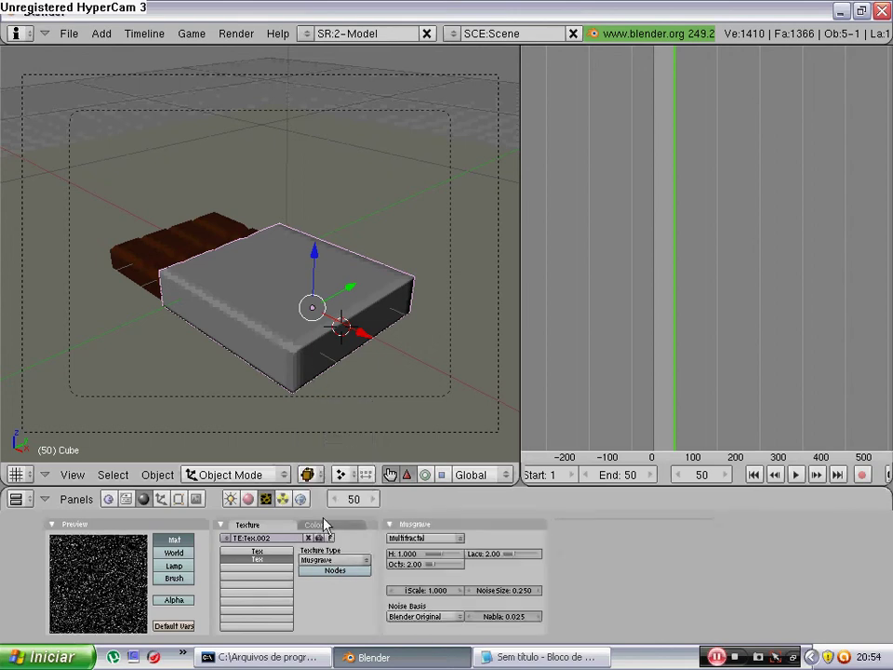
left_click(334, 562)
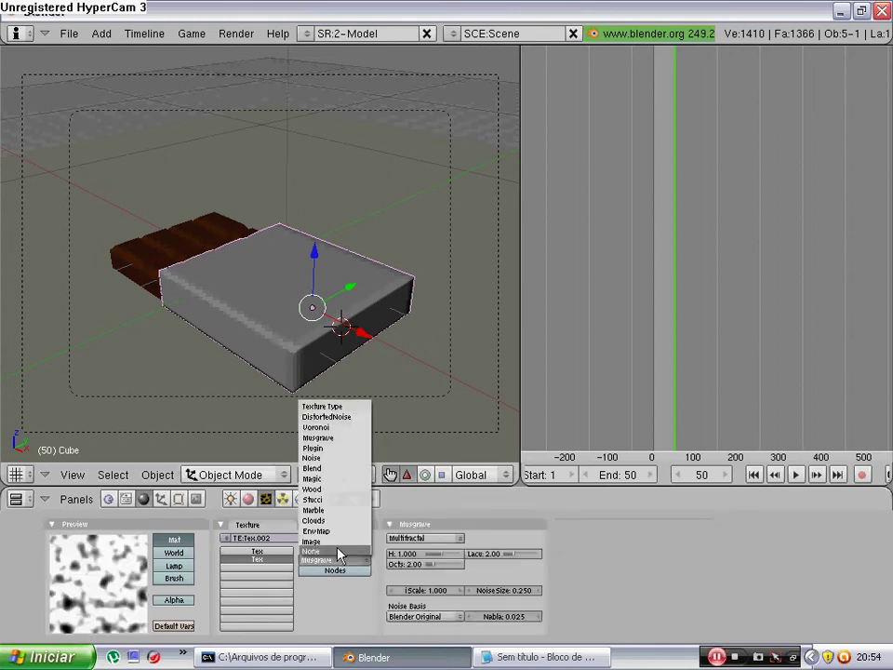
left_click(329, 420)
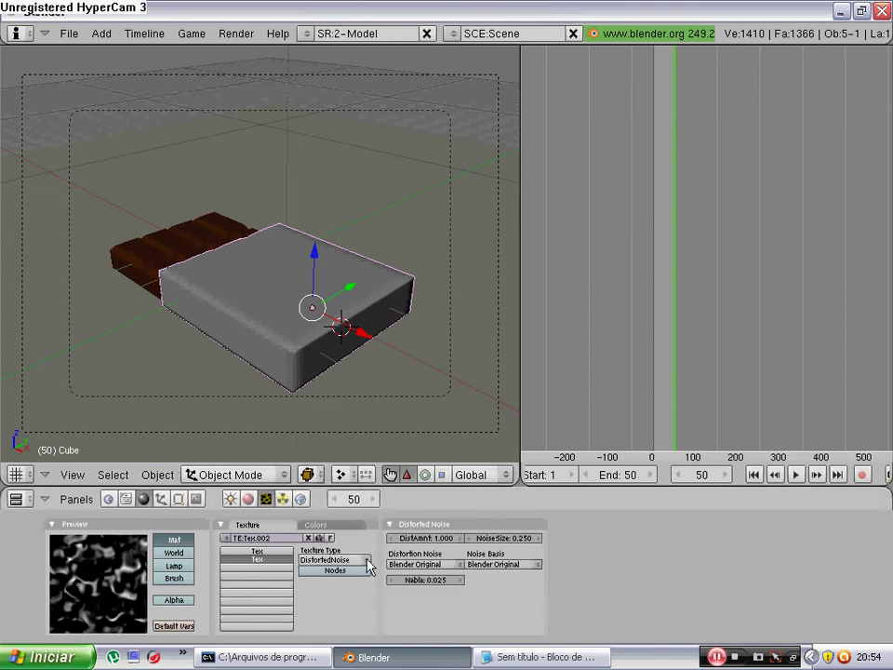
left_click(362, 560)
left_click(346, 533)
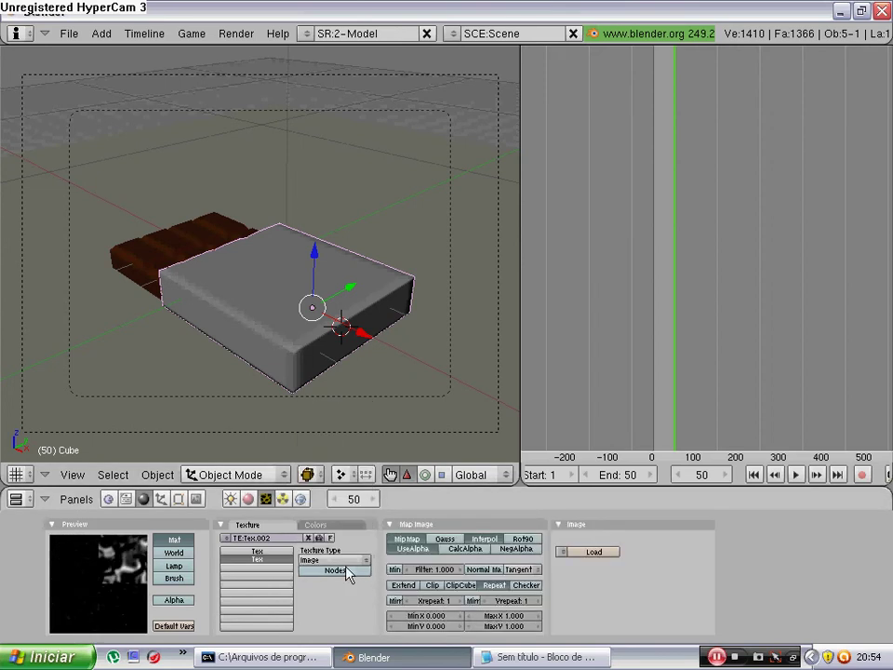
left_click(335, 560)
left_click(330, 511)
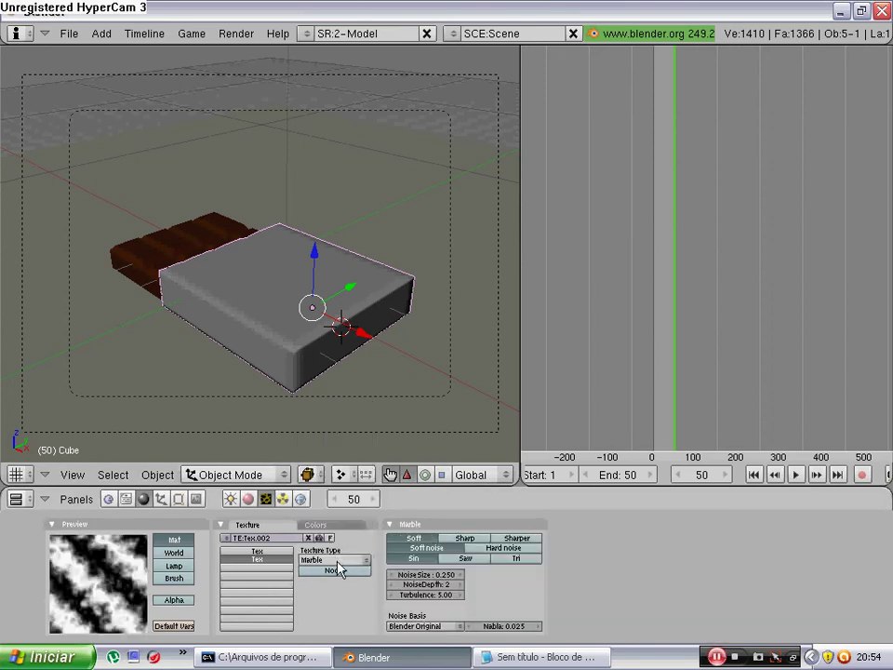
left_click(337, 560)
left_click(339, 534)
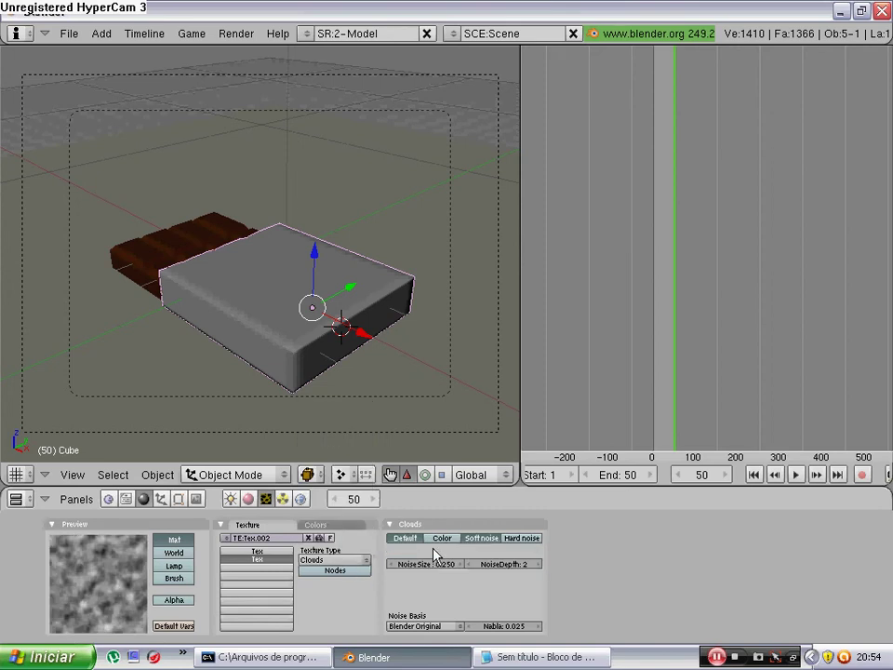
left_click(250, 499)
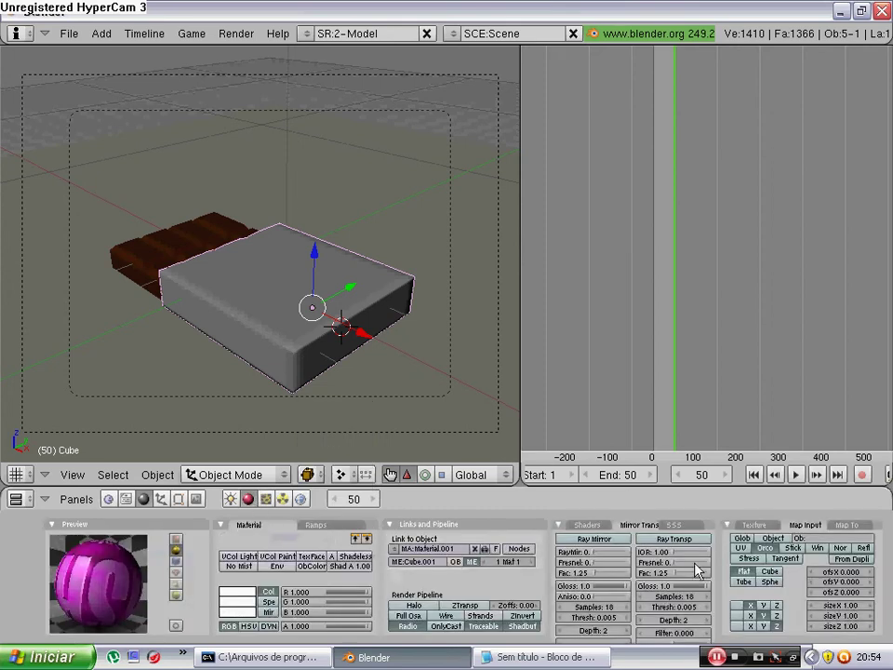
Step: In Map To, set the texture's applied colour to near white
left_click(845, 525)
left_click(768, 582)
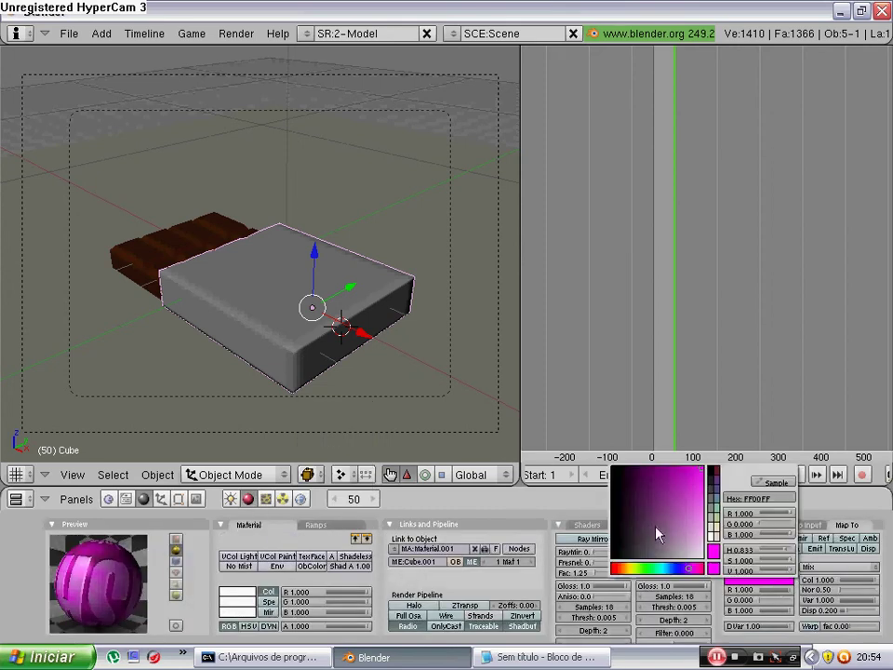
mouse_move(659, 553)
left_mouse_down()
mouse_move(727, 572)
mouse_move(710, 562)
left_mouse_up()
left_click(630, 568)
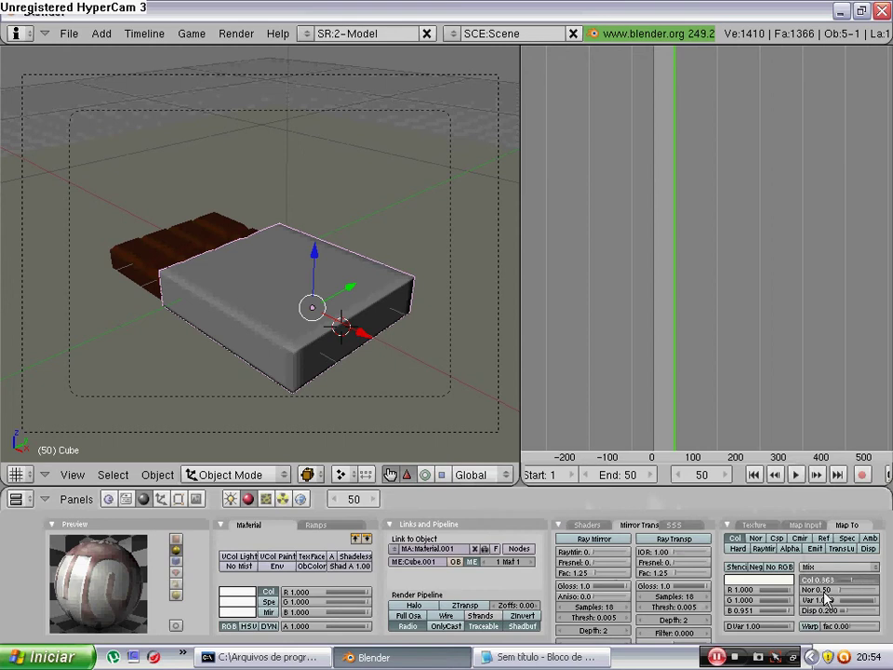
Step: Lower the texture's Col and Nor influence sliders, then render with F12
left_click_drag(840, 579, 807, 581)
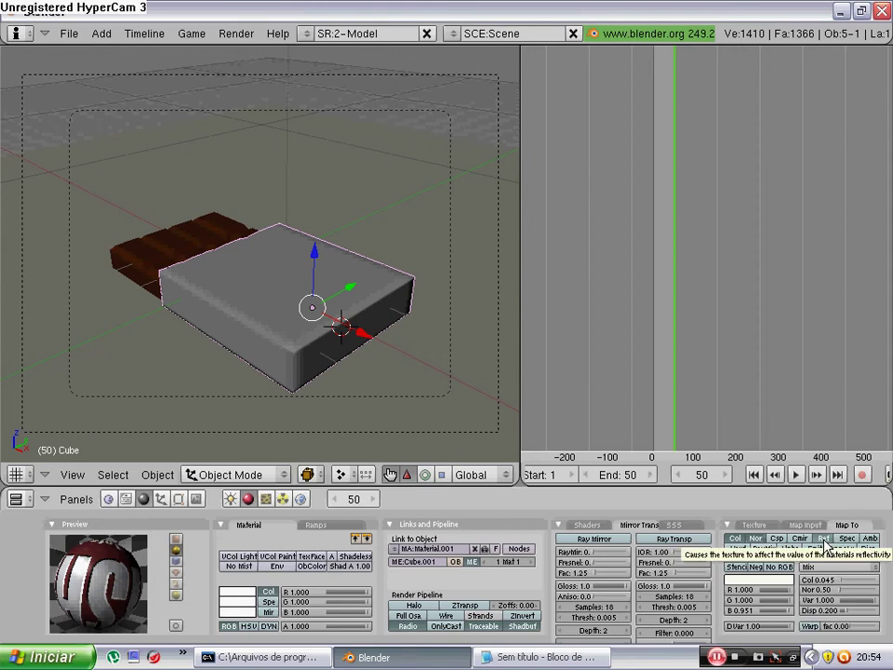
left_click(804, 524)
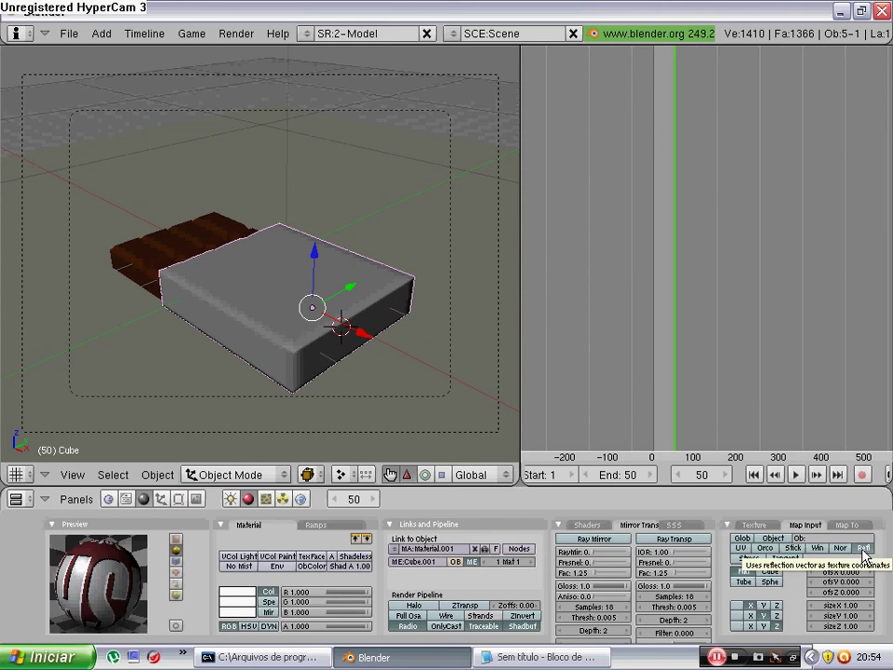
left_click(846, 525)
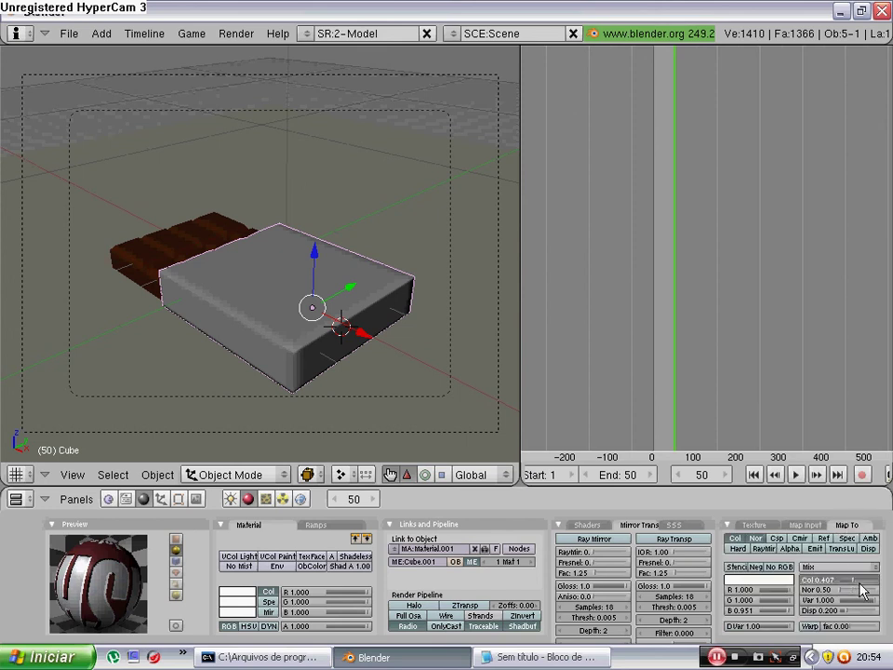
mouse_move(860, 590)
left_mouse_down()
mouse_move(859, 599)
mouse_move(850, 595)
left_mouse_up()
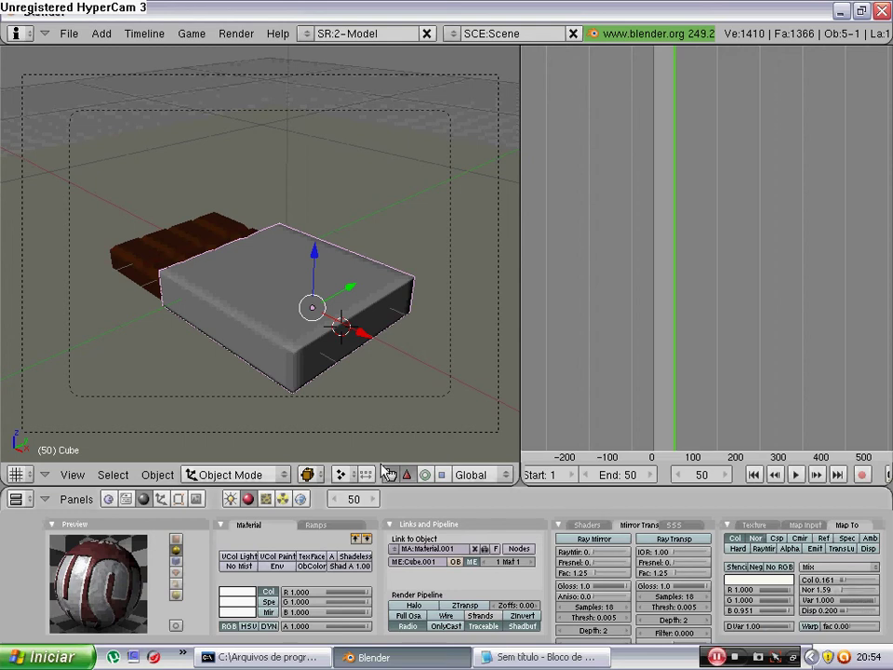
key("F12")
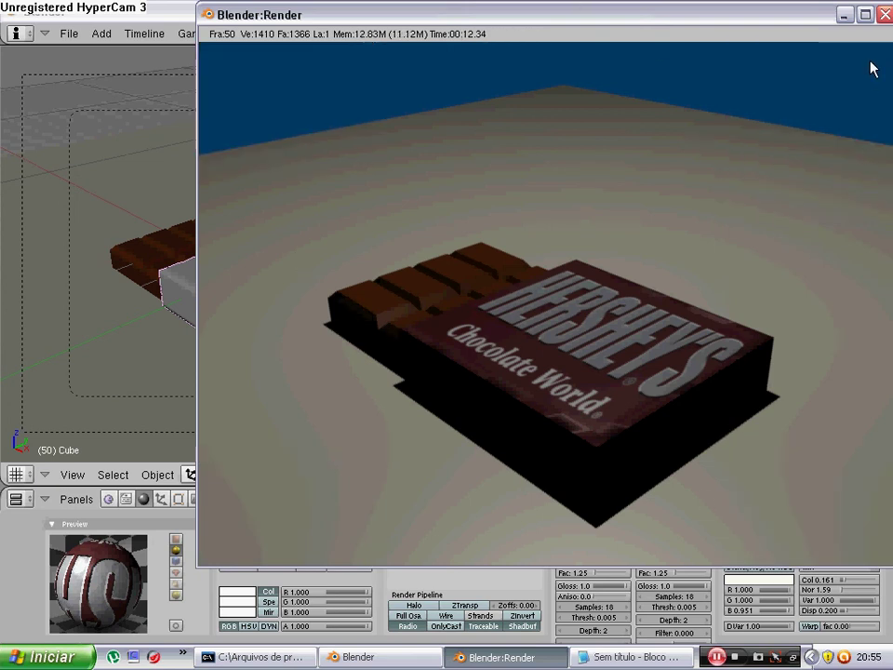
Step: Close the render and set the wrapper texture's Map Input to Orco
left_click(882, 15)
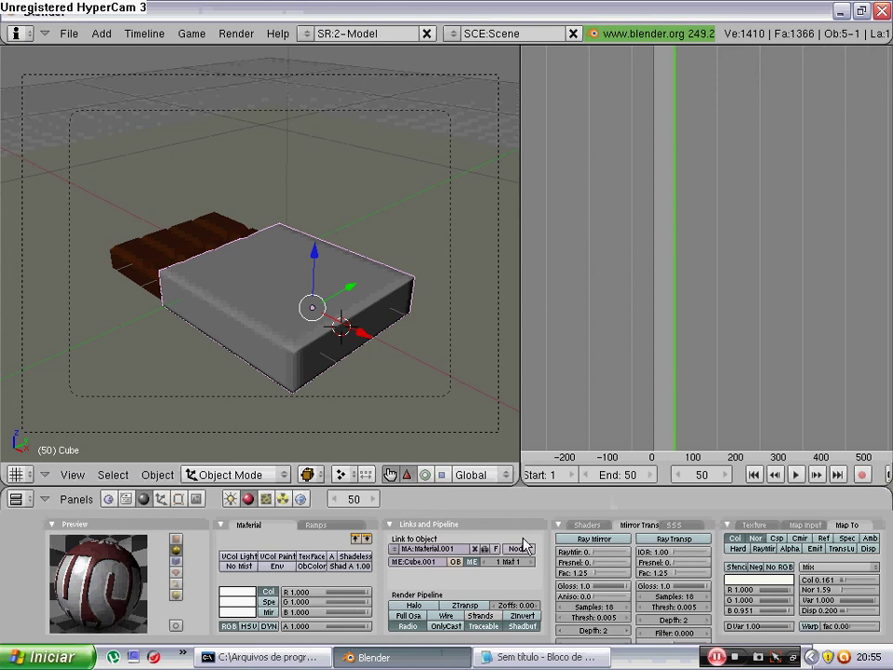
scroll(492, 382, "down", 1)
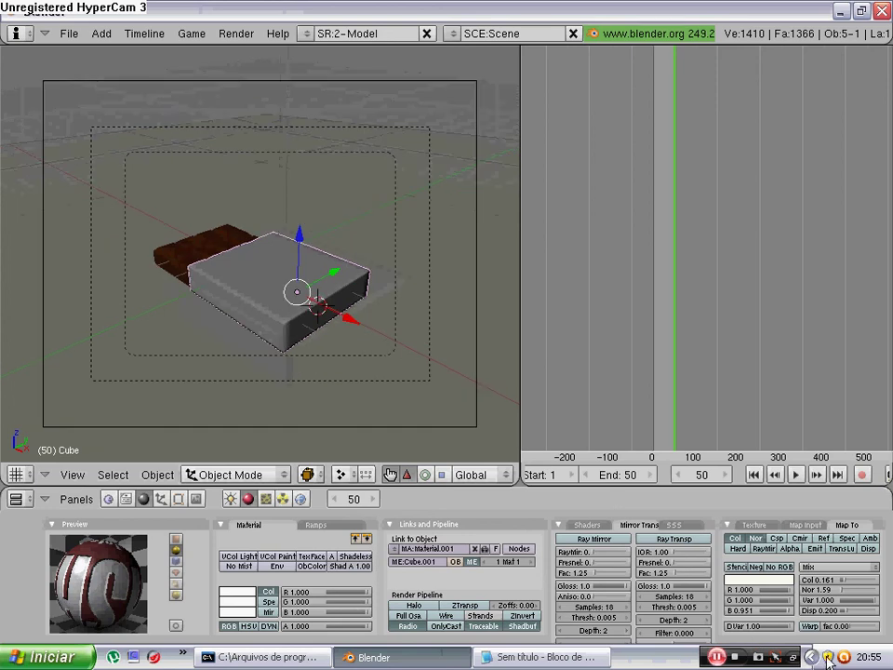
left_click(804, 525)
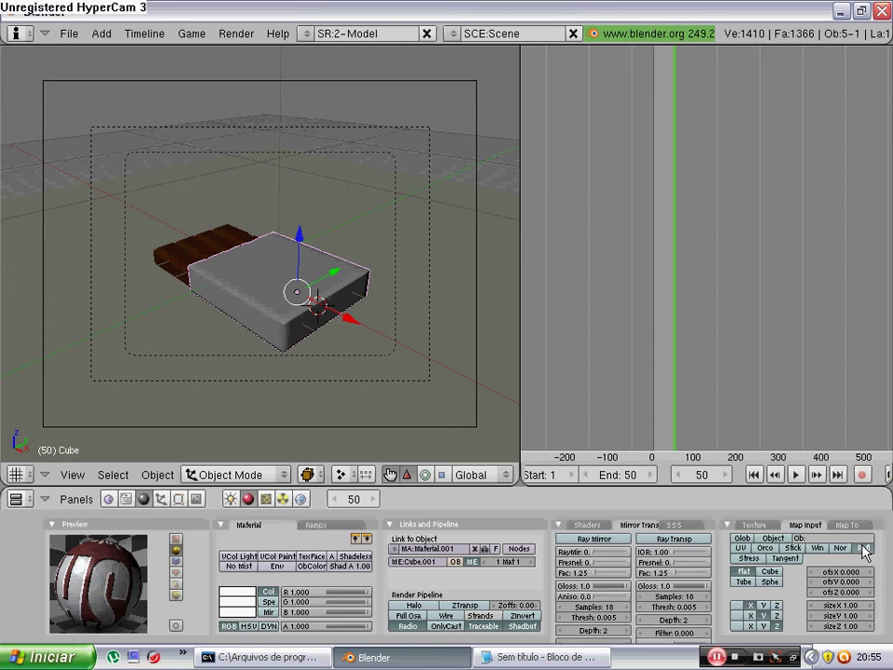
left_click(764, 549)
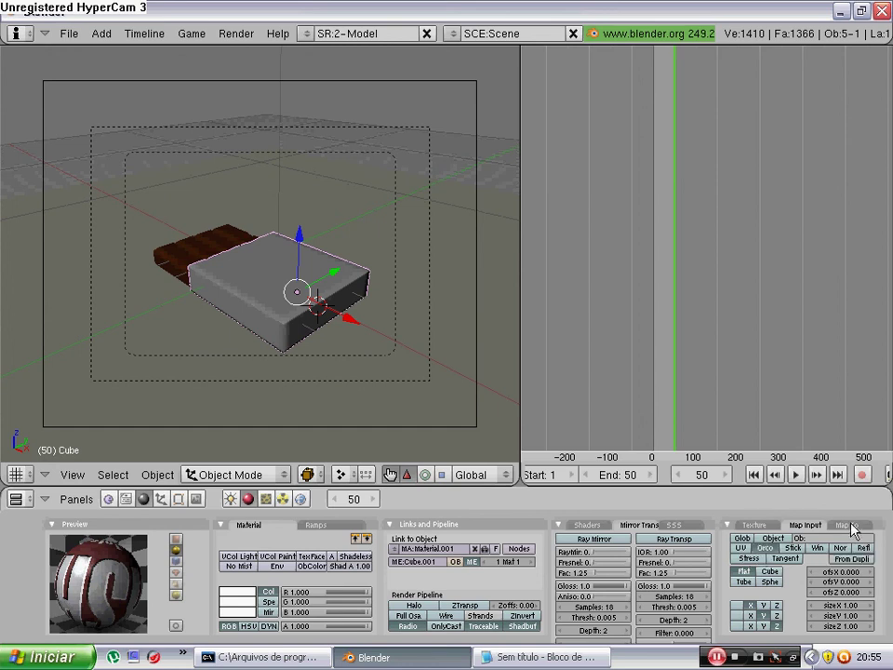
Step: Re-render the scene, close the render, and set the current frame back to 50
key("F12")
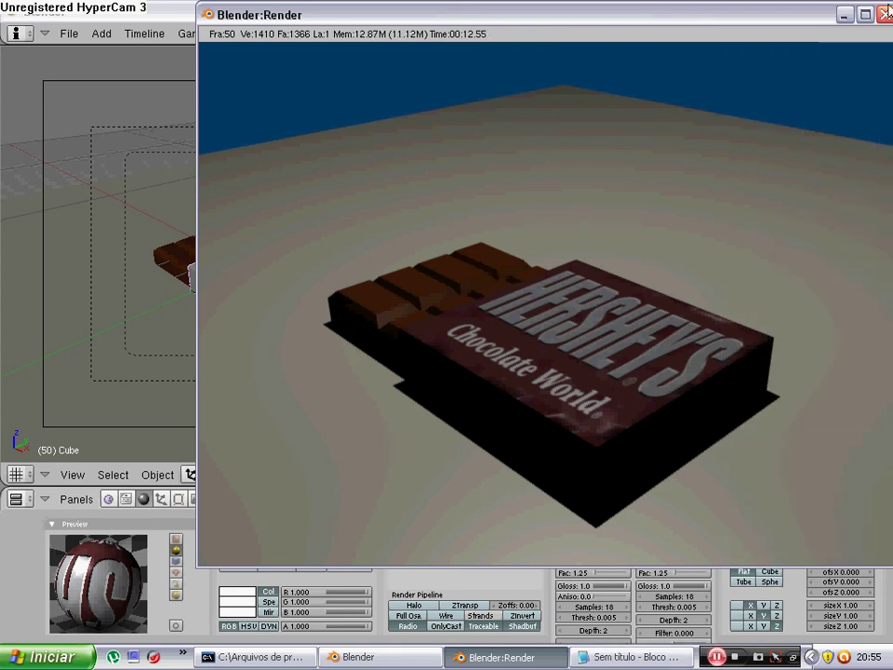
key("Escape")
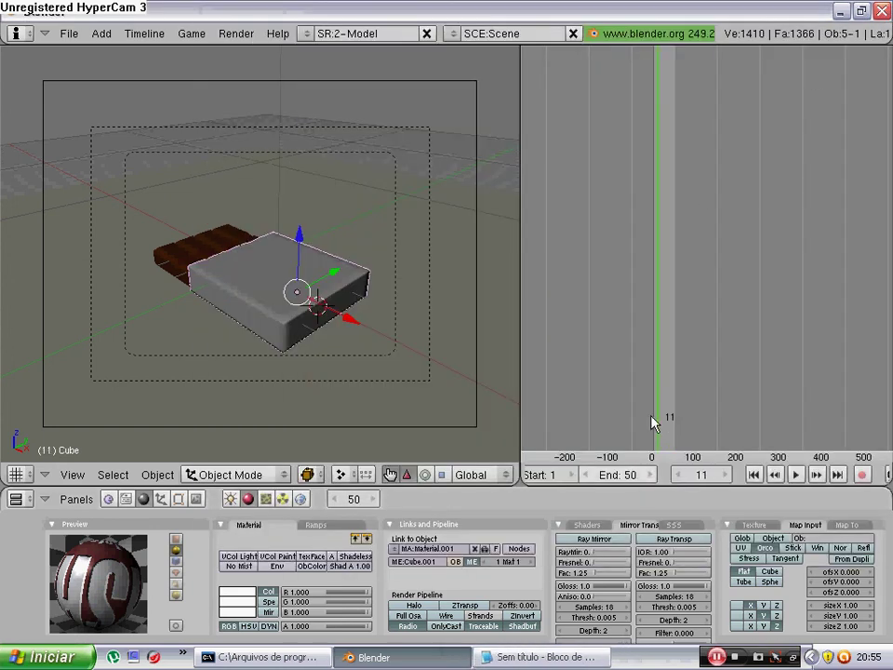
left_click(673, 425)
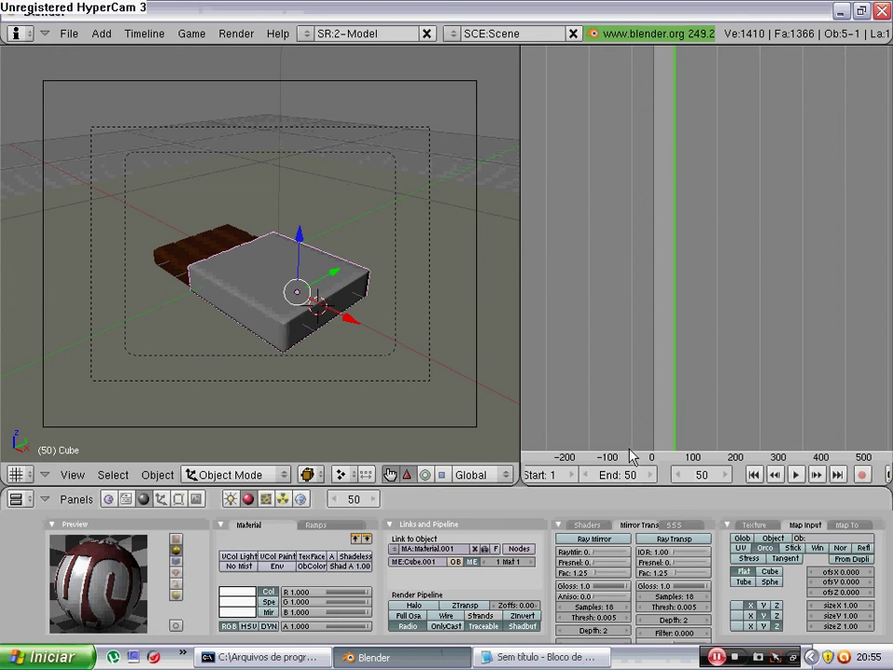